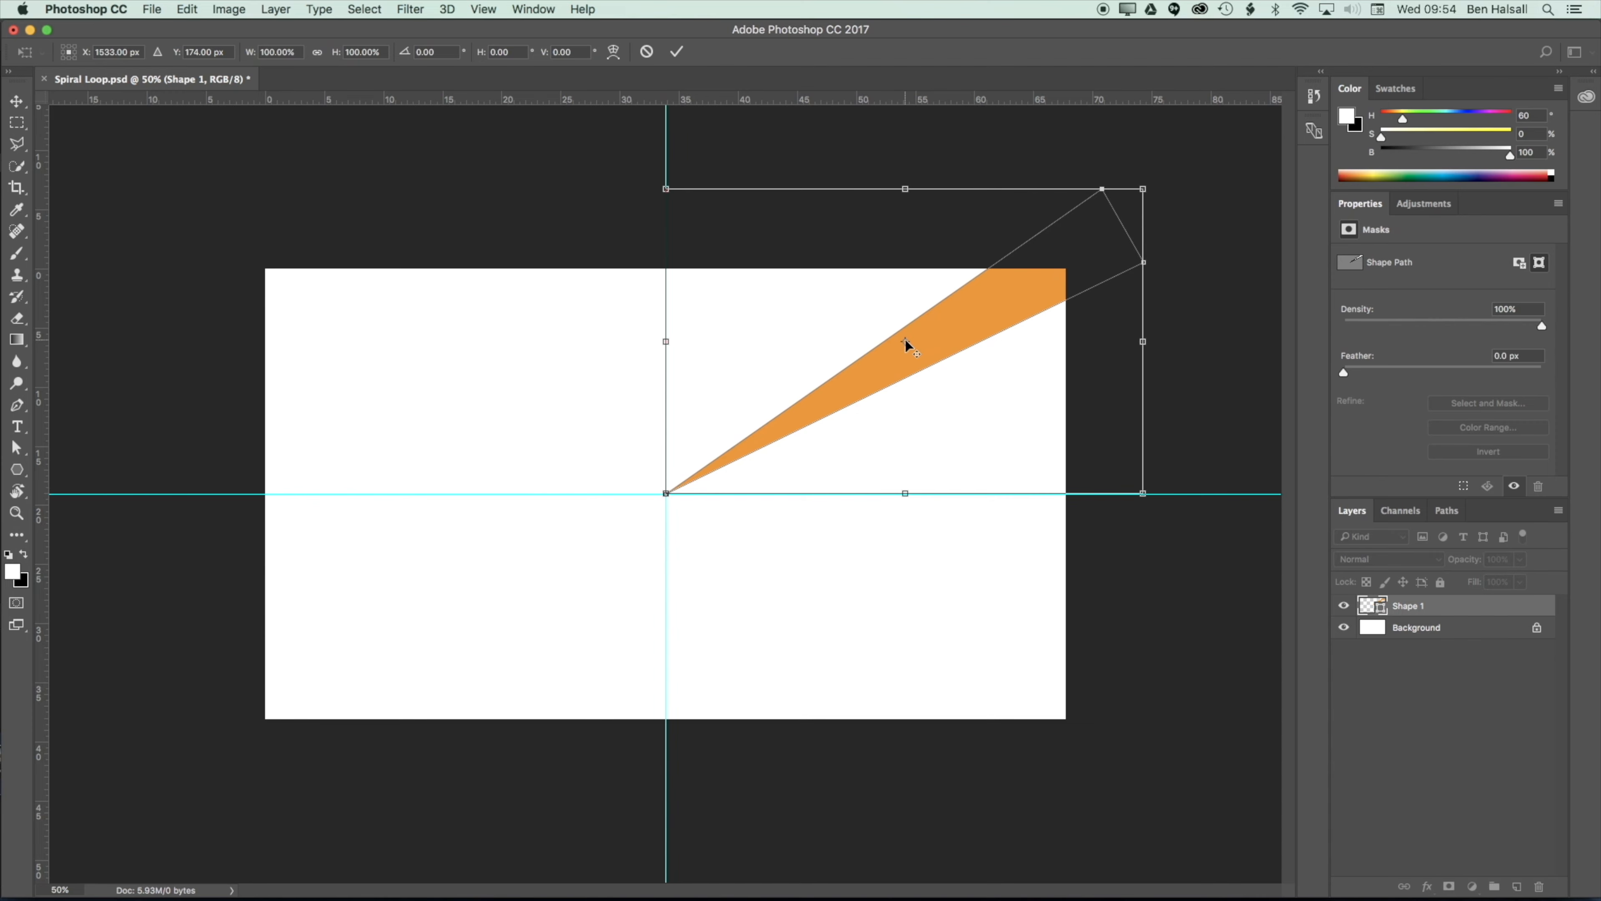
# Duplicate the Shape 1 ray layer and rotate the copy about 9 degrees around the intersection of the guides.
pyautogui.moveTo(906, 344); pyautogui.dragTo(666, 493)
pyautogui.press('Return')
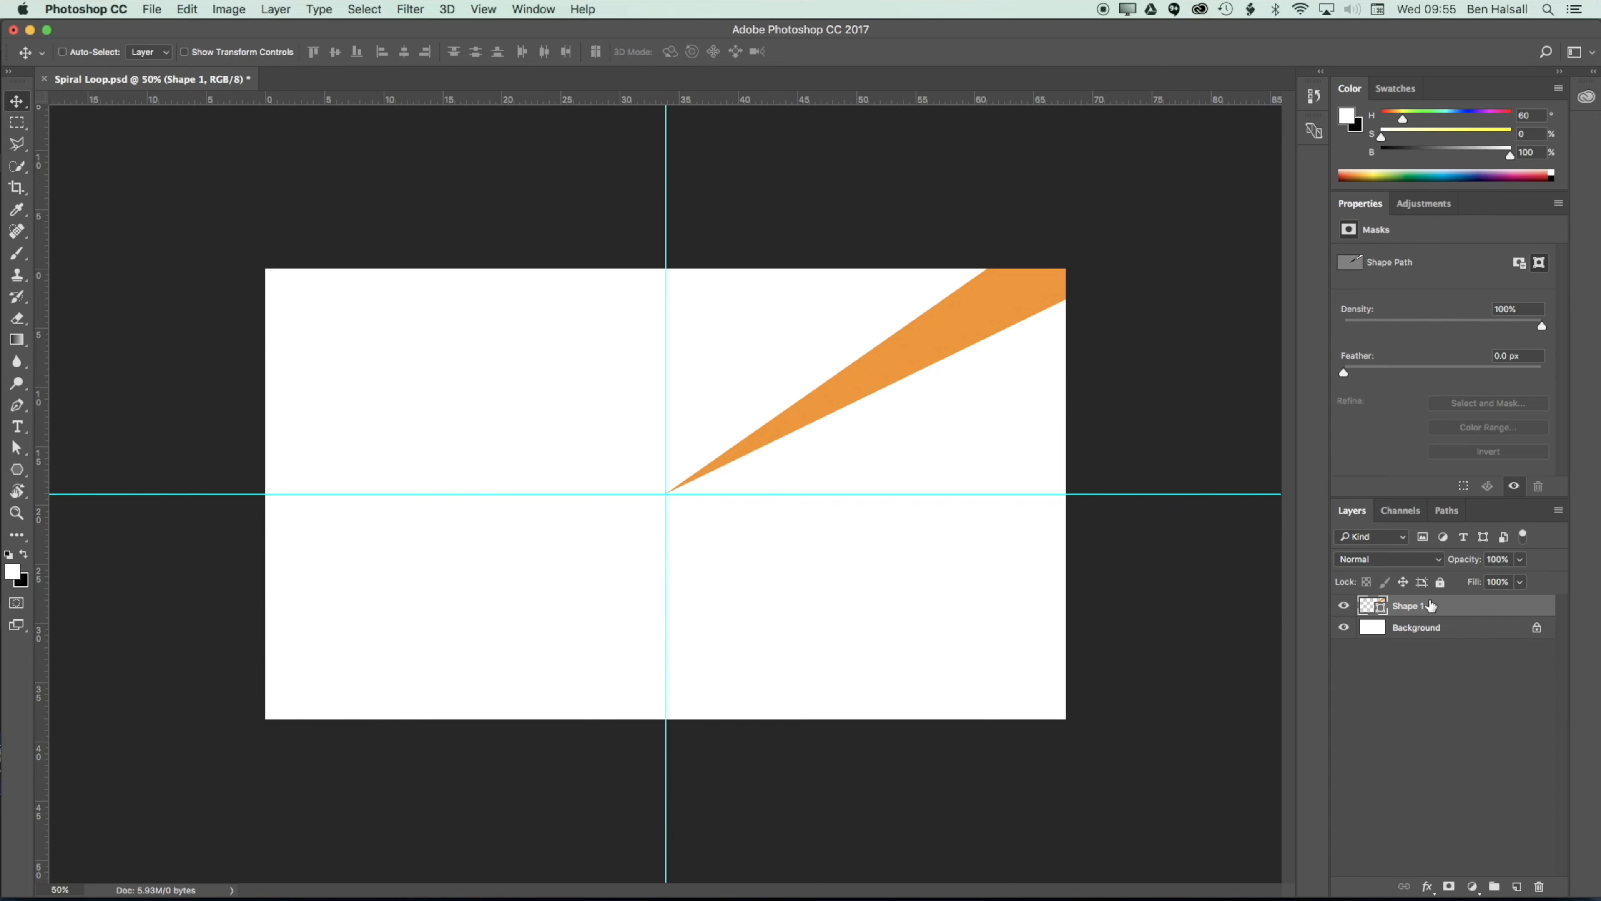
pyautogui.moveTo(1433, 607); pyautogui.dragTo(1517, 888)
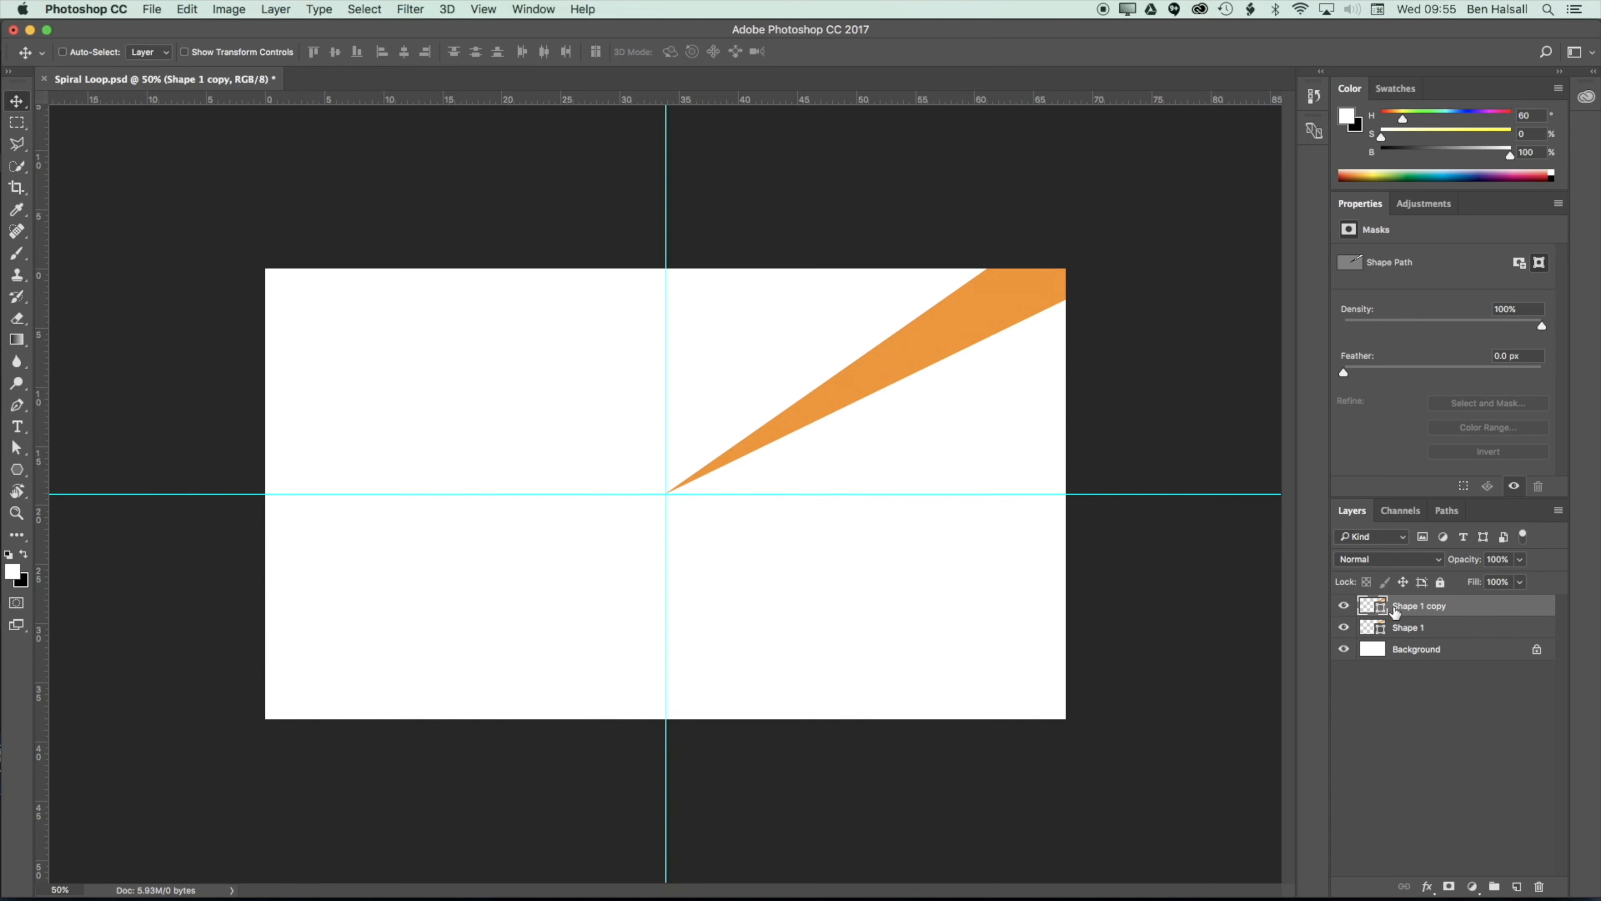
pyautogui.moveTo(1395, 610); pyautogui.dragTo(1368, 612)
pyautogui.hotkey('ctrl', 't')
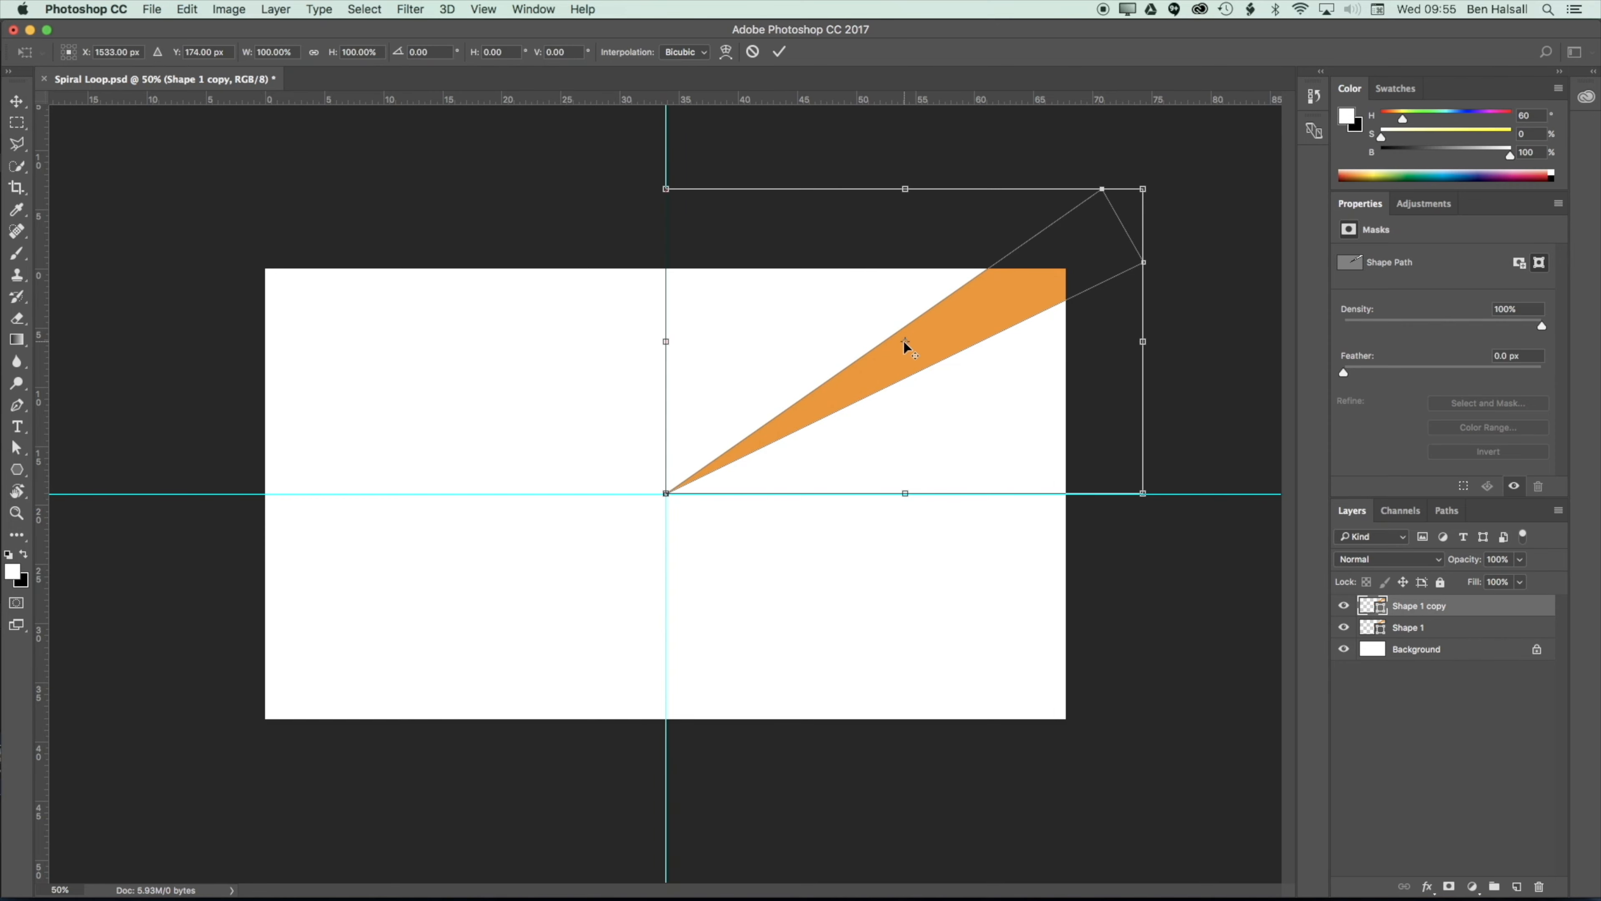
pyautogui.moveTo(905, 342); pyautogui.dragTo(667, 493)
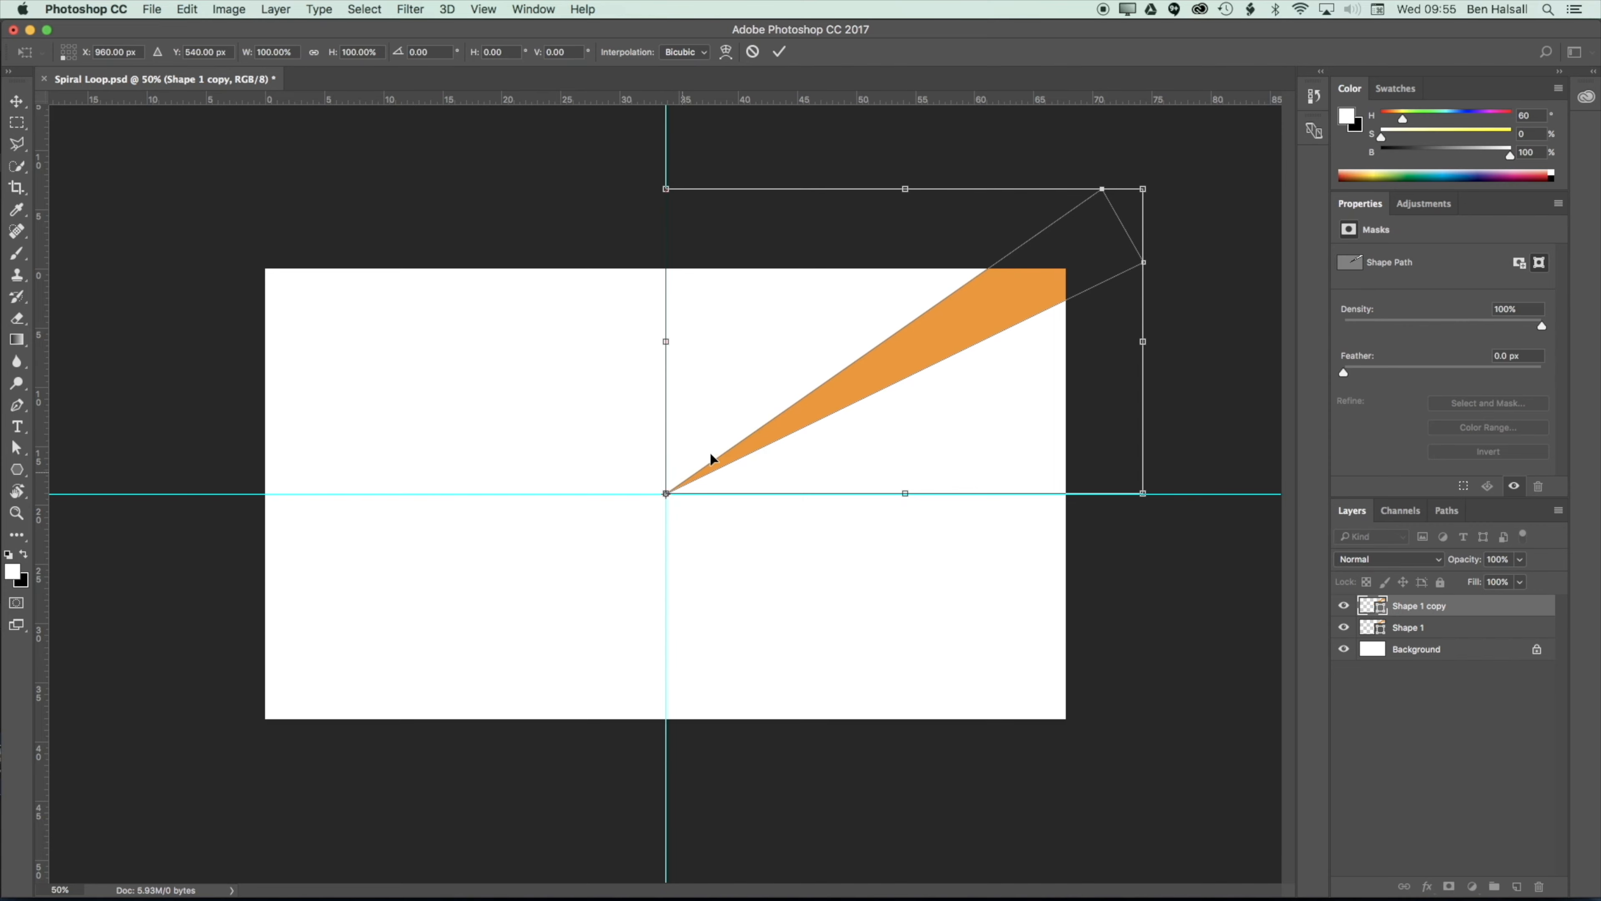
pyautogui.moveTo(1169, 178); pyautogui.dragTo(1233, 249)
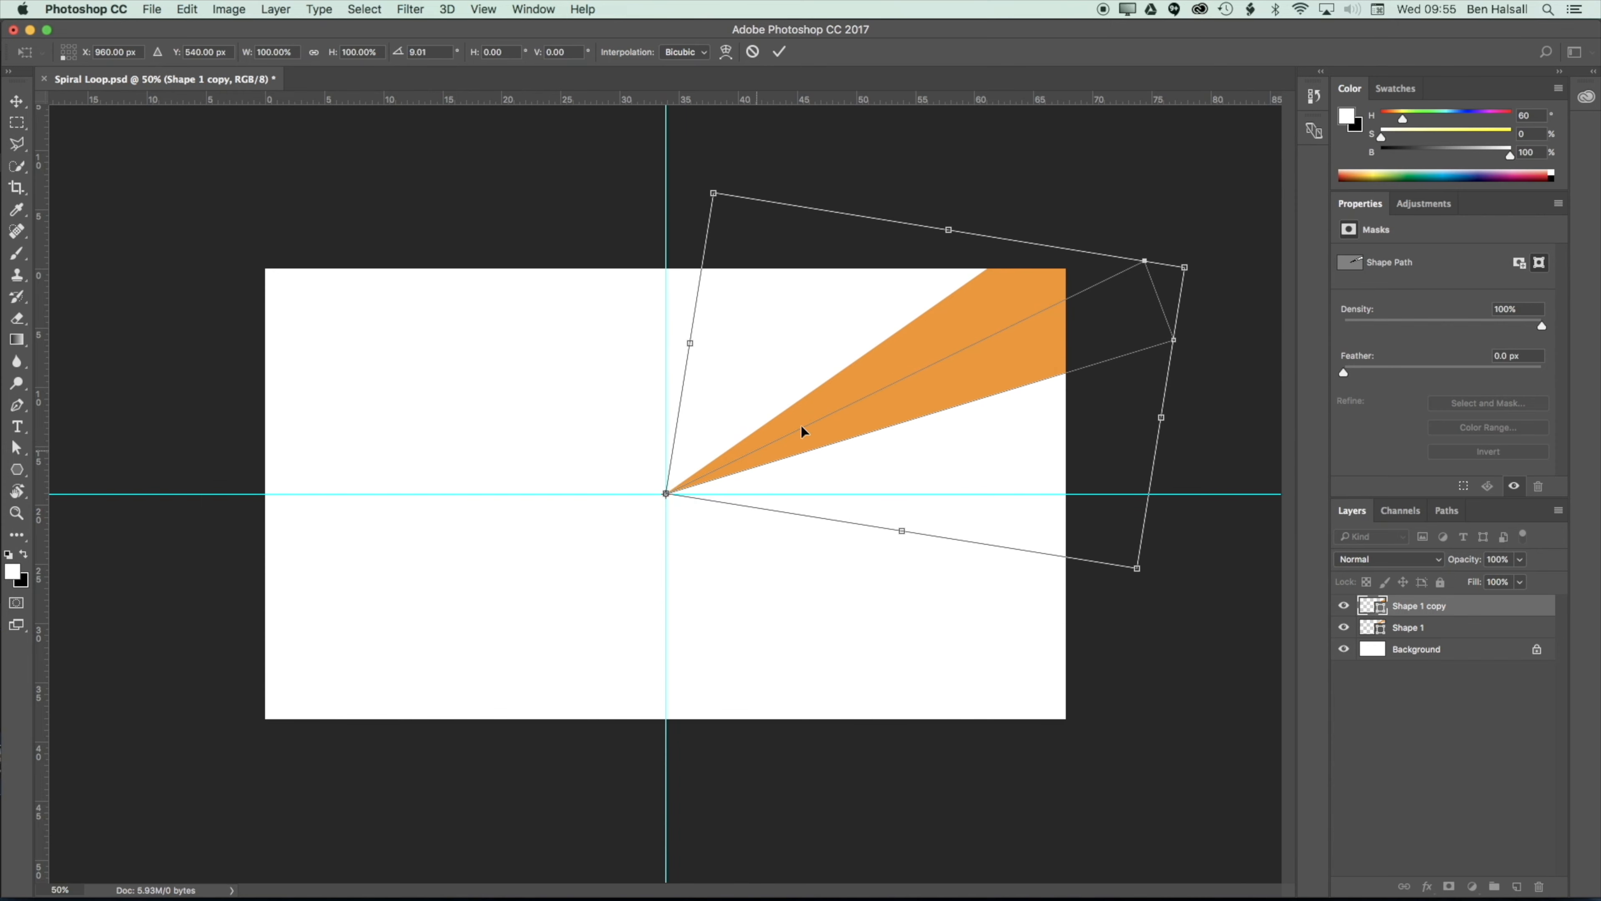
pyautogui.press('Return')
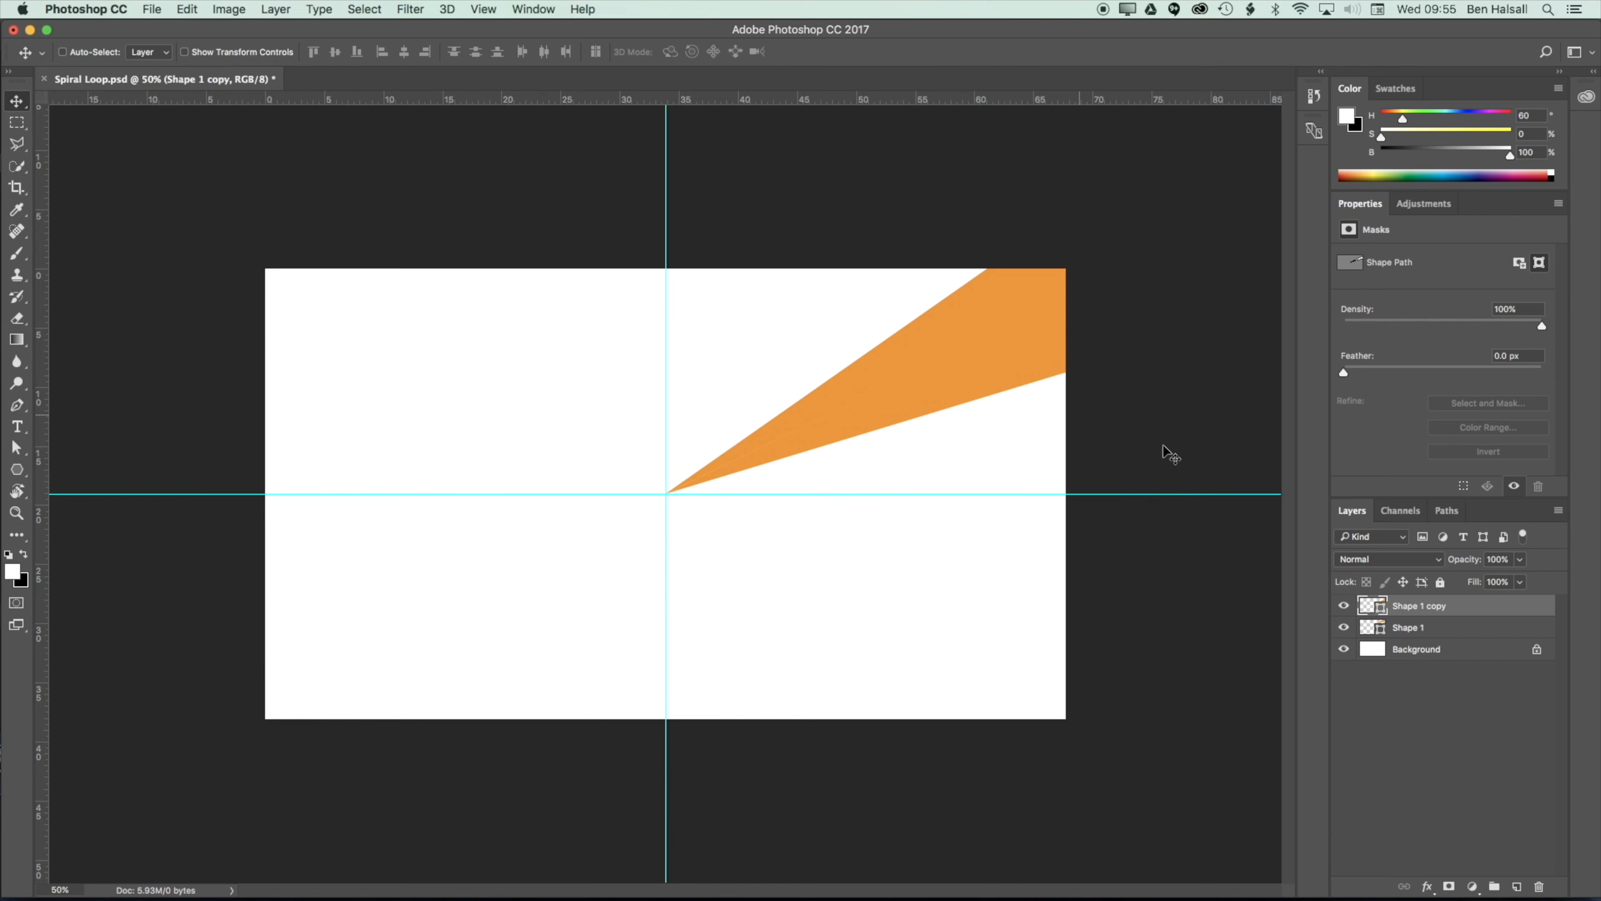
# Rotate the original Shape 1 ray around the guide intersection until it sits directly beneath the copy, and delete the copy.
pyautogui.click(1429, 629)
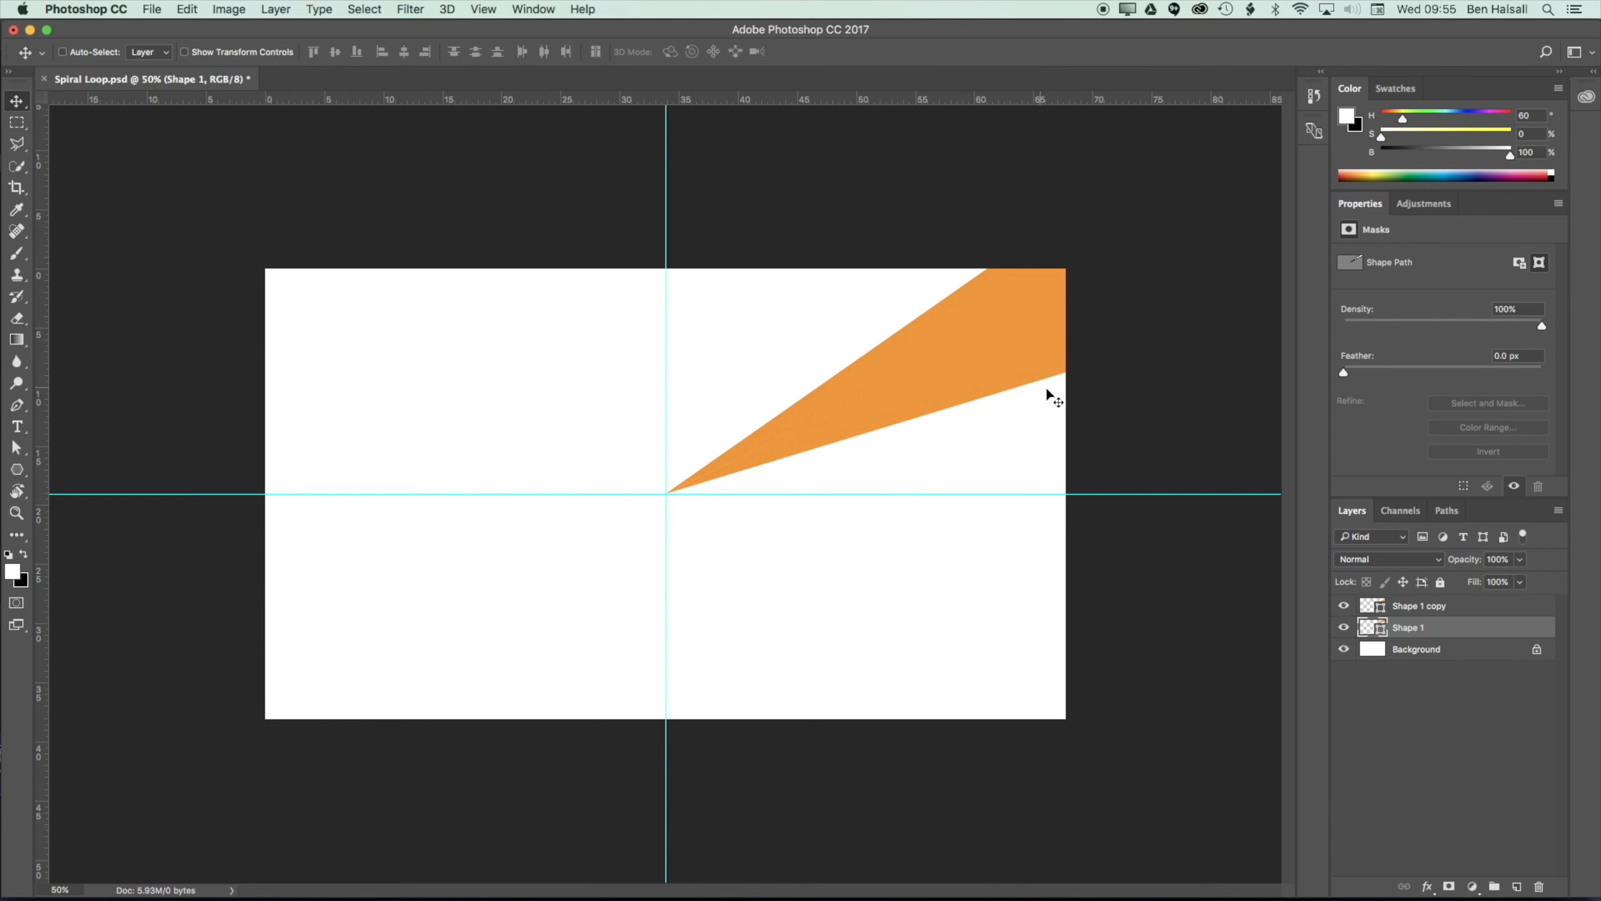
pyautogui.press('super')
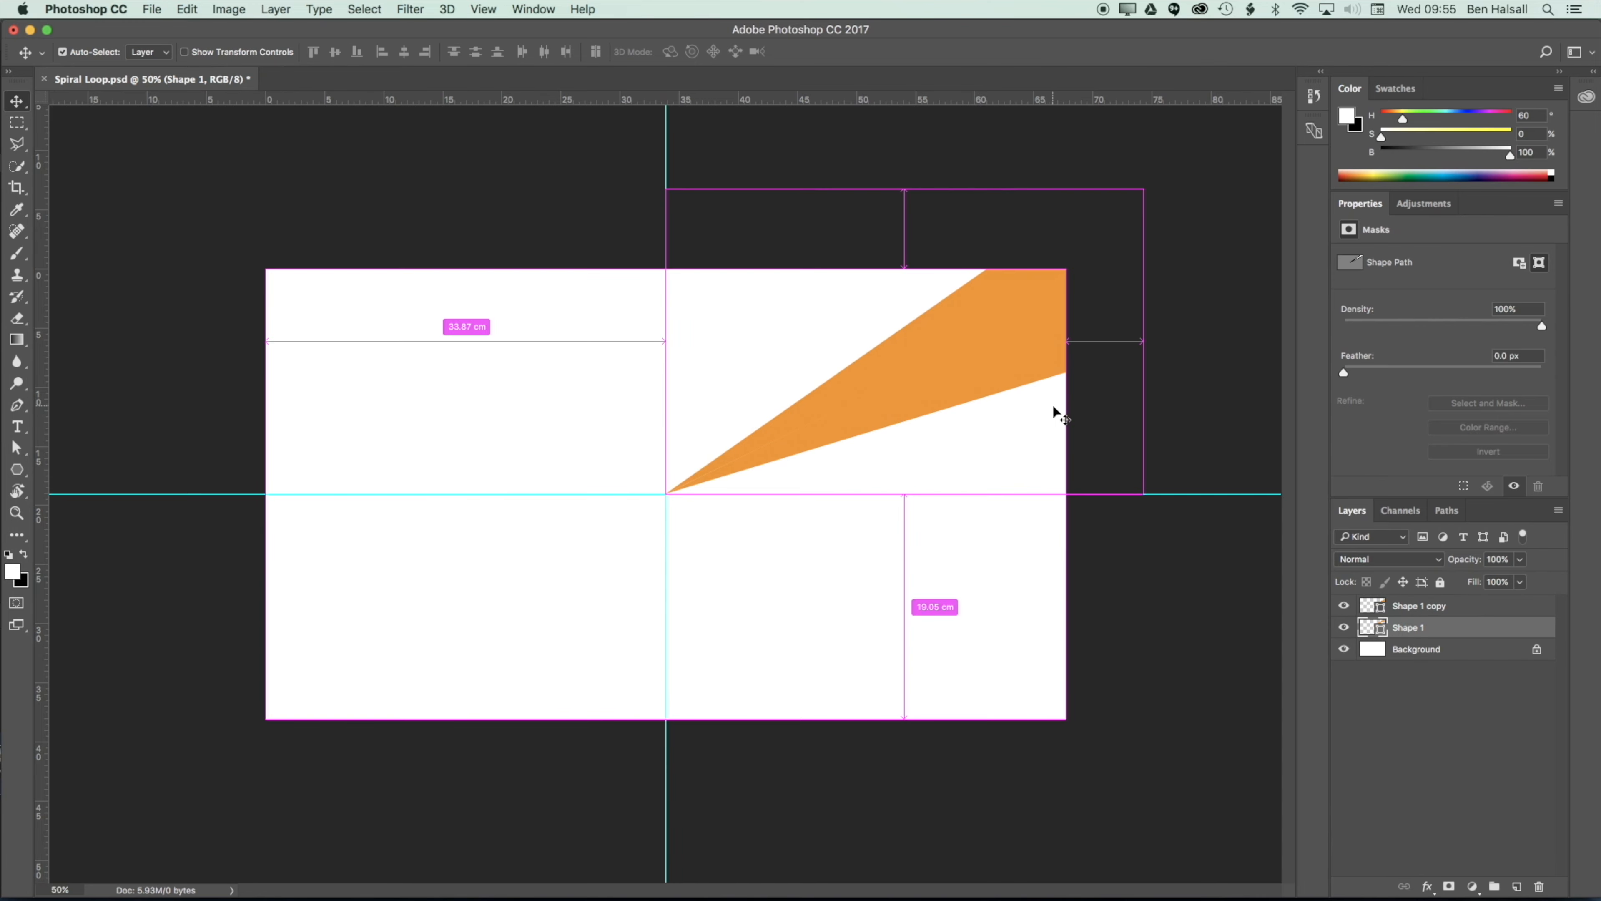
pyautogui.press('super+t')
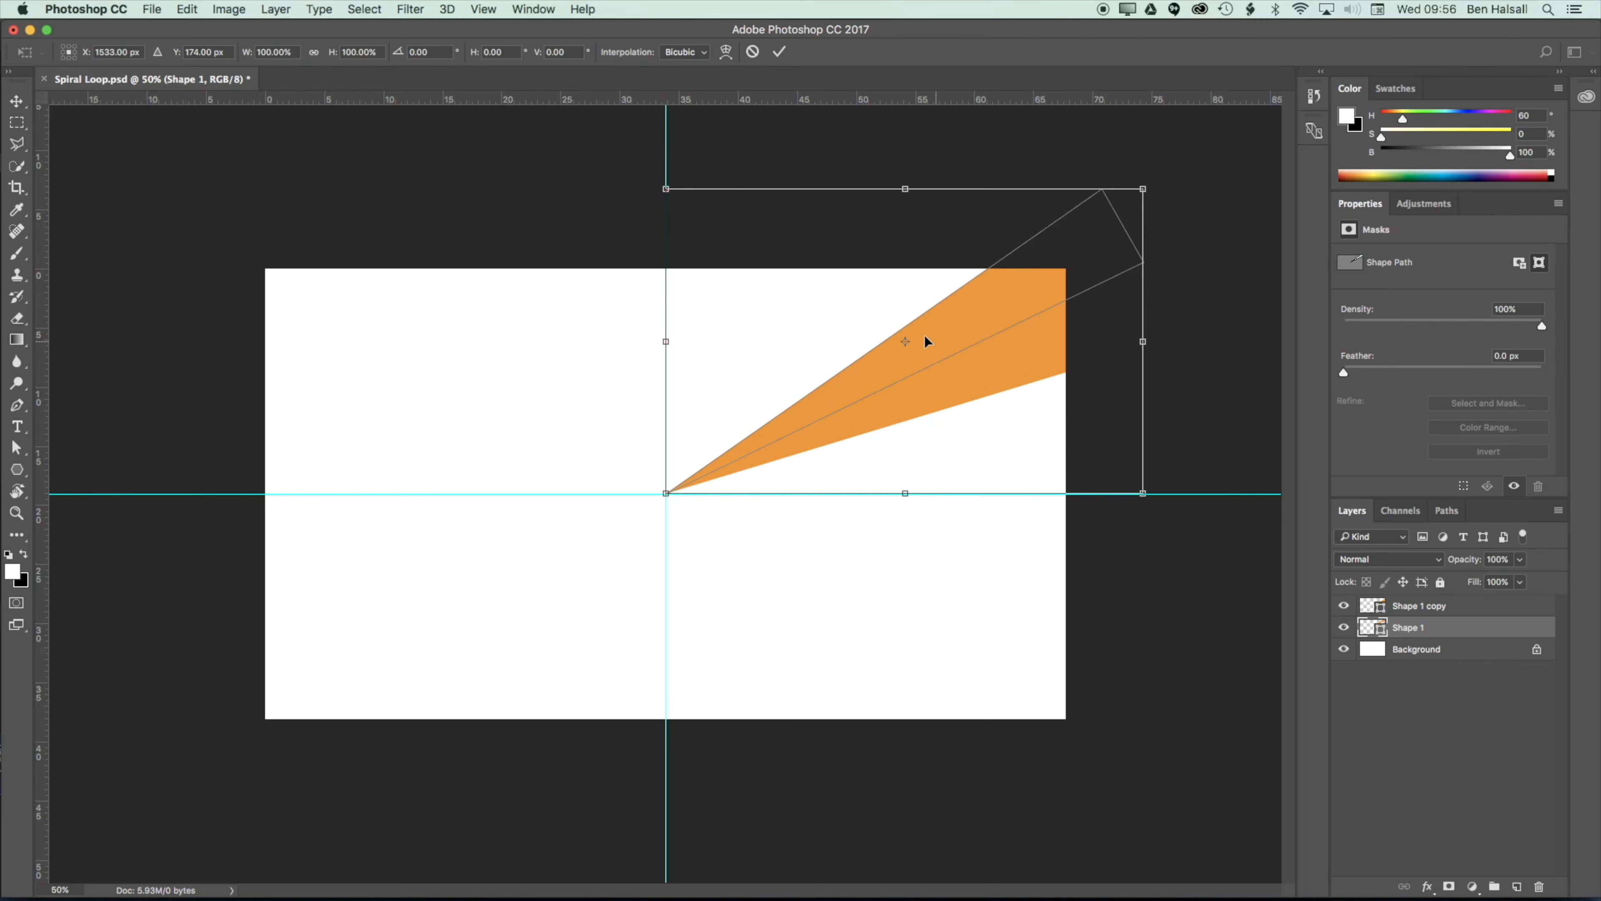
pyautogui.moveTo(903, 341); pyautogui.dragTo(666, 493)
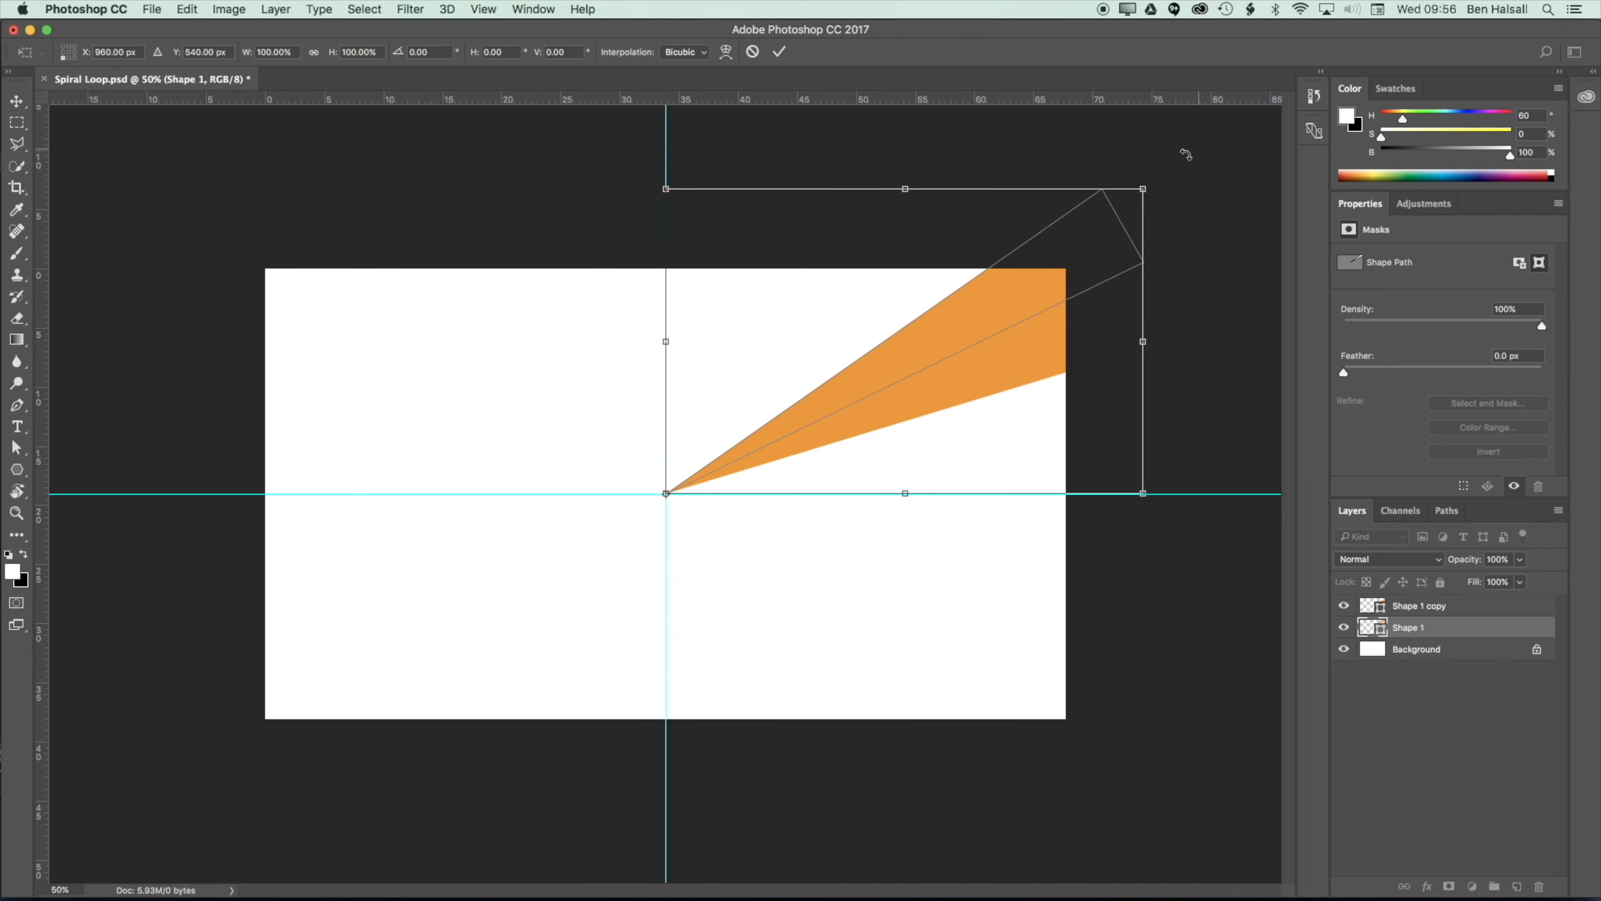
pyautogui.moveTo(1186, 154); pyautogui.dragTo(1273, 336)
pyautogui.press('Return')
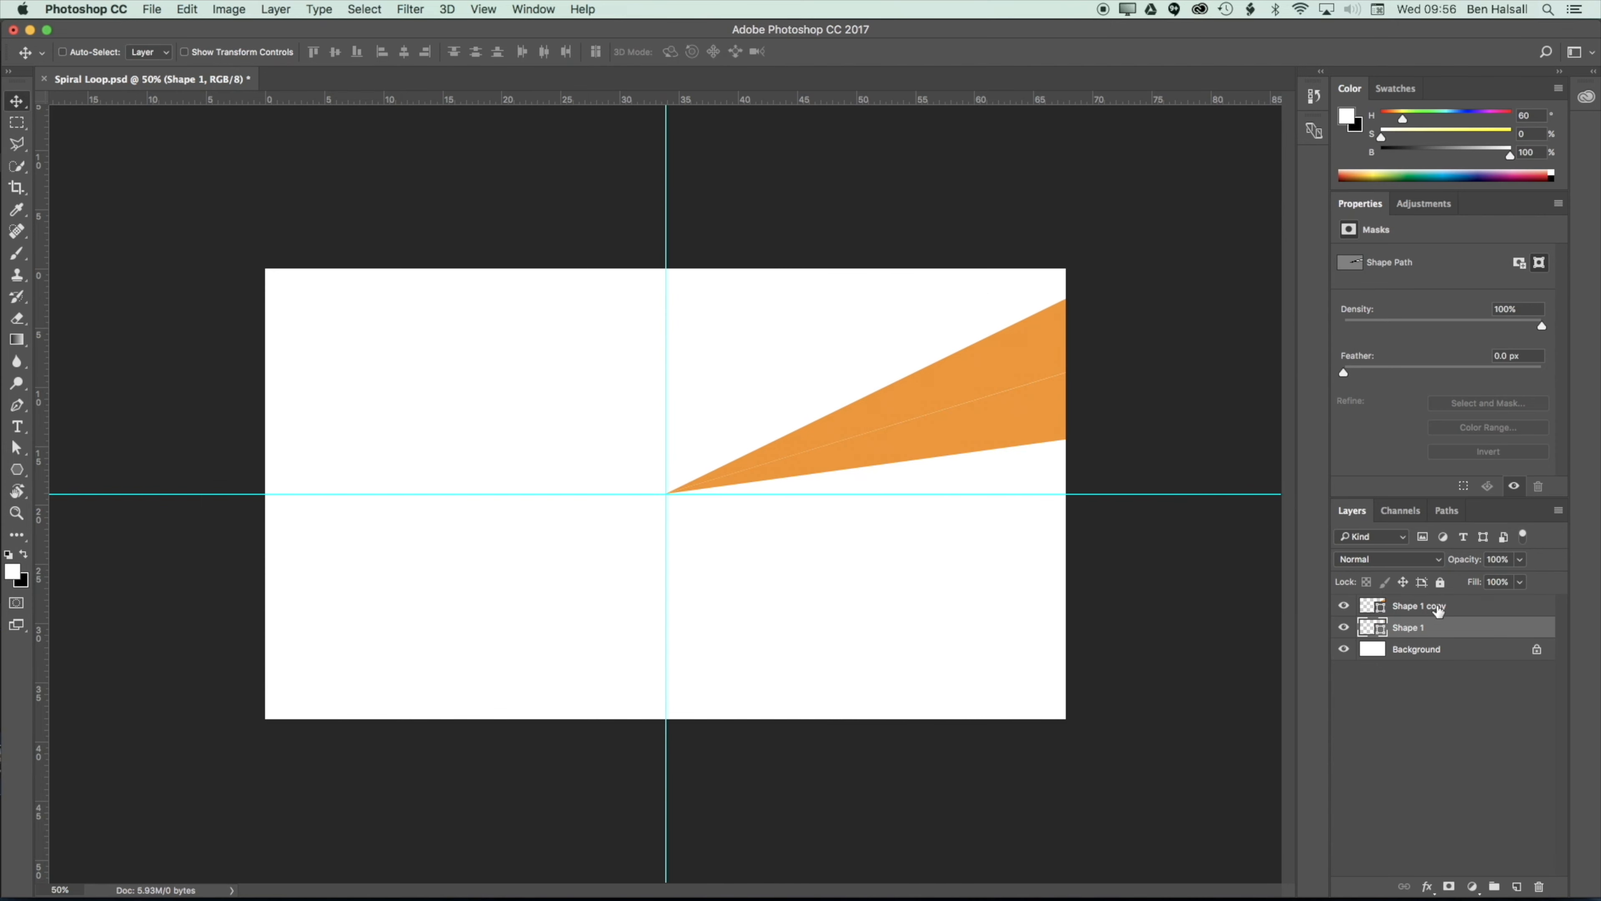
pyautogui.click(1436, 606)
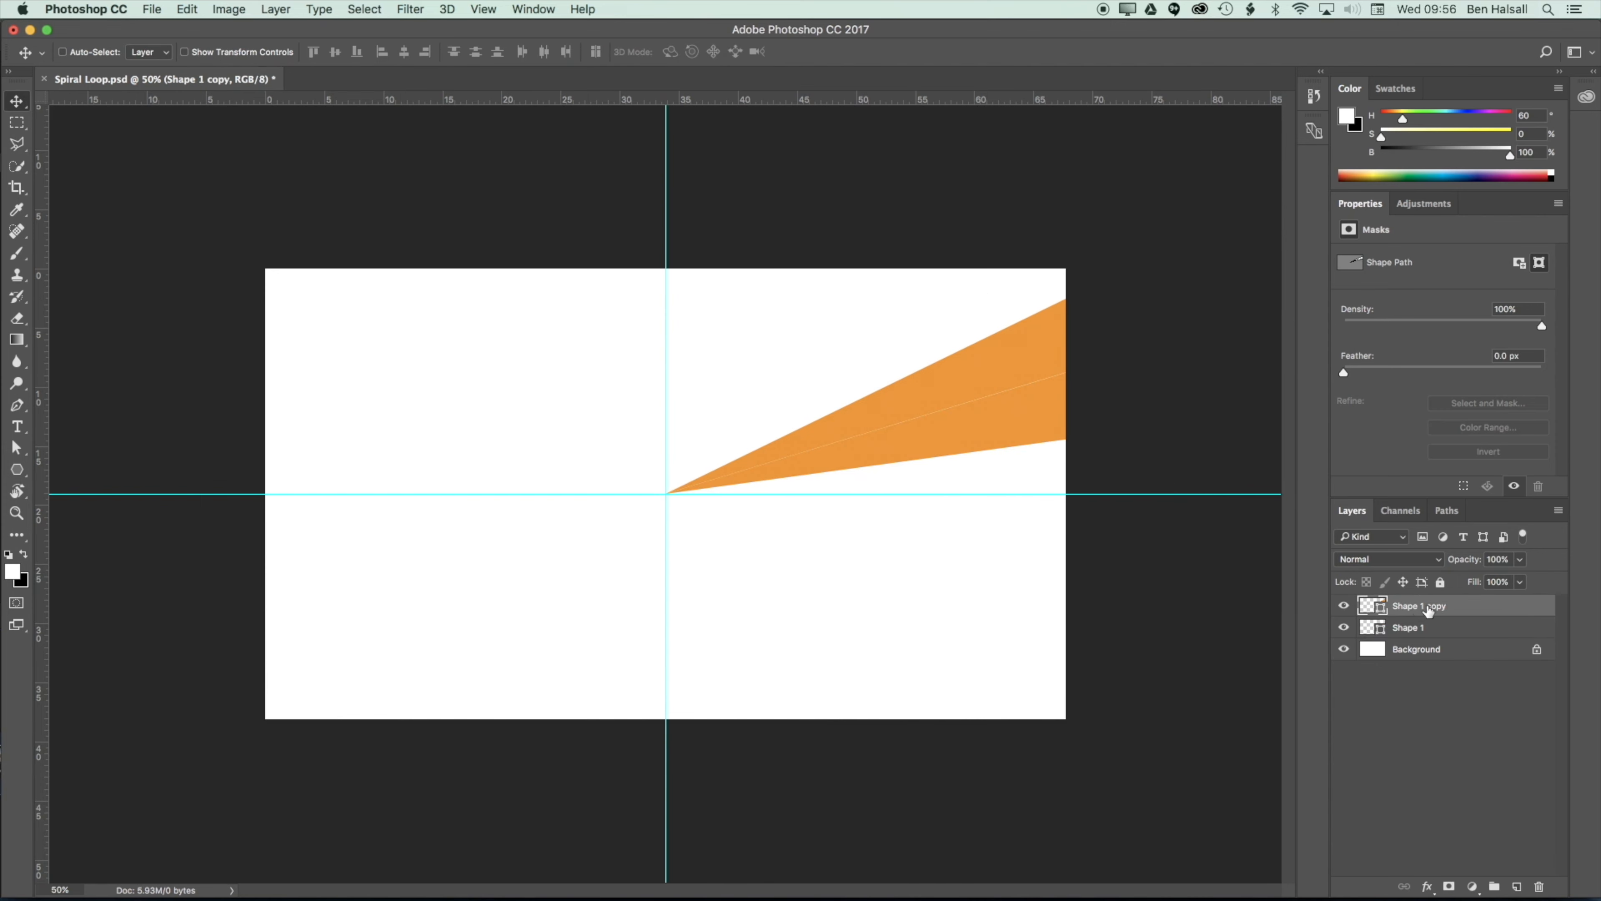
pyautogui.moveTo(1427, 613); pyautogui.dragTo(1540, 886)
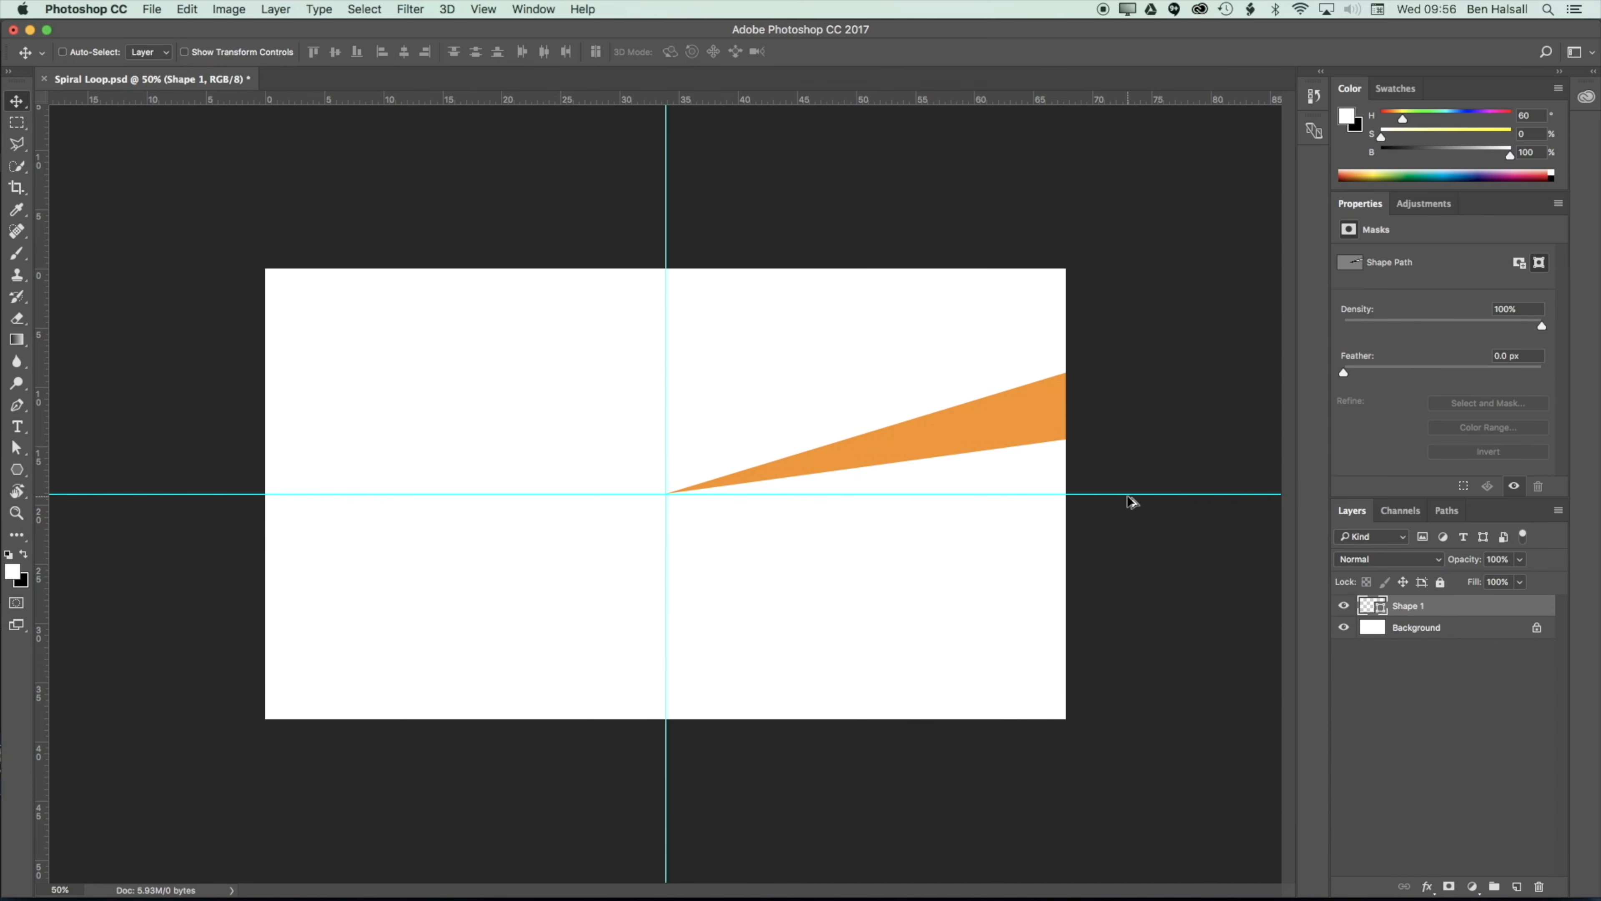
# Repeat the rotation on duplicated rays 19 times to fill the full circle around the guide intersection.
pyautogui.press('alt+shift+super+t')
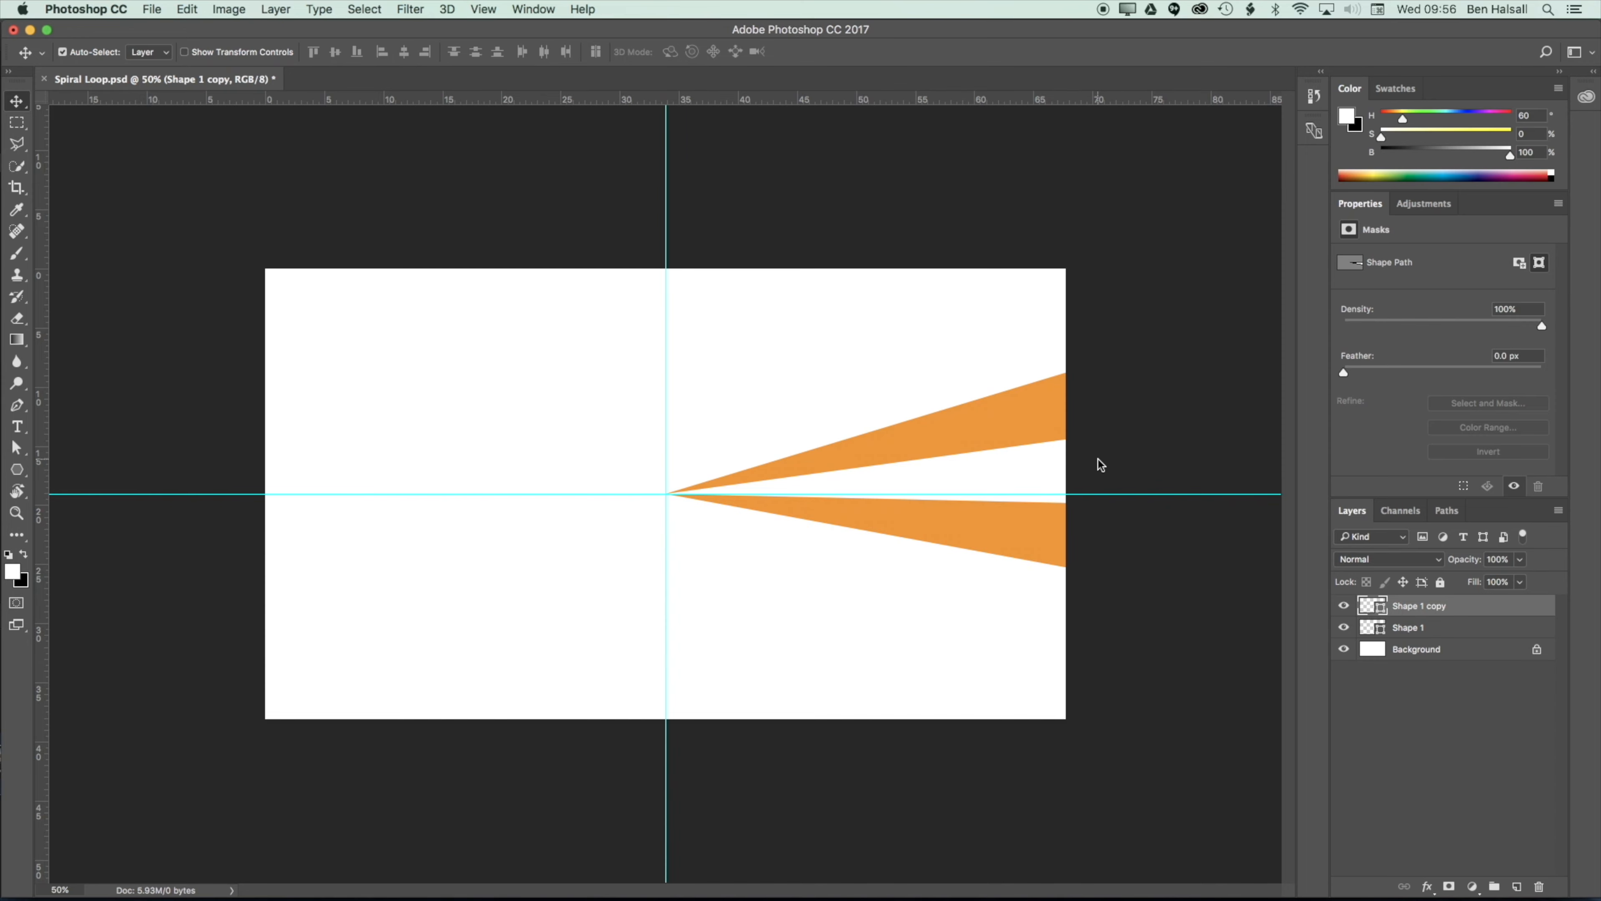
pyautogui.press('alt+shift+super+t')
pyautogui.press('alt+shift+super+t')
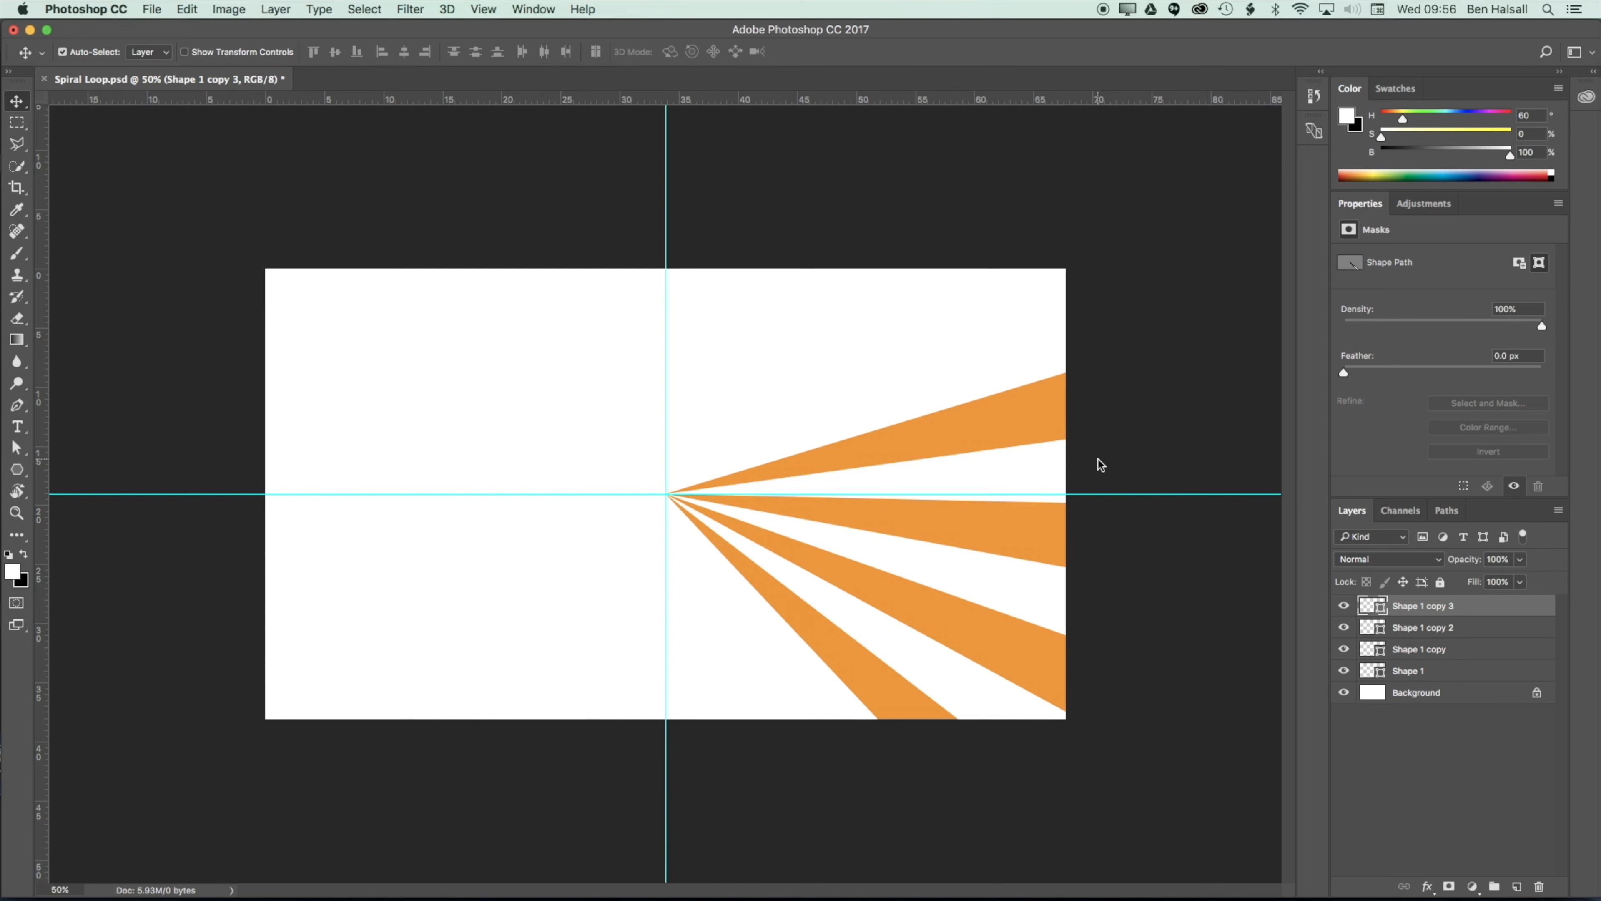
pyautogui.press('alt+shift+super+t')
pyautogui.press('alt+shift+super+t')
pyautogui.press('alt+shift+super+t')
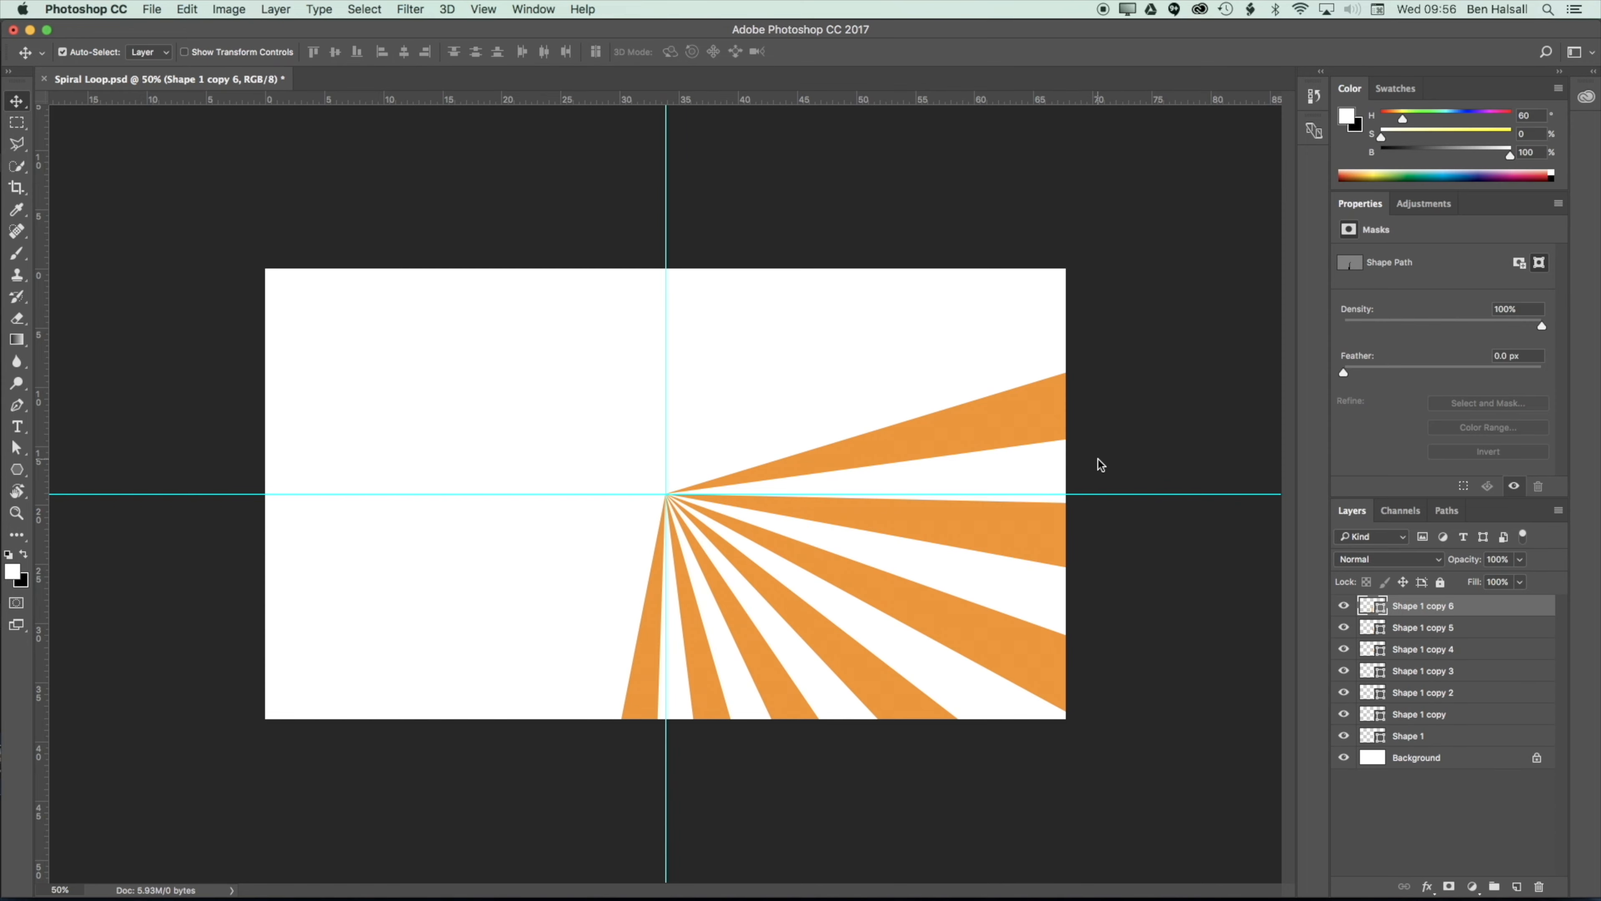
pyautogui.press('alt+shift+super+t')
pyautogui.press('alt+shift+super+t')
pyautogui.press('alt+shift+super+t')
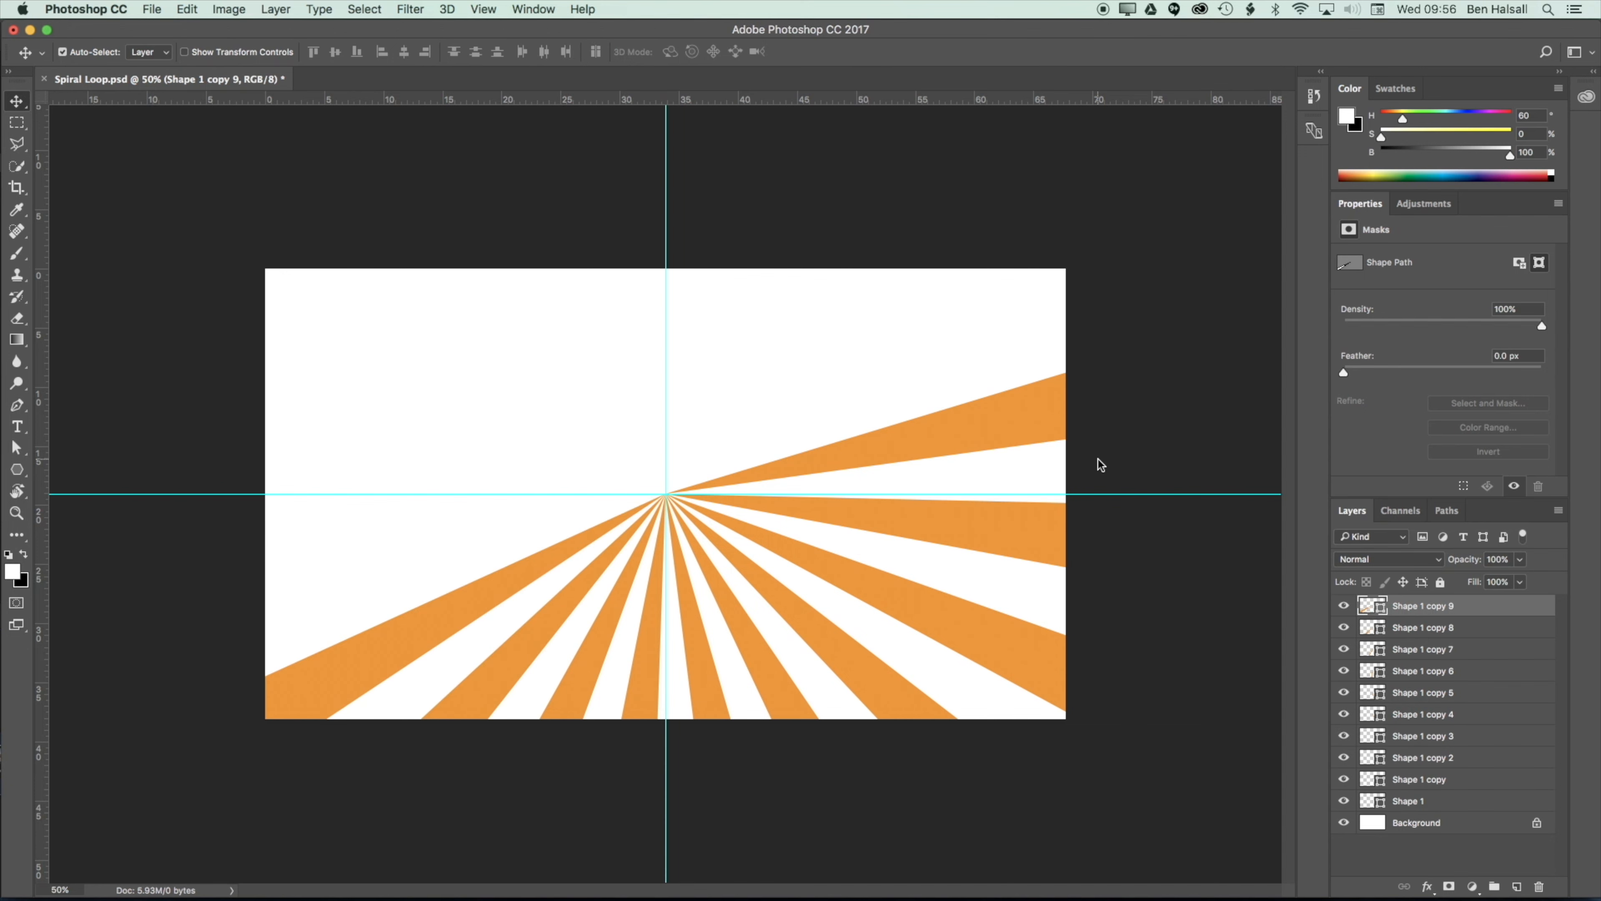
pyautogui.press('alt+shift+super+t')
pyautogui.press('alt+shift+super+t')
pyautogui.press('alt+shift+super+t')
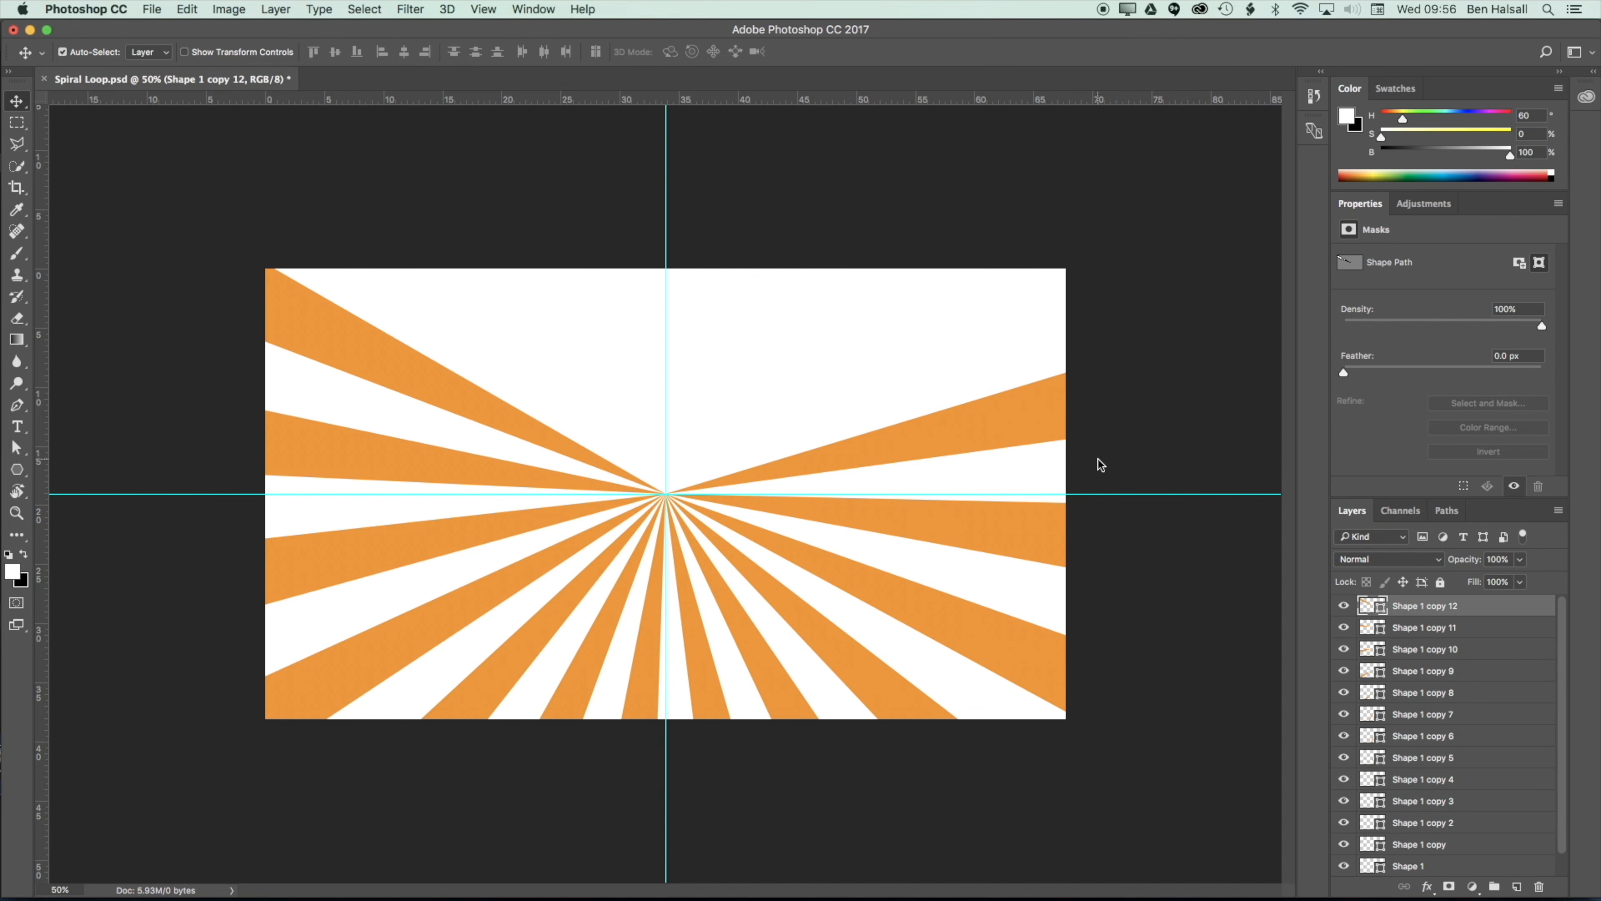
pyautogui.press('alt+shift+super+t')
pyautogui.press('alt+shift+super+t')
pyautogui.press('alt+shift+super+t')
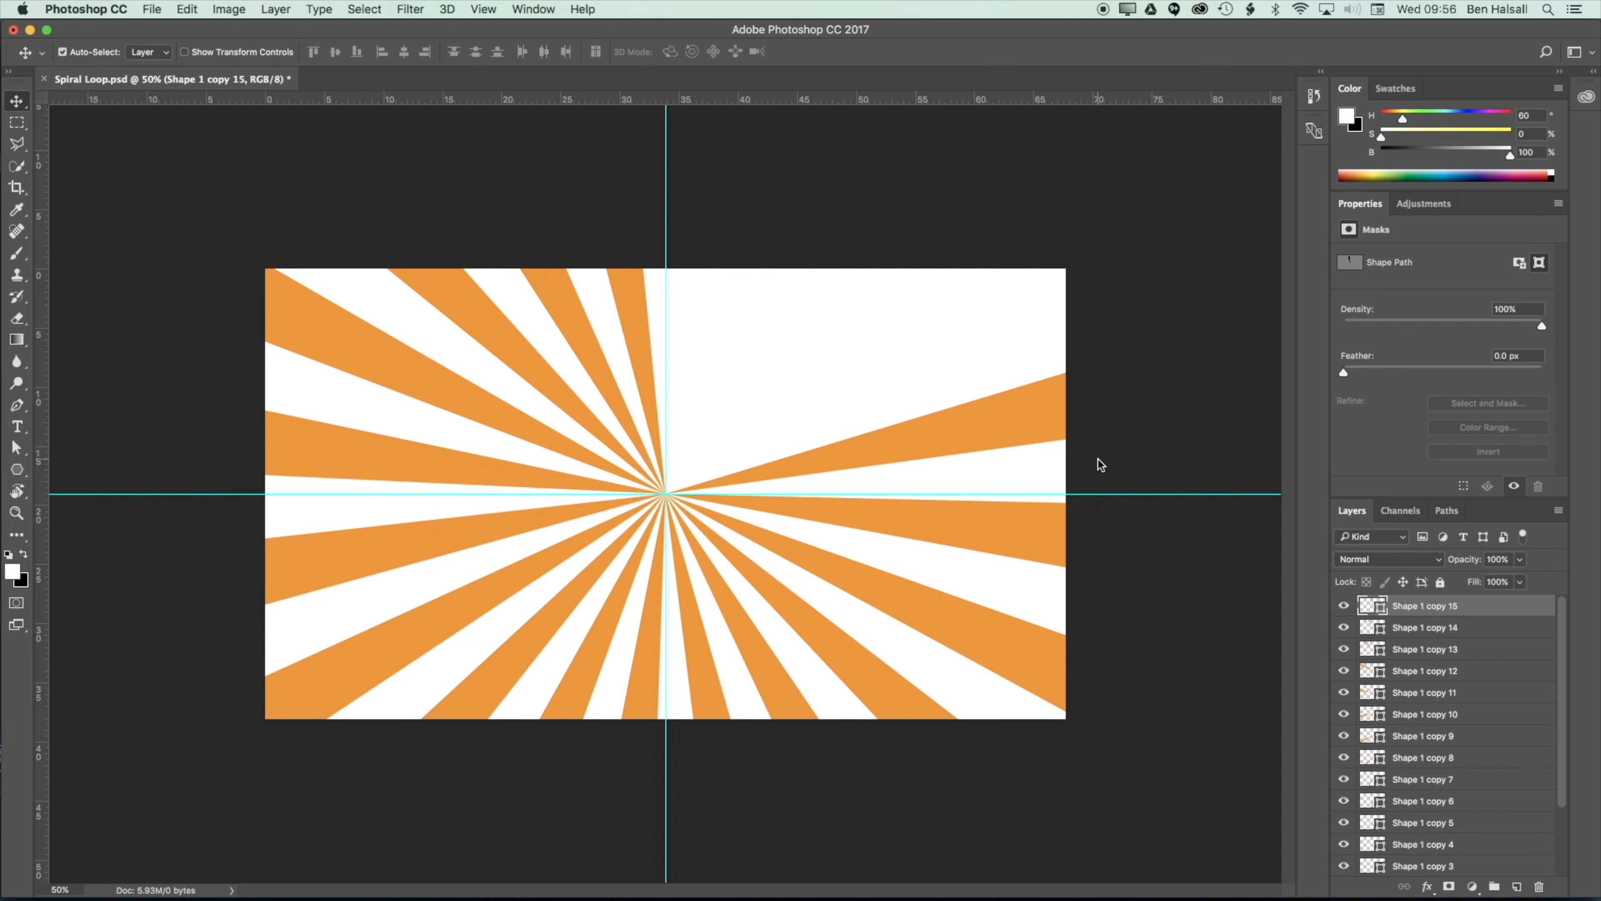
pyautogui.press('alt+shift+super+t')
pyautogui.press('alt+shift+super+t')
pyautogui.press('alt+shift+super+t')
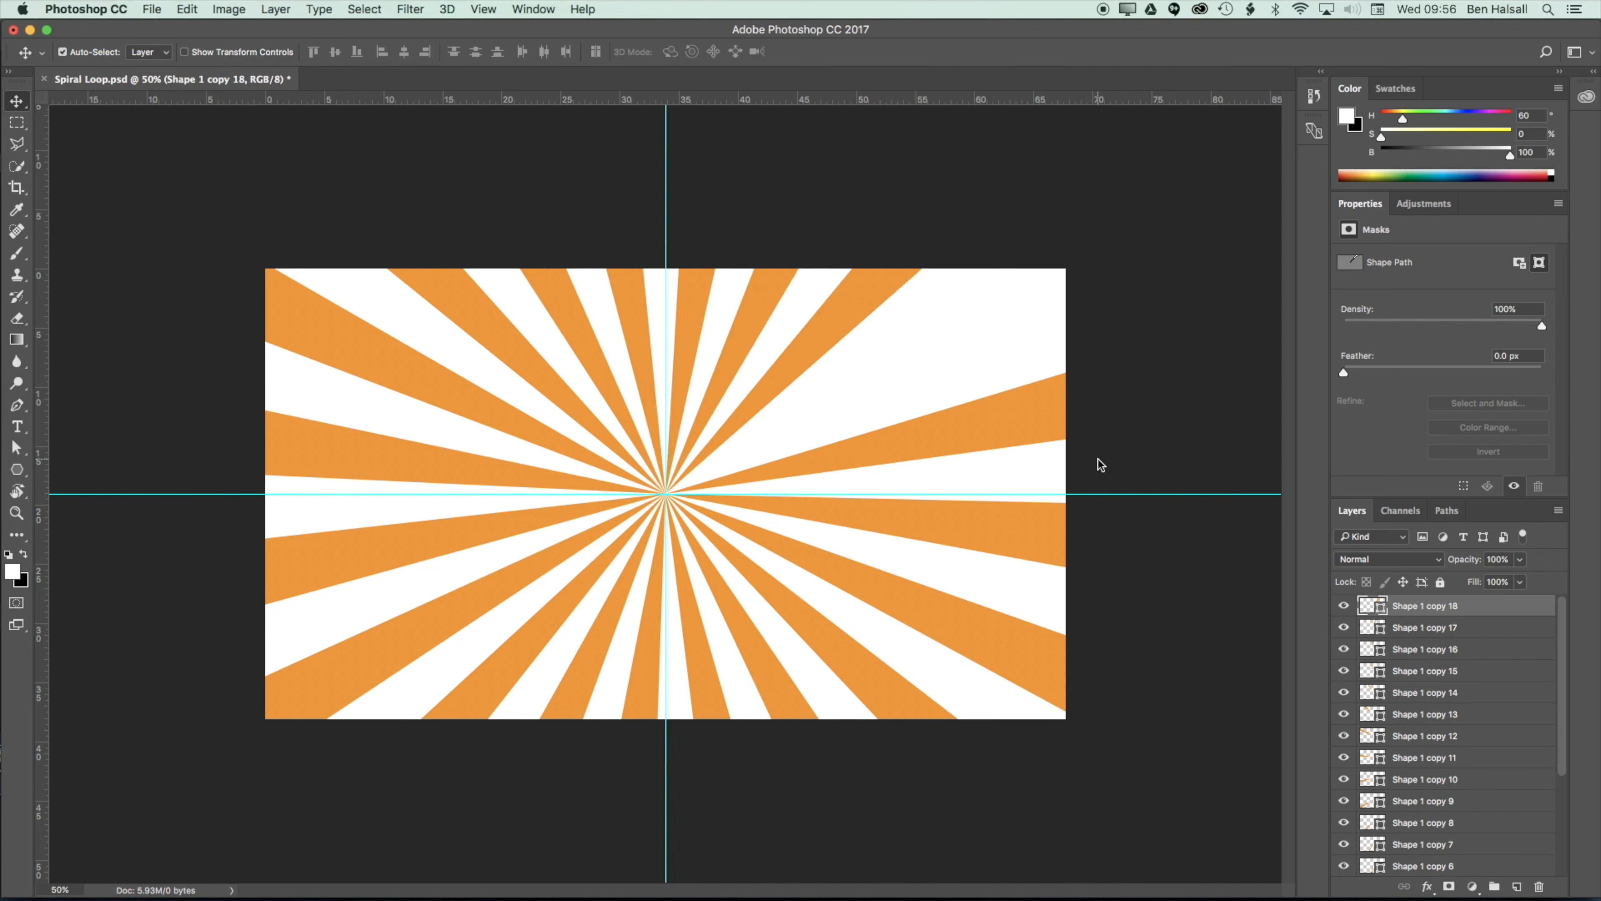
pyautogui.press('alt+shift+super+t')
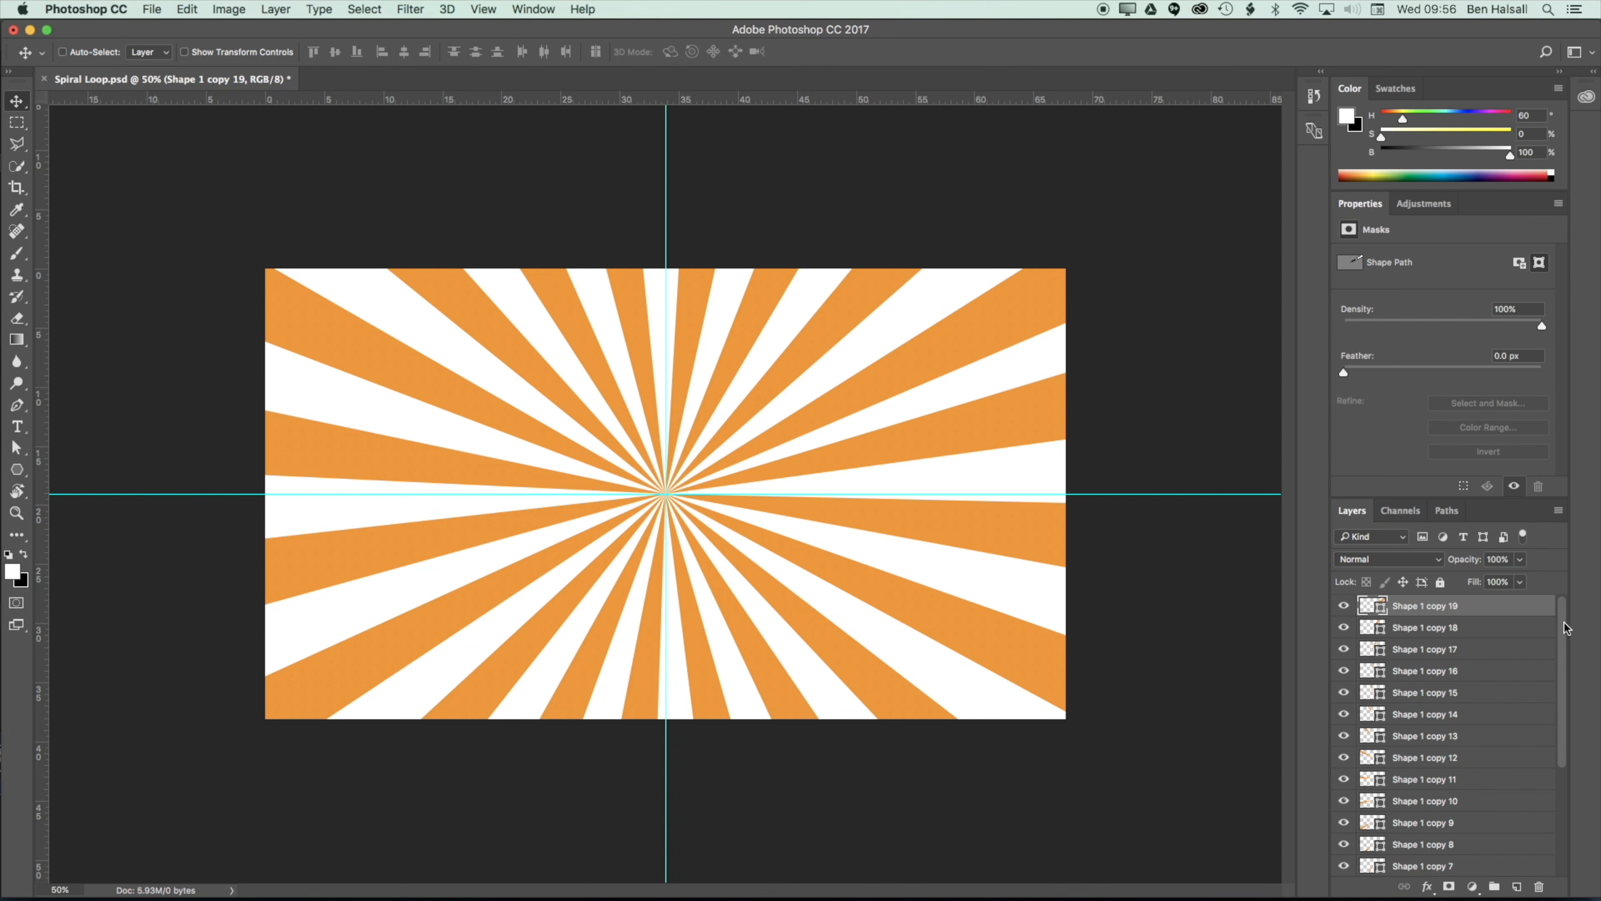
# Merge all the ray shape layers above the background into one shape layer and rasterize it.
pyautogui.moveTo(1567, 627)
pyautogui.mouseDown()
pyautogui.moveTo(1564, 773)
pyautogui.moveTo(1553, 639)
pyautogui.mouseUp()
pyautogui.scroll(-5, 1461, 845)
pyautogui.keyDown('shift'); pyautogui.click(1461, 846); pyautogui.keyUp('shift')
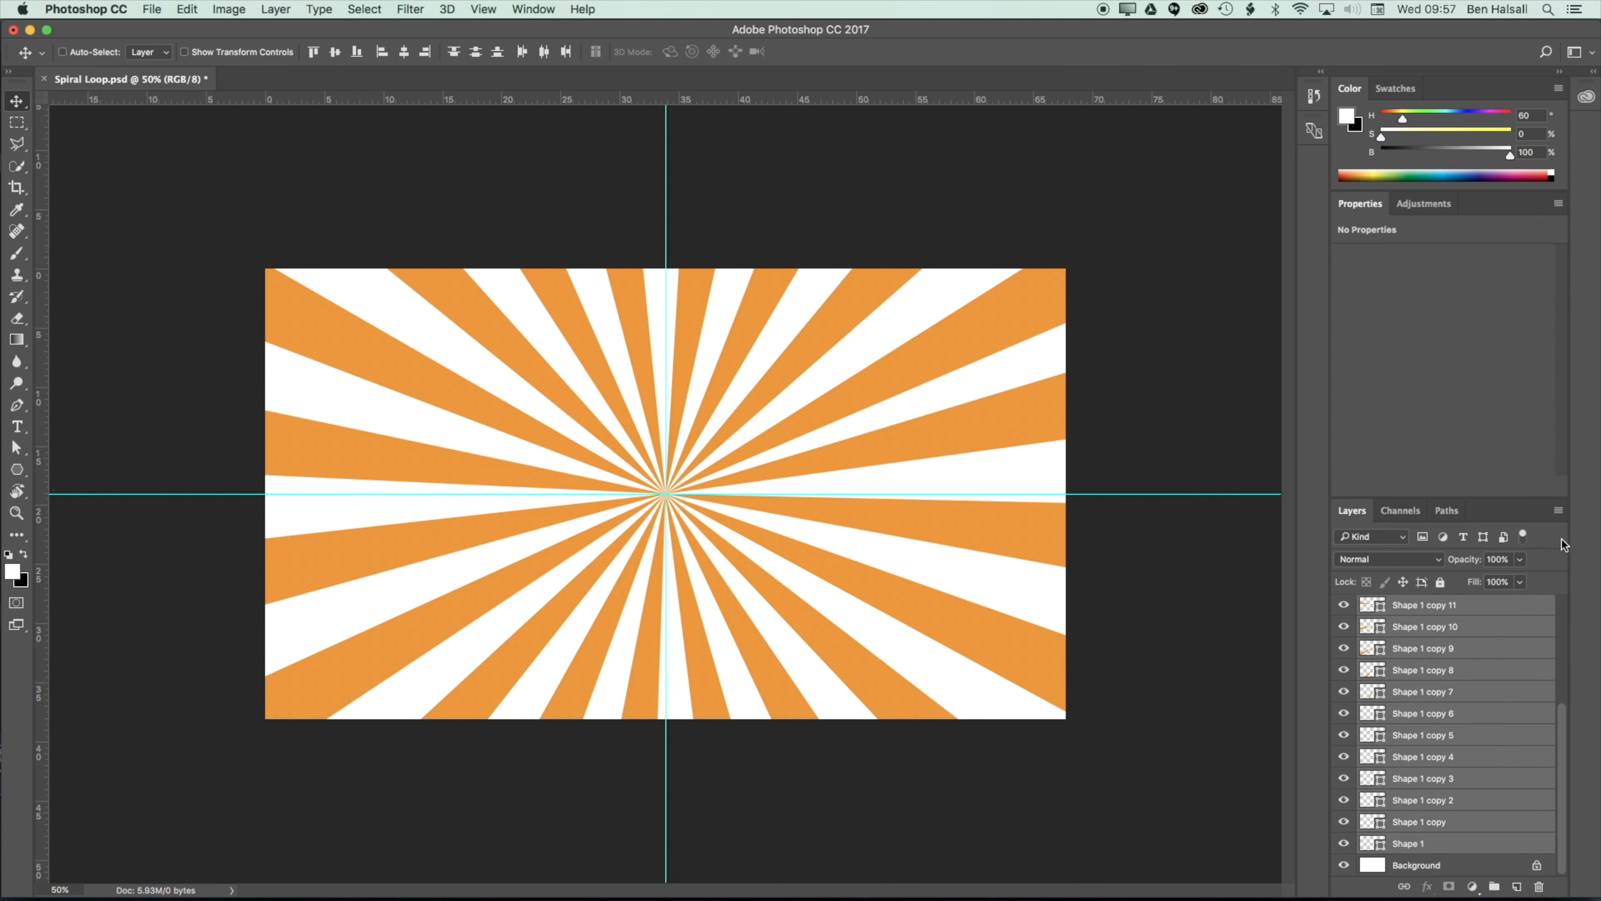
pyautogui.click(1559, 512)
pyautogui.click(1473, 613)
pyautogui.click(1560, 513)
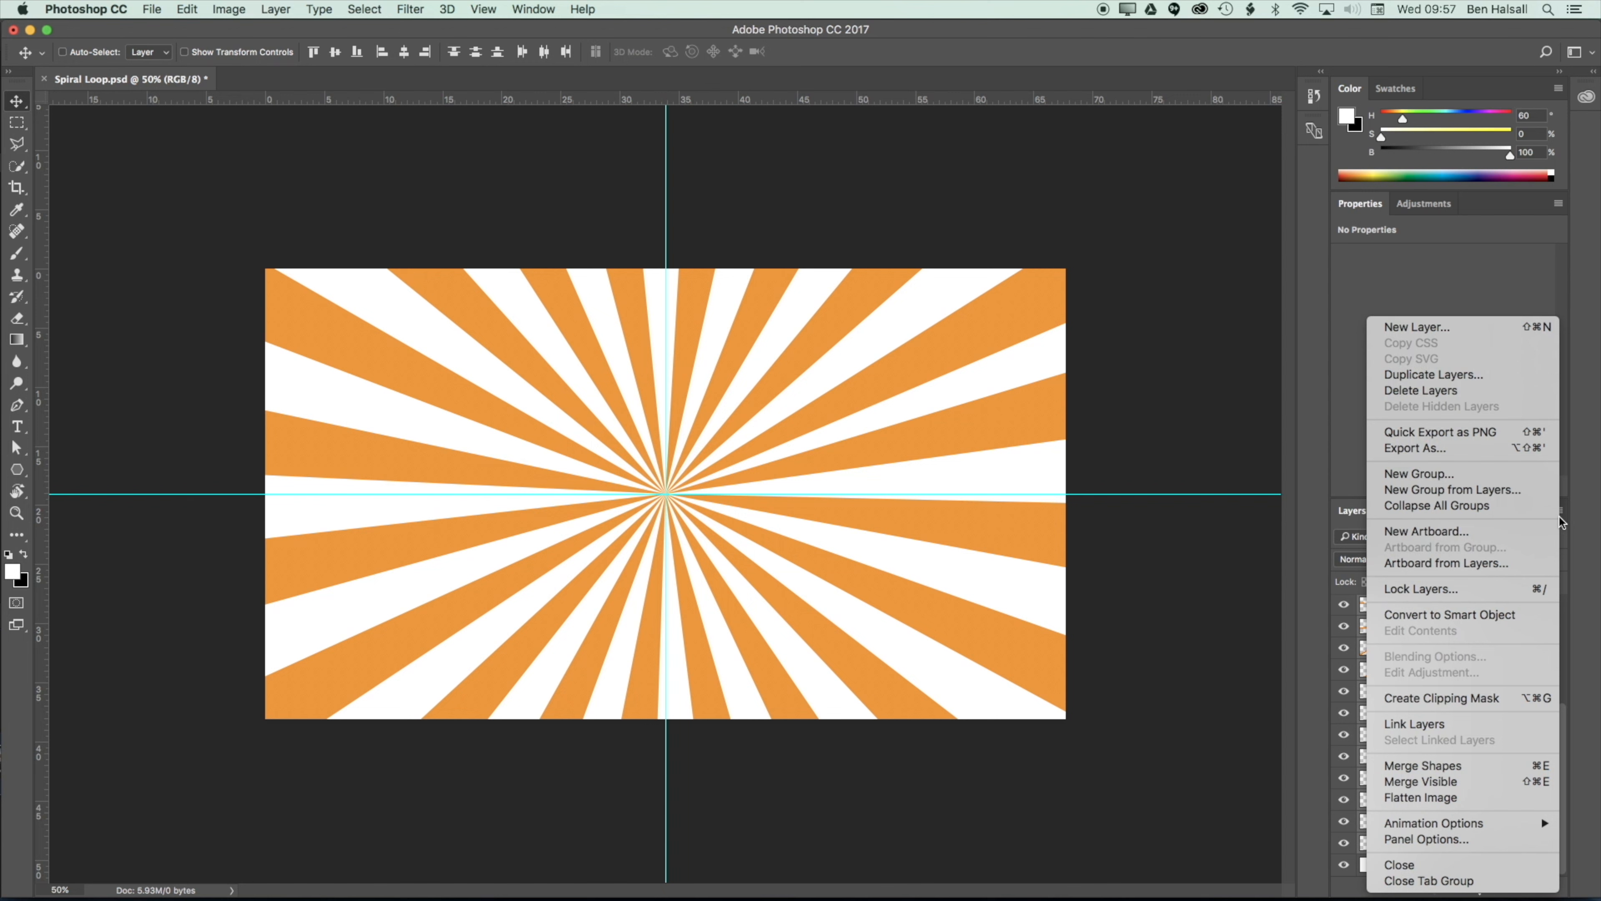
pyautogui.click(1461, 767)
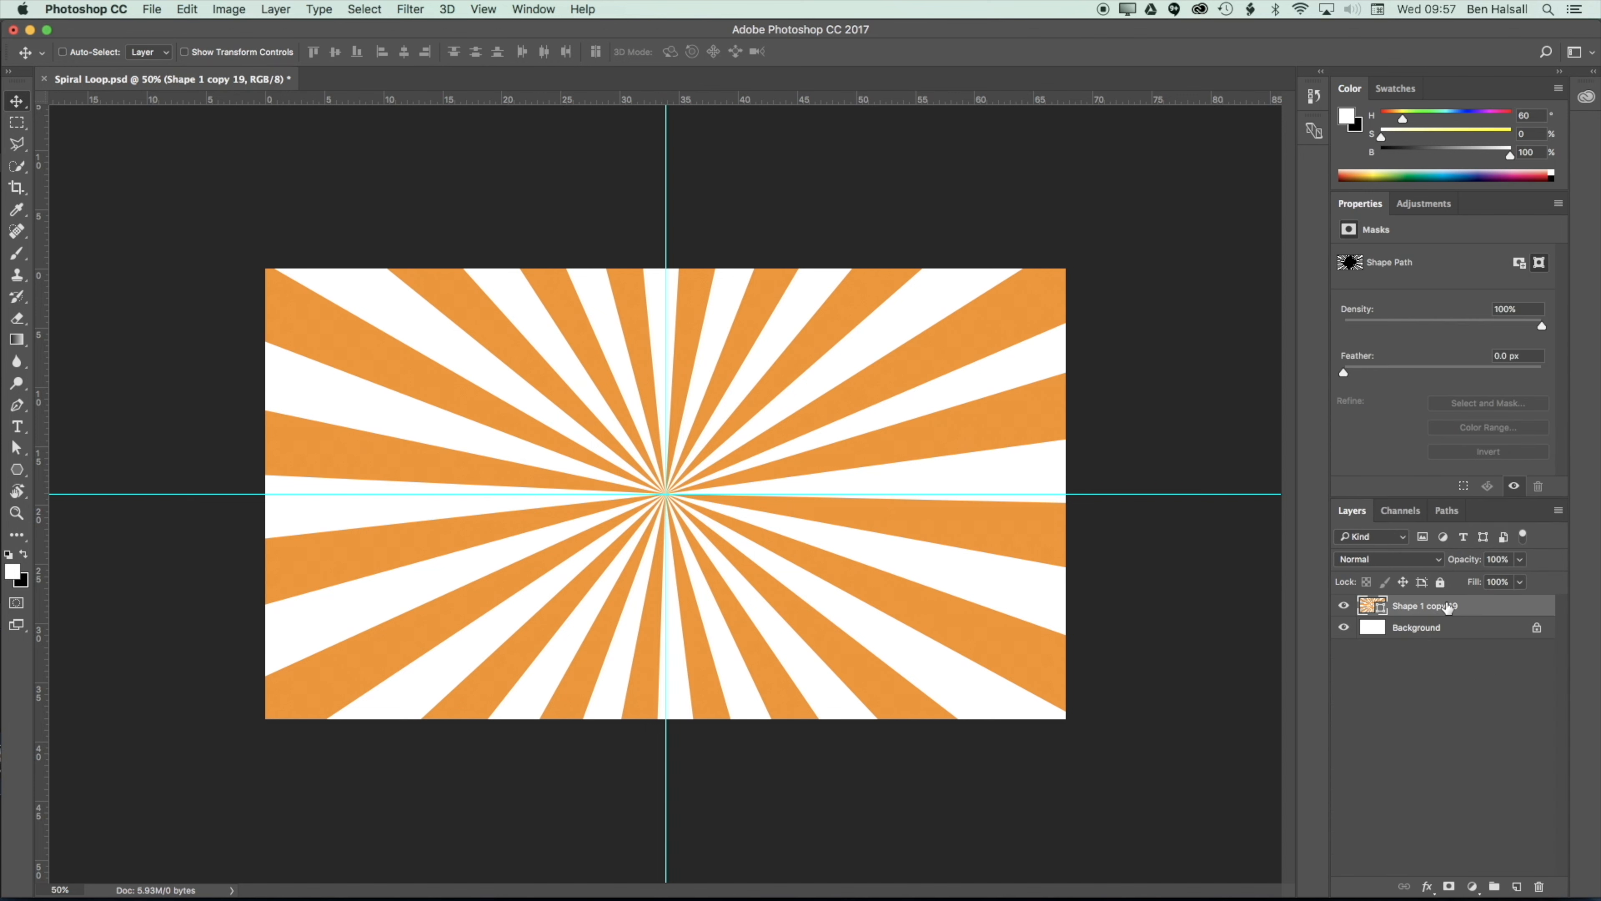
pyautogui.rightClick(1481, 605)
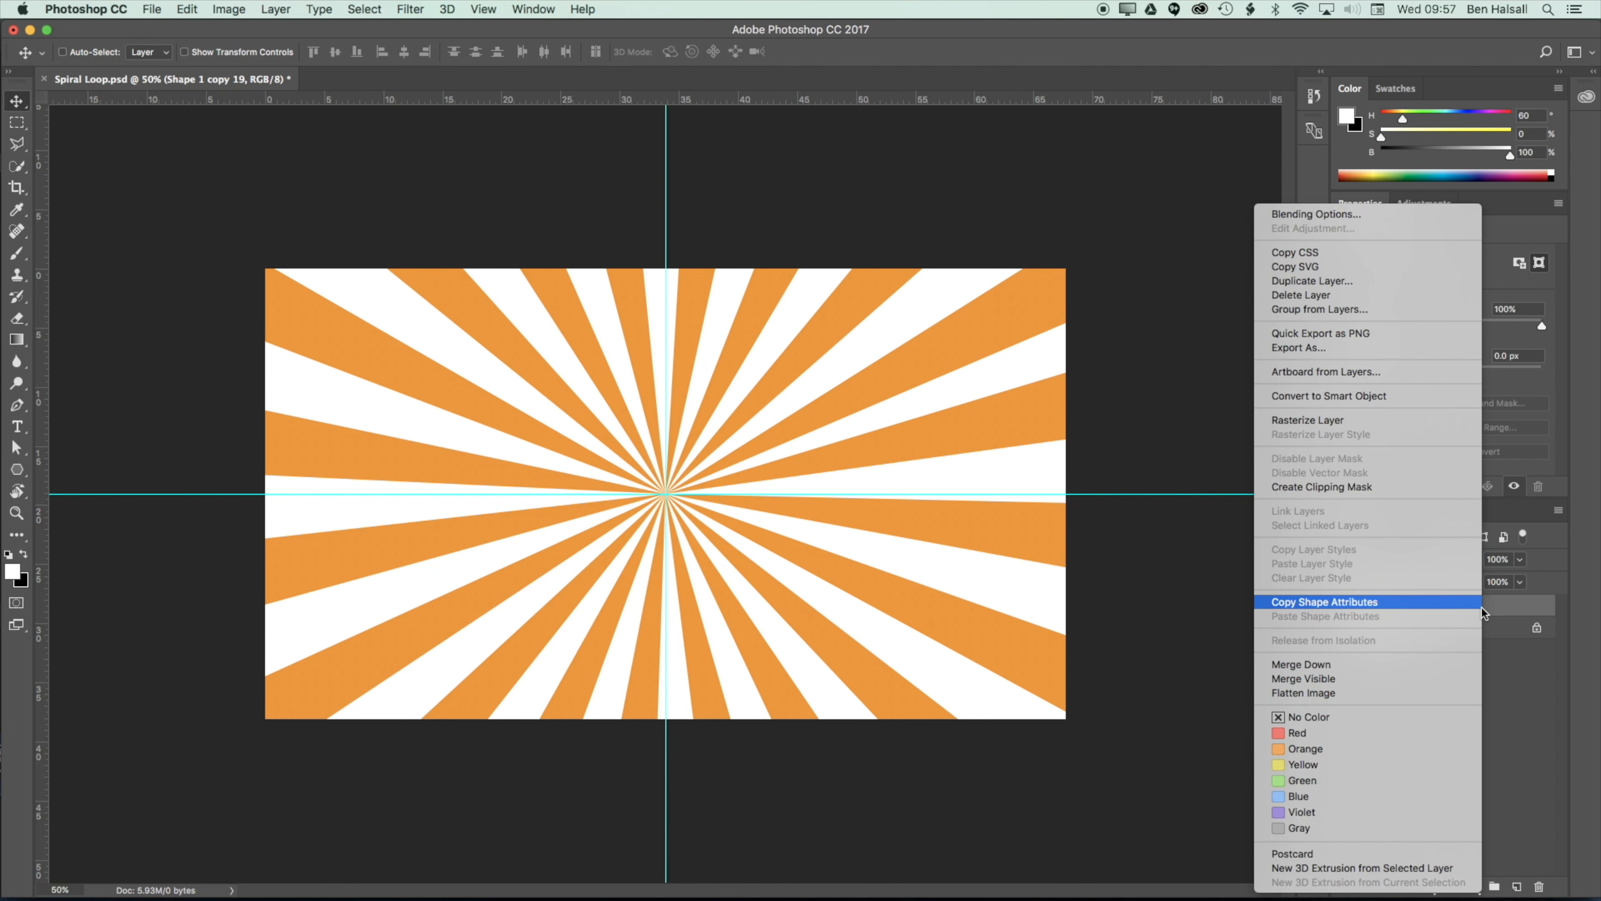
pyautogui.click(1324, 417)
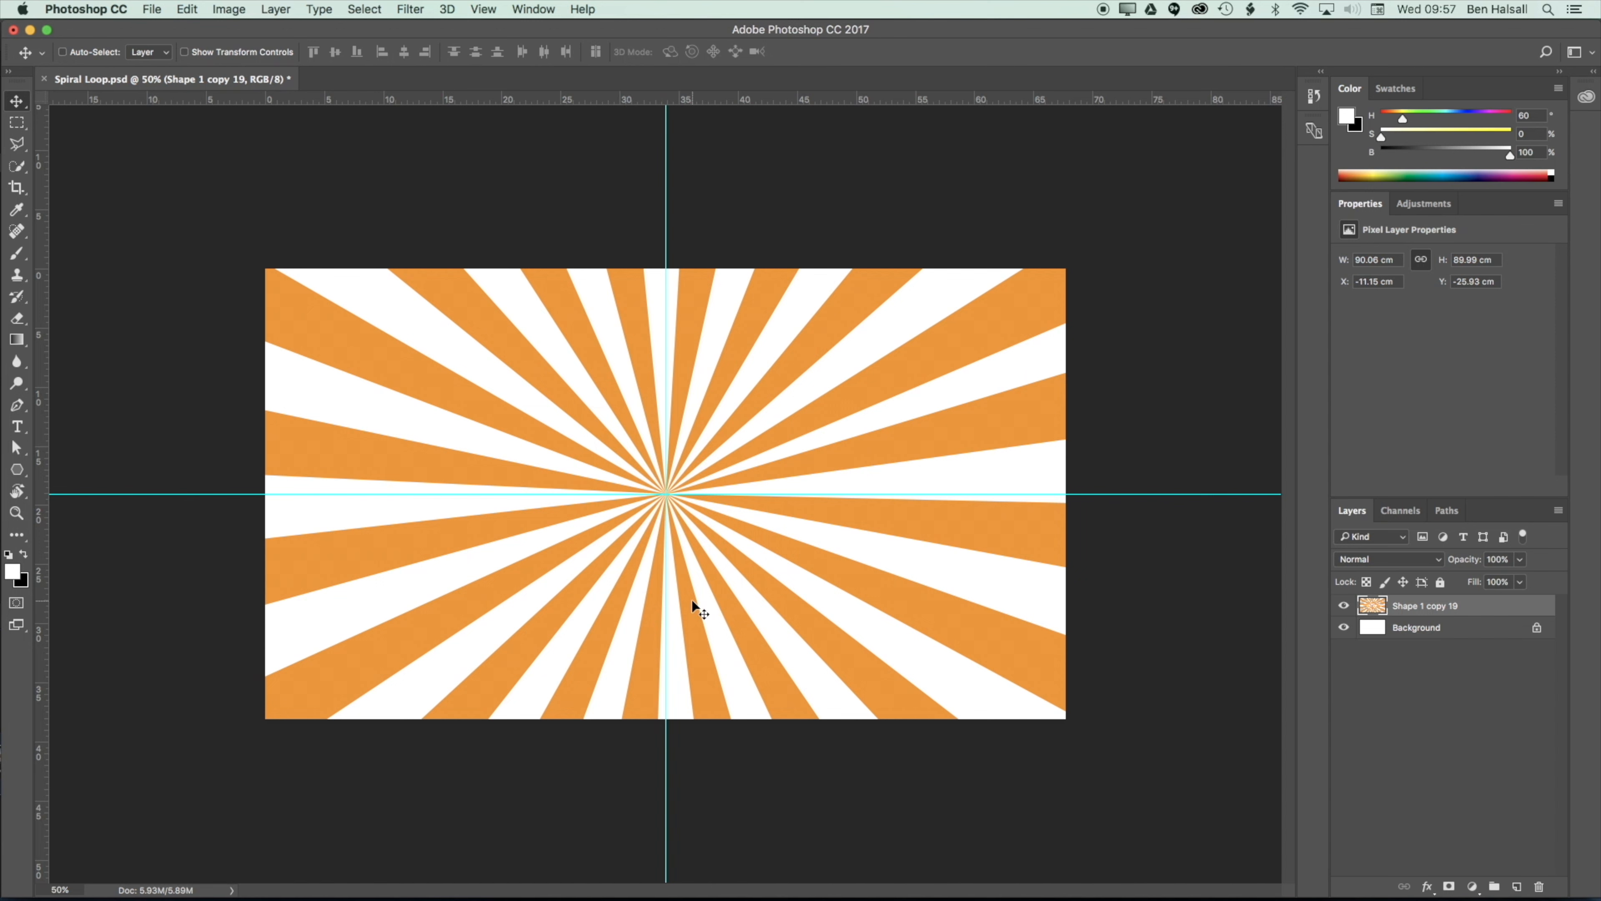
# Apply the Twirl distort filter to the rasterized sunburst layer with an angle of -180 degrees.
pyautogui.click(410, 9)
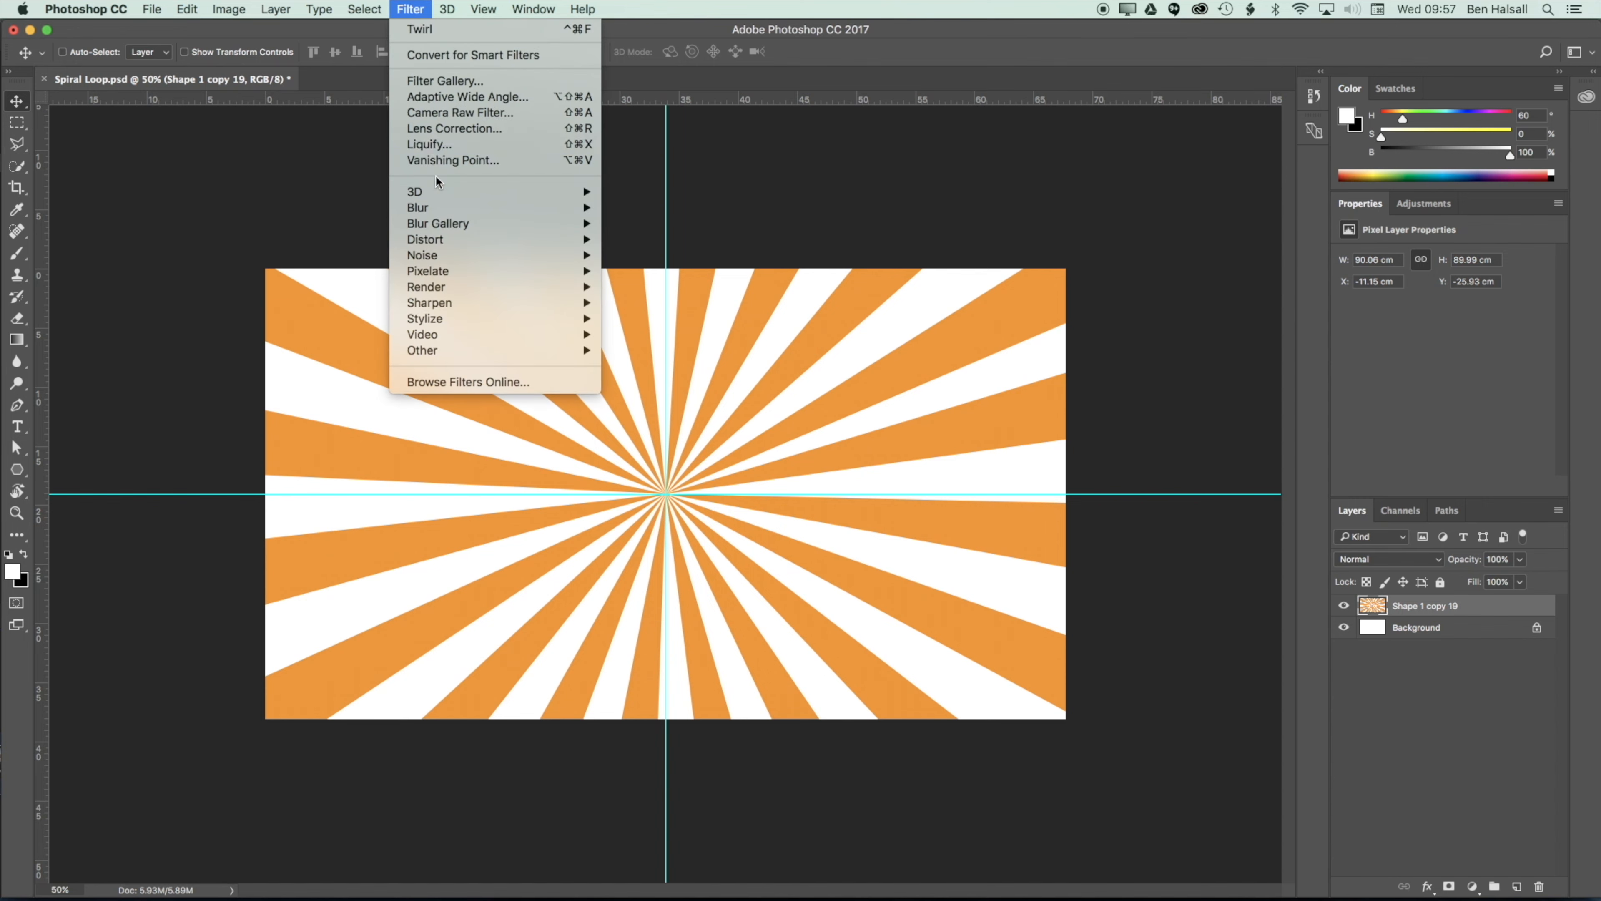
pyautogui.moveTo(442, 239)
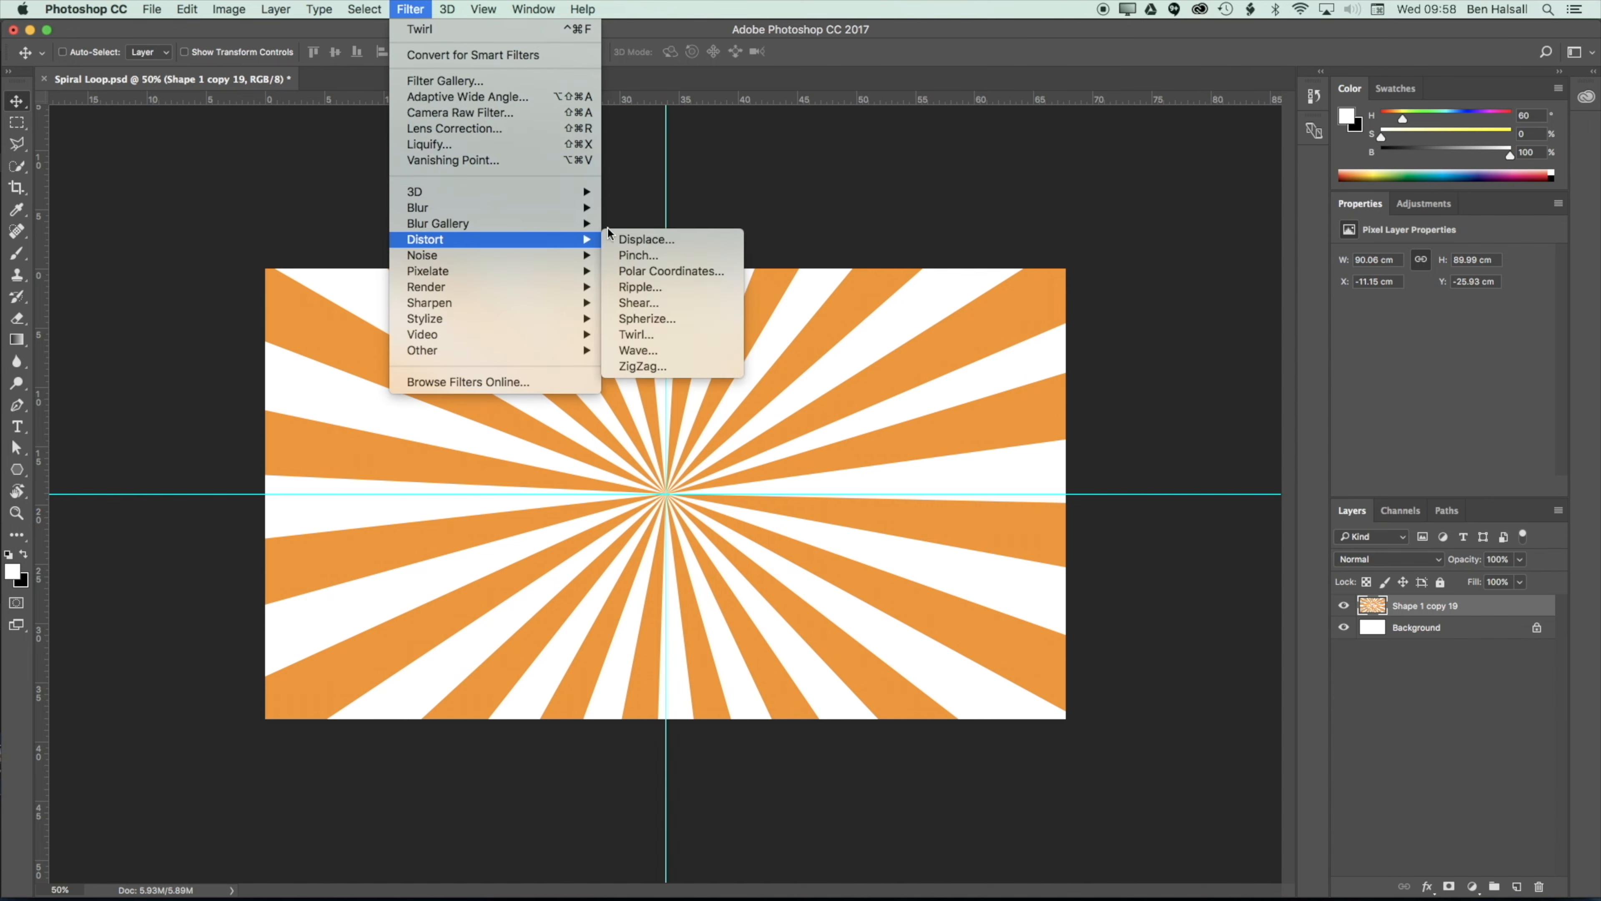
pyautogui.click(652, 333)
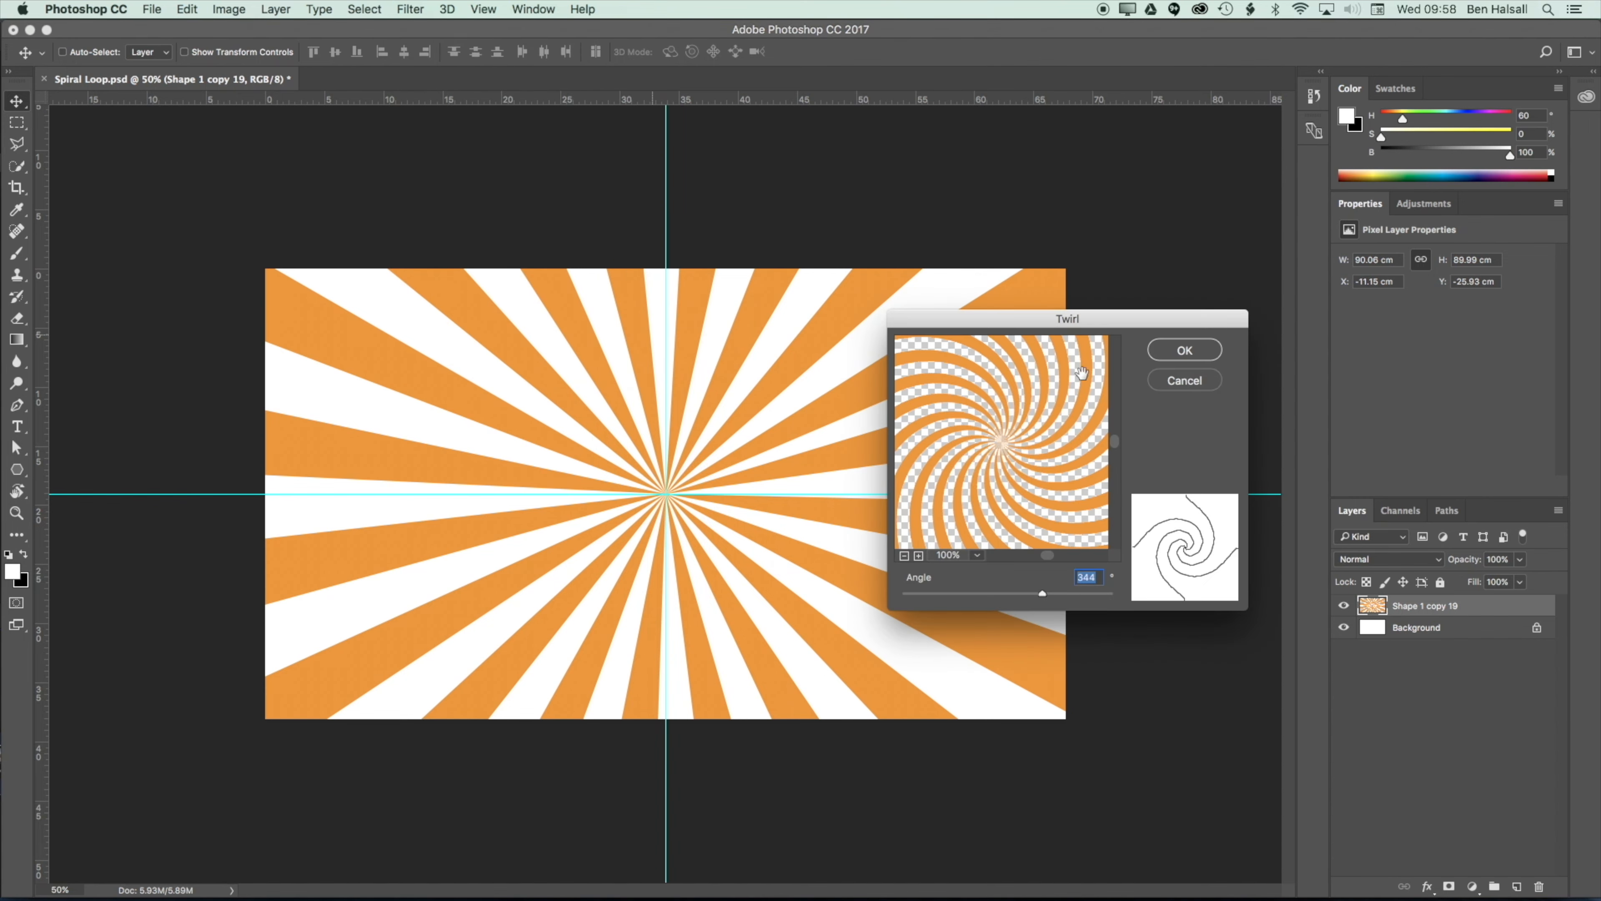
pyautogui.moveTo(1043, 594); pyautogui.dragTo(988, 593)
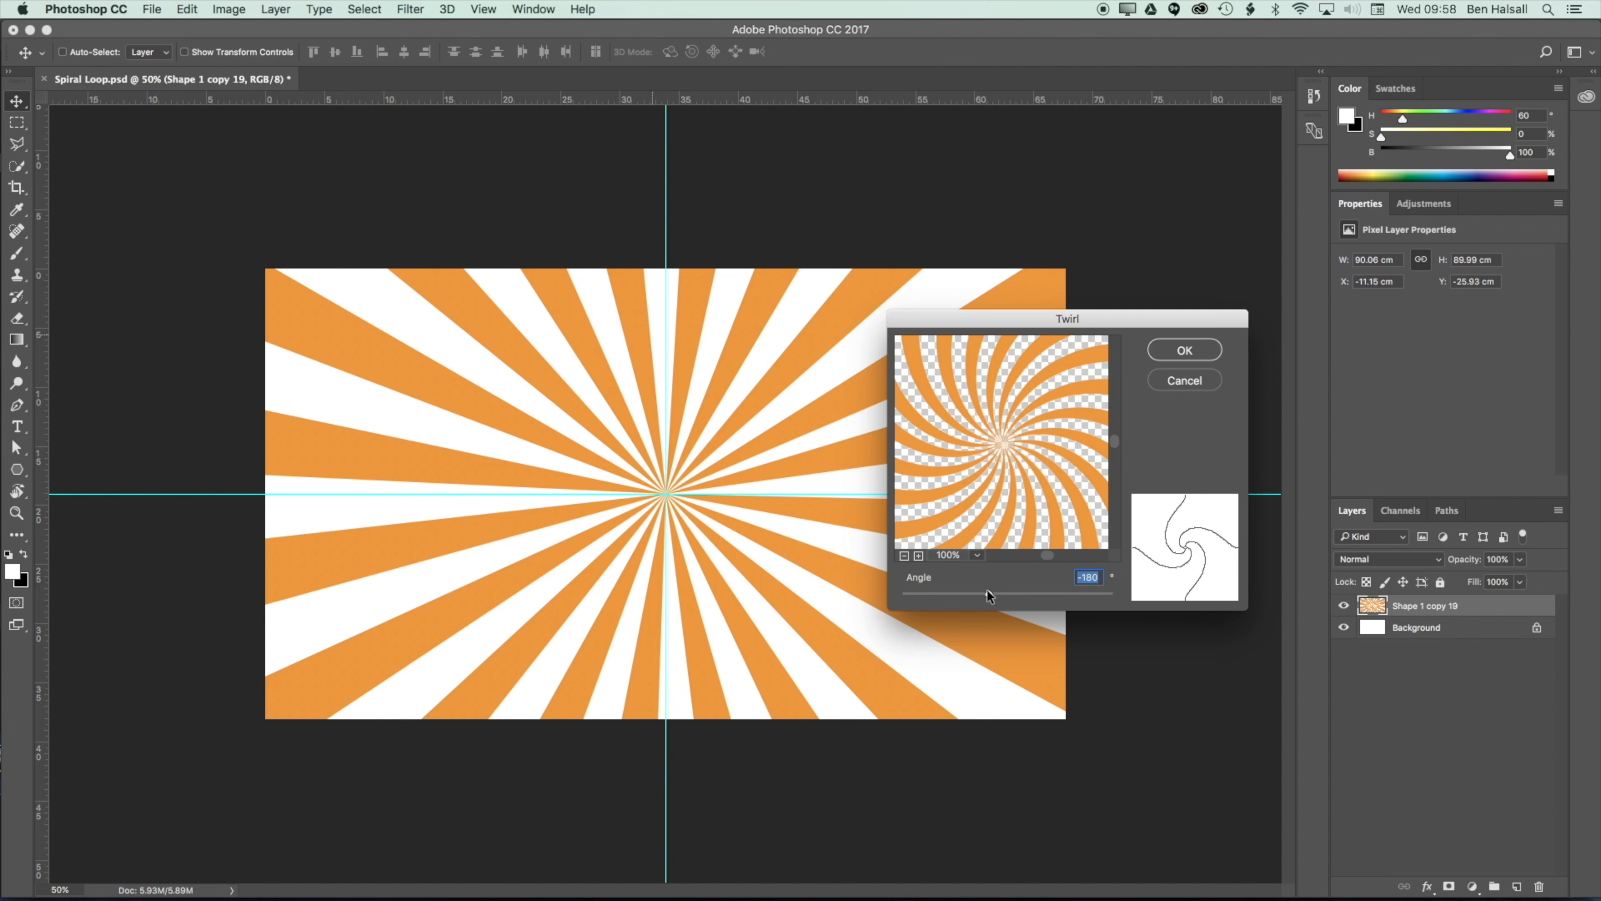
pyautogui.click(1185, 350)
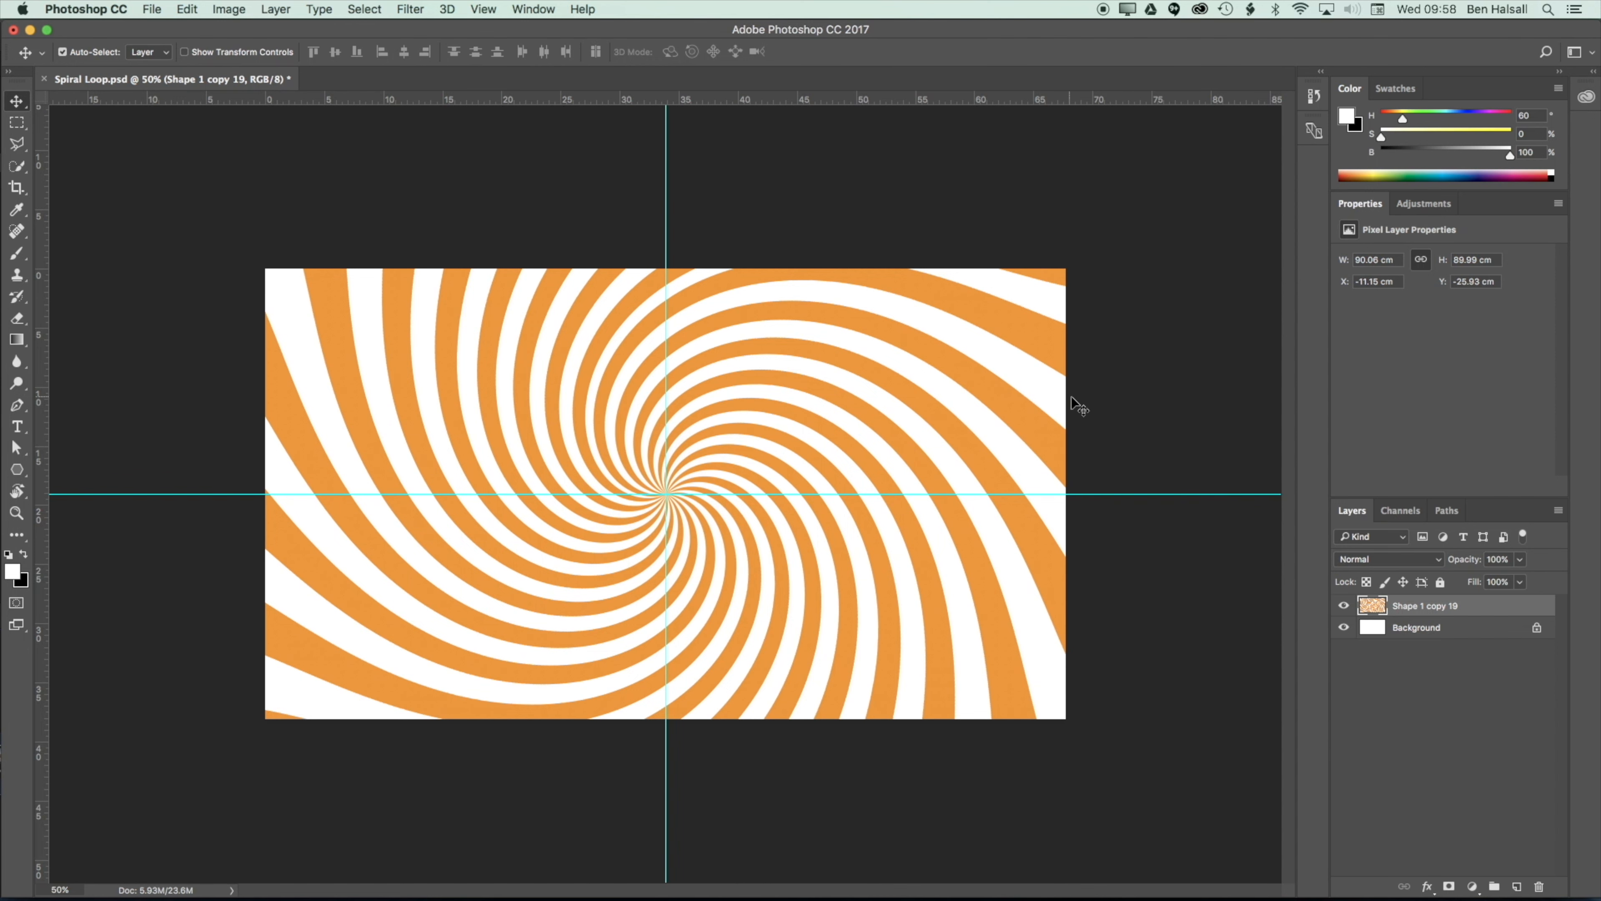
# Try rotating the twirled spiral layer about 17.7 degrees around its centre with Free Transform.
pyautogui.hotkey('ctrl', 't')
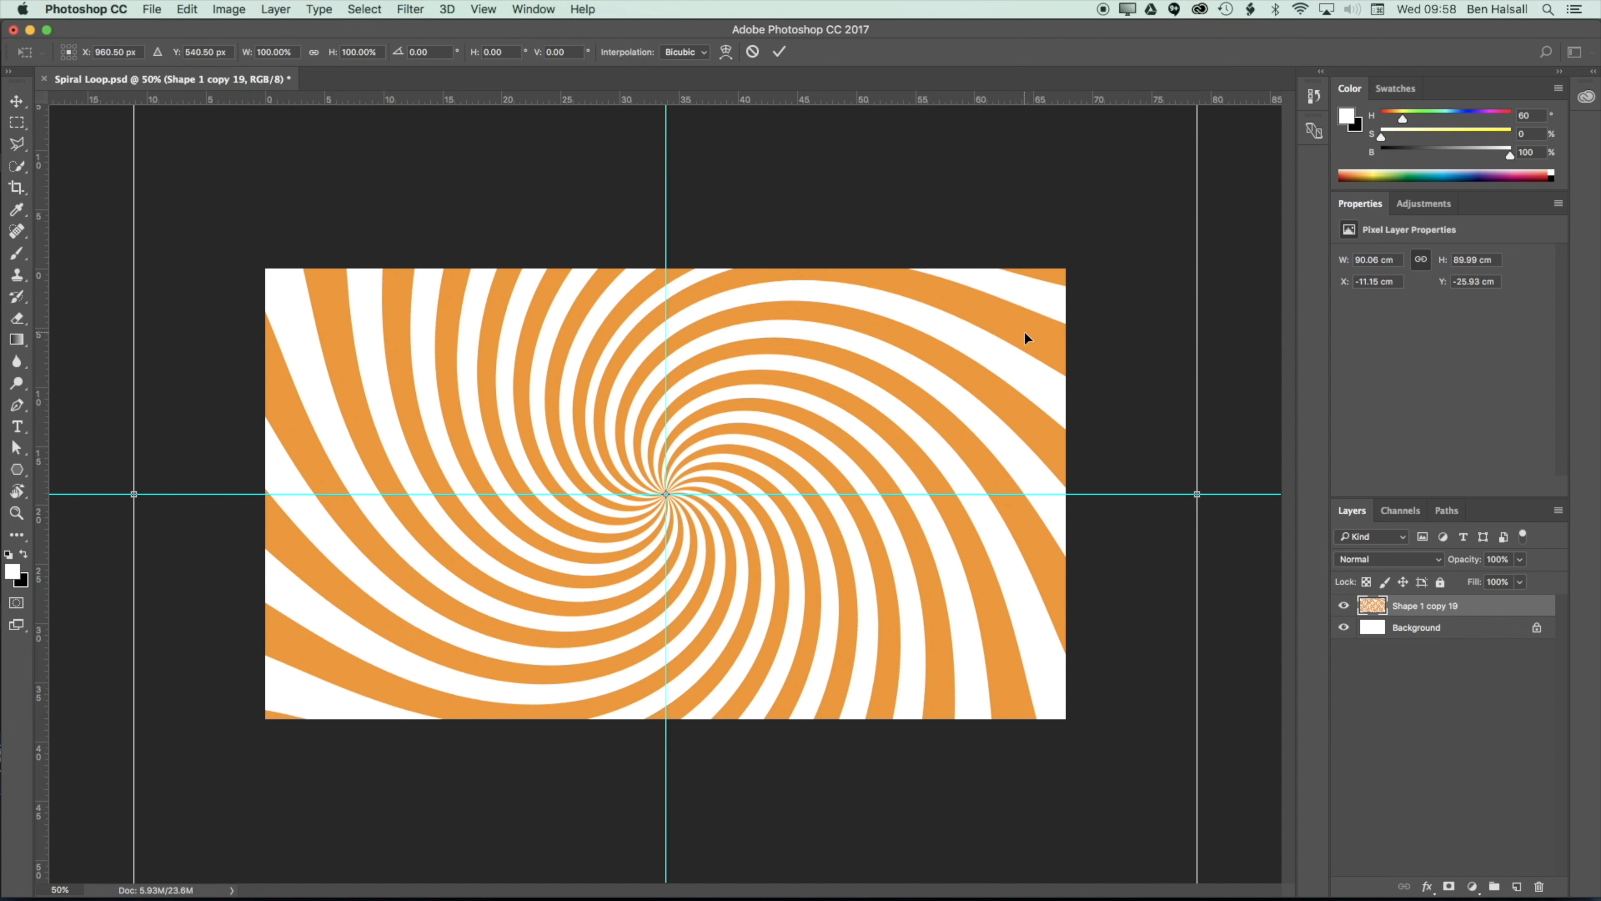
pyautogui.hotkey('ctrl', '0')
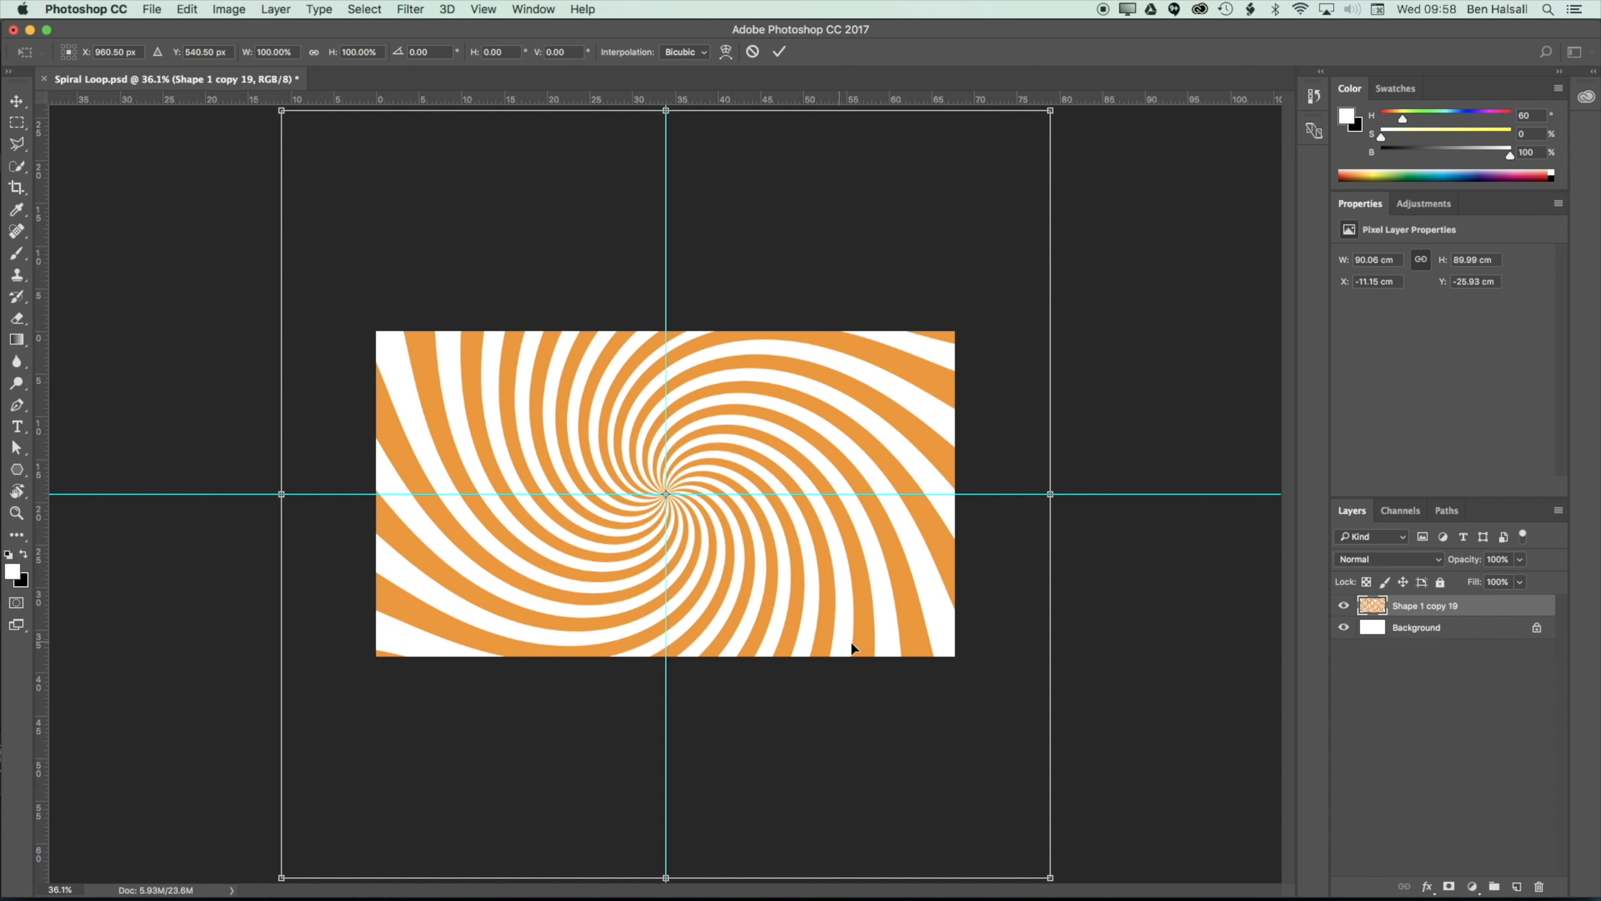
pyautogui.moveTo(1090, 517); pyautogui.dragTo(1058, 629)
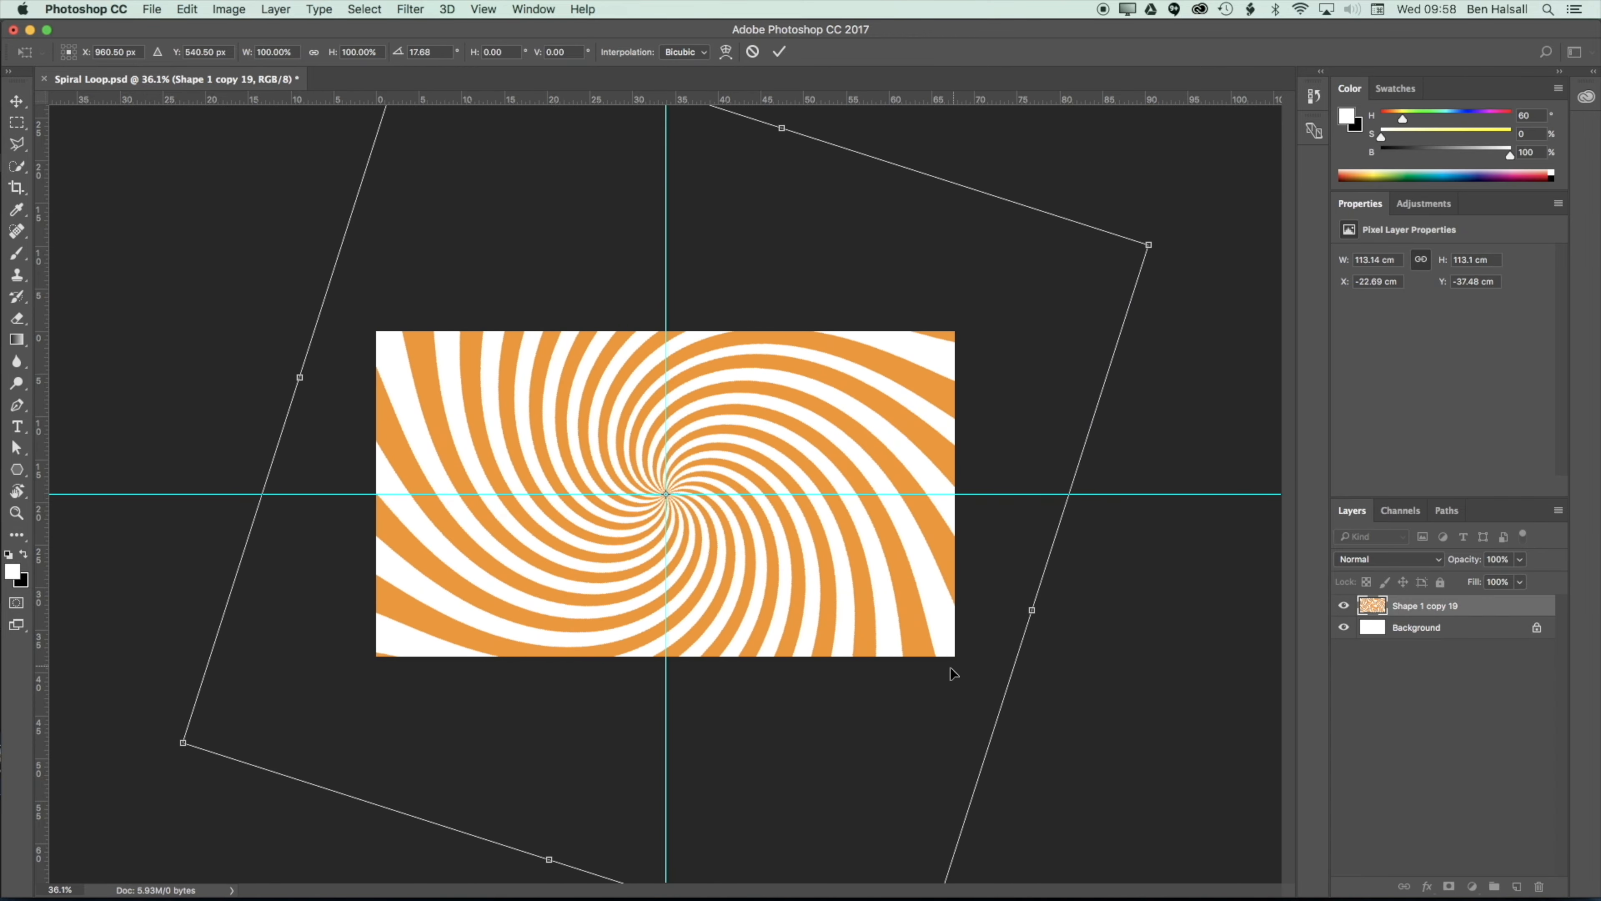
pyautogui.press('Return')
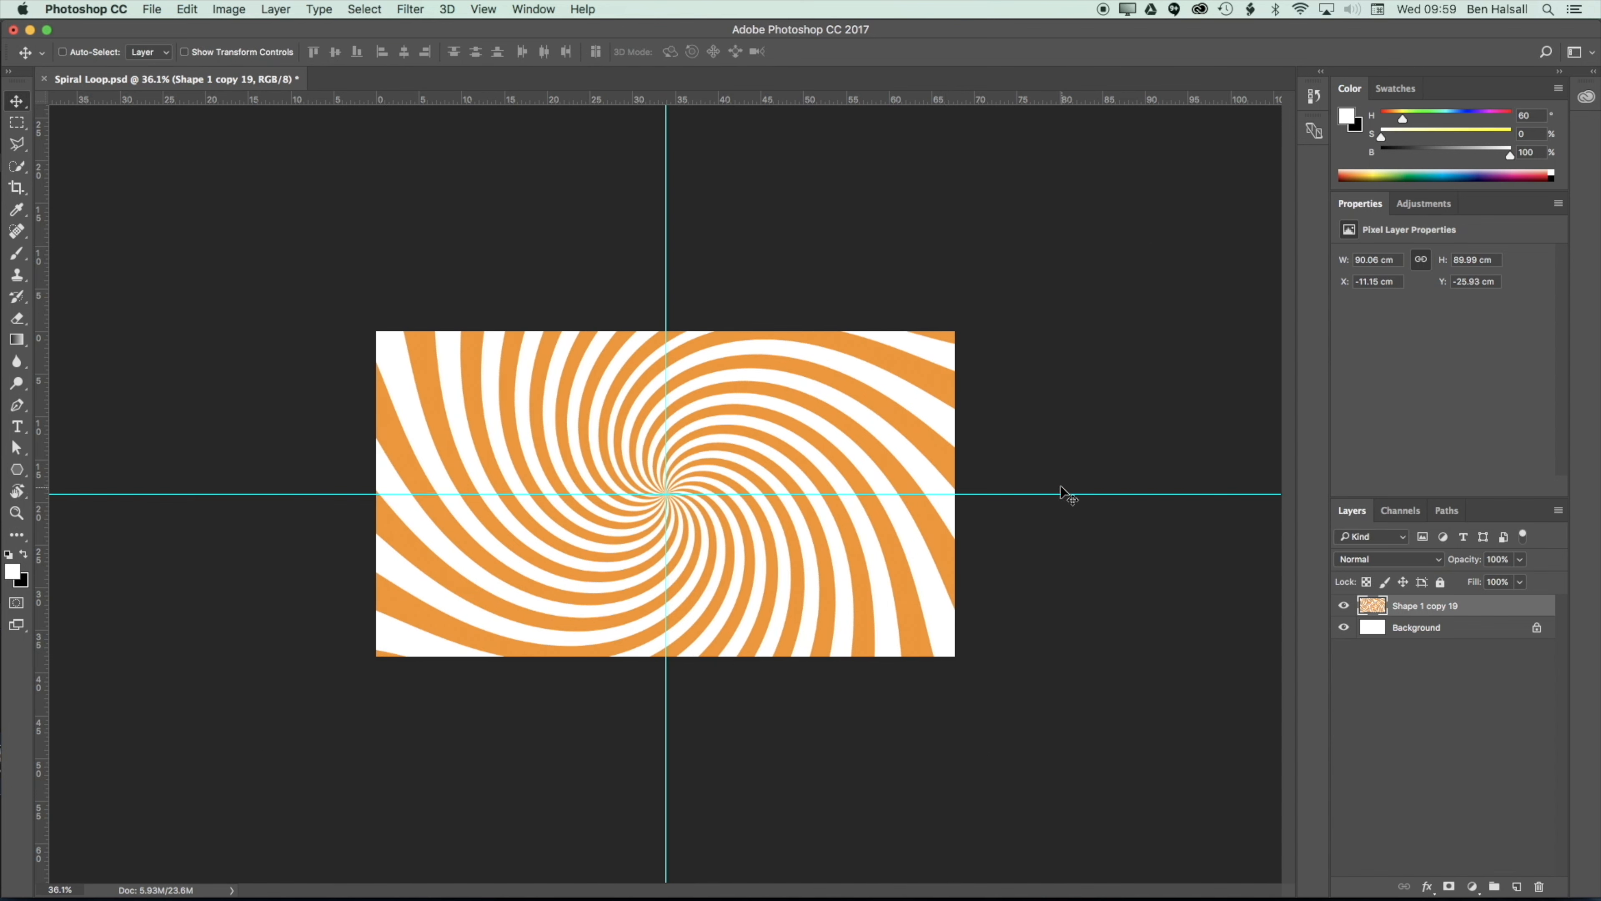
# Place horizontal guides near the canvas's upper edge and rotate the spiral layer slightly around its centre with Free Transform.
pyautogui.moveTo(968, 97); pyautogui.dragTo(1031, 359)
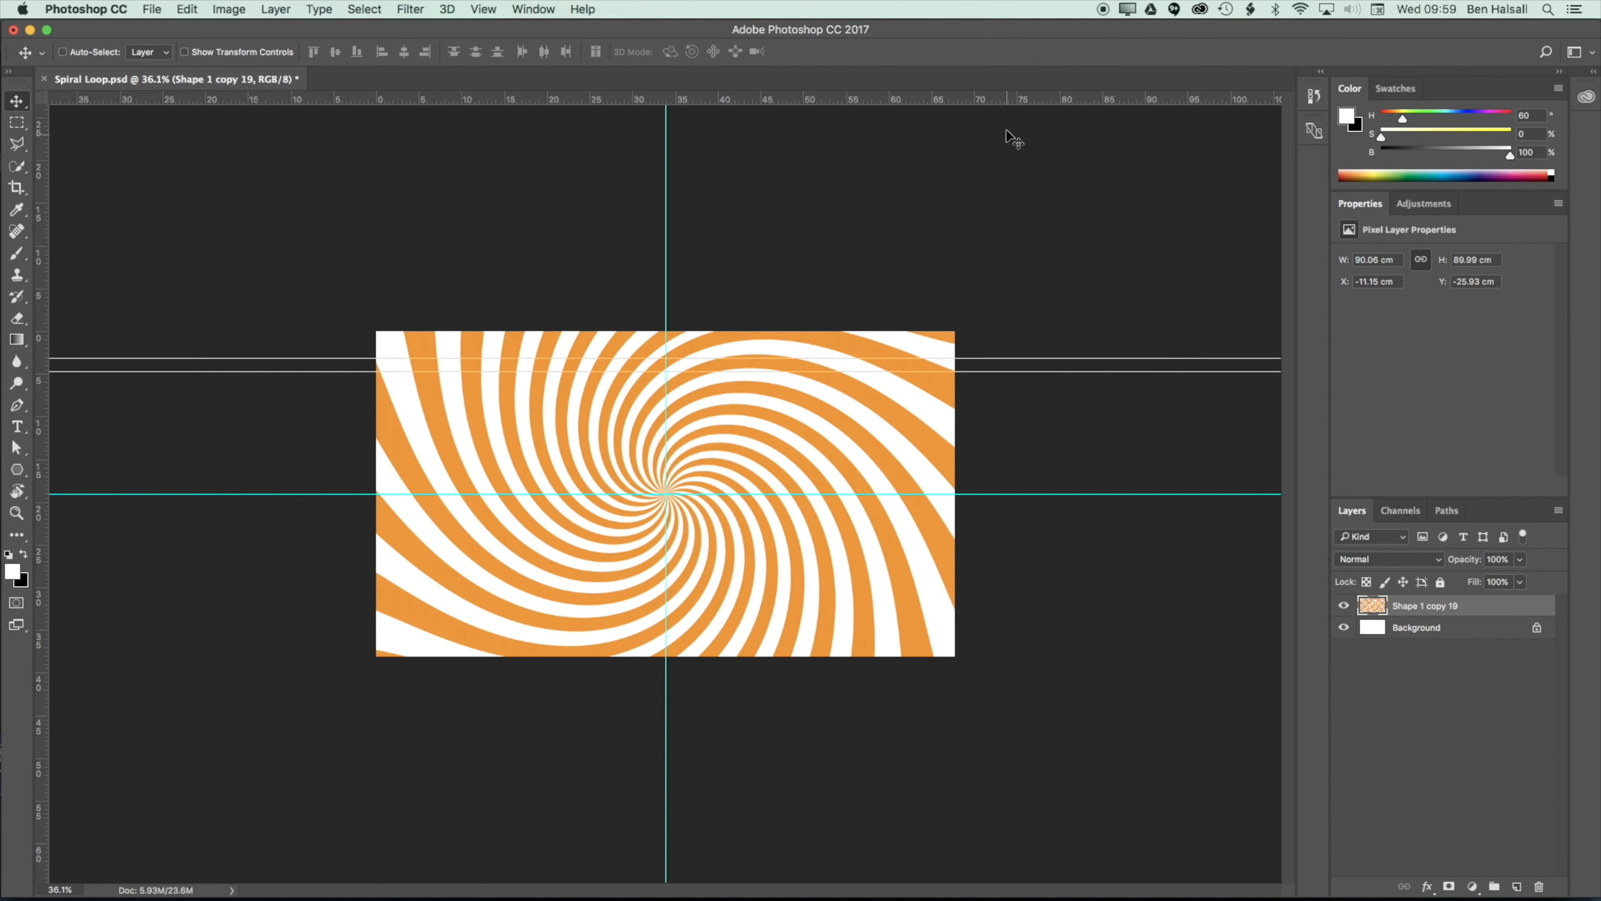
pyautogui.moveTo(1004, 99); pyautogui.dragTo(1008, 344)
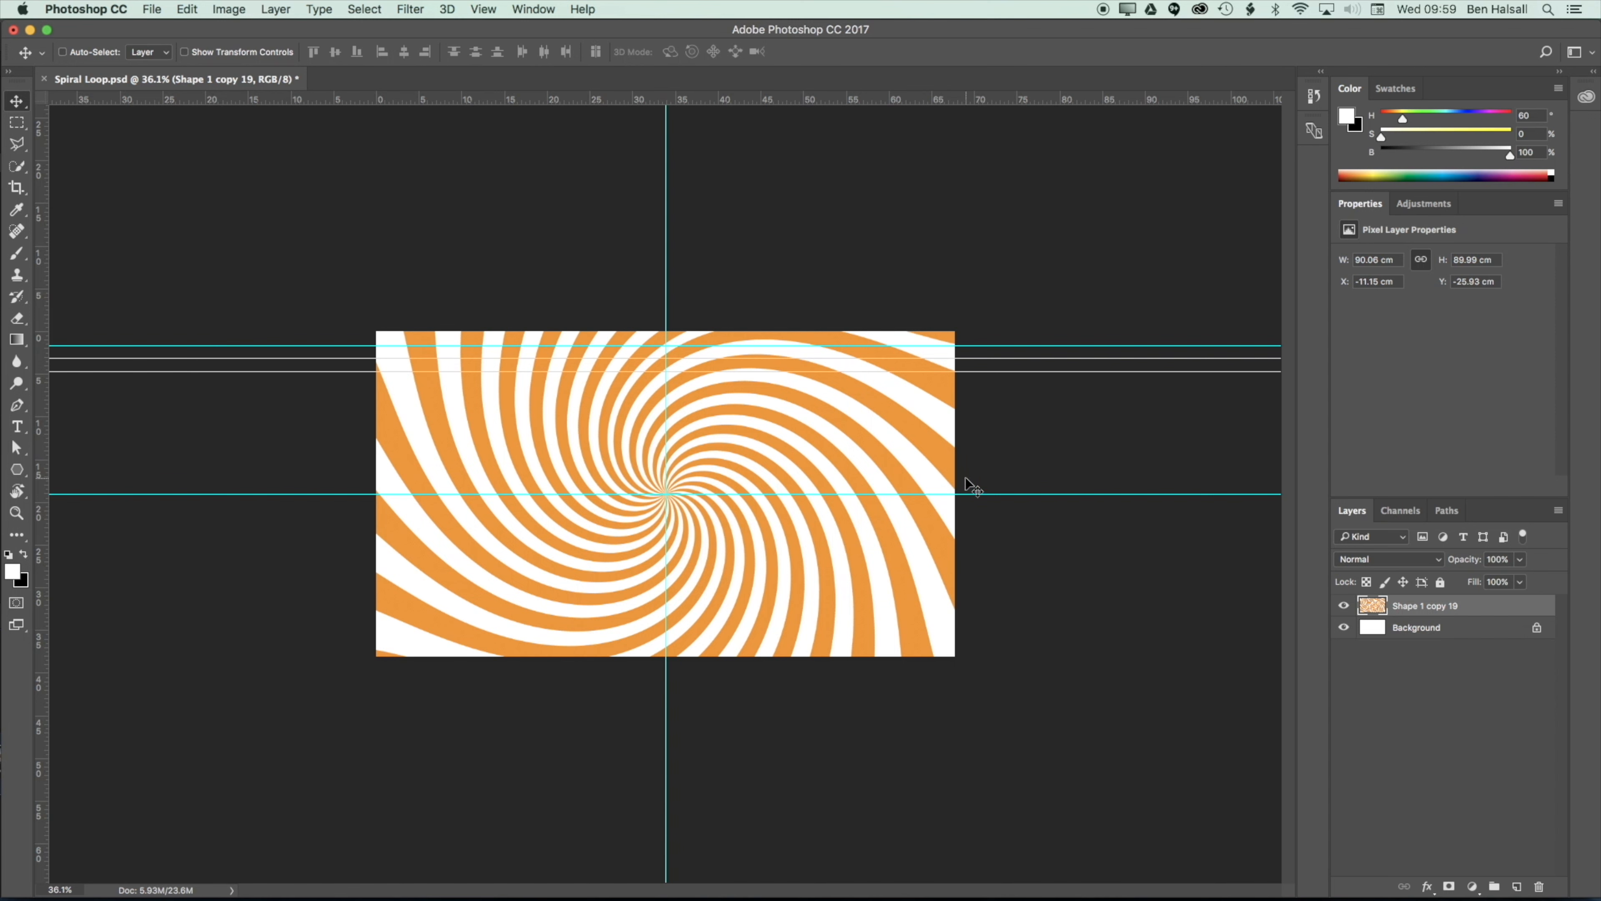
pyautogui.press('super')
pyautogui.press('super+t')
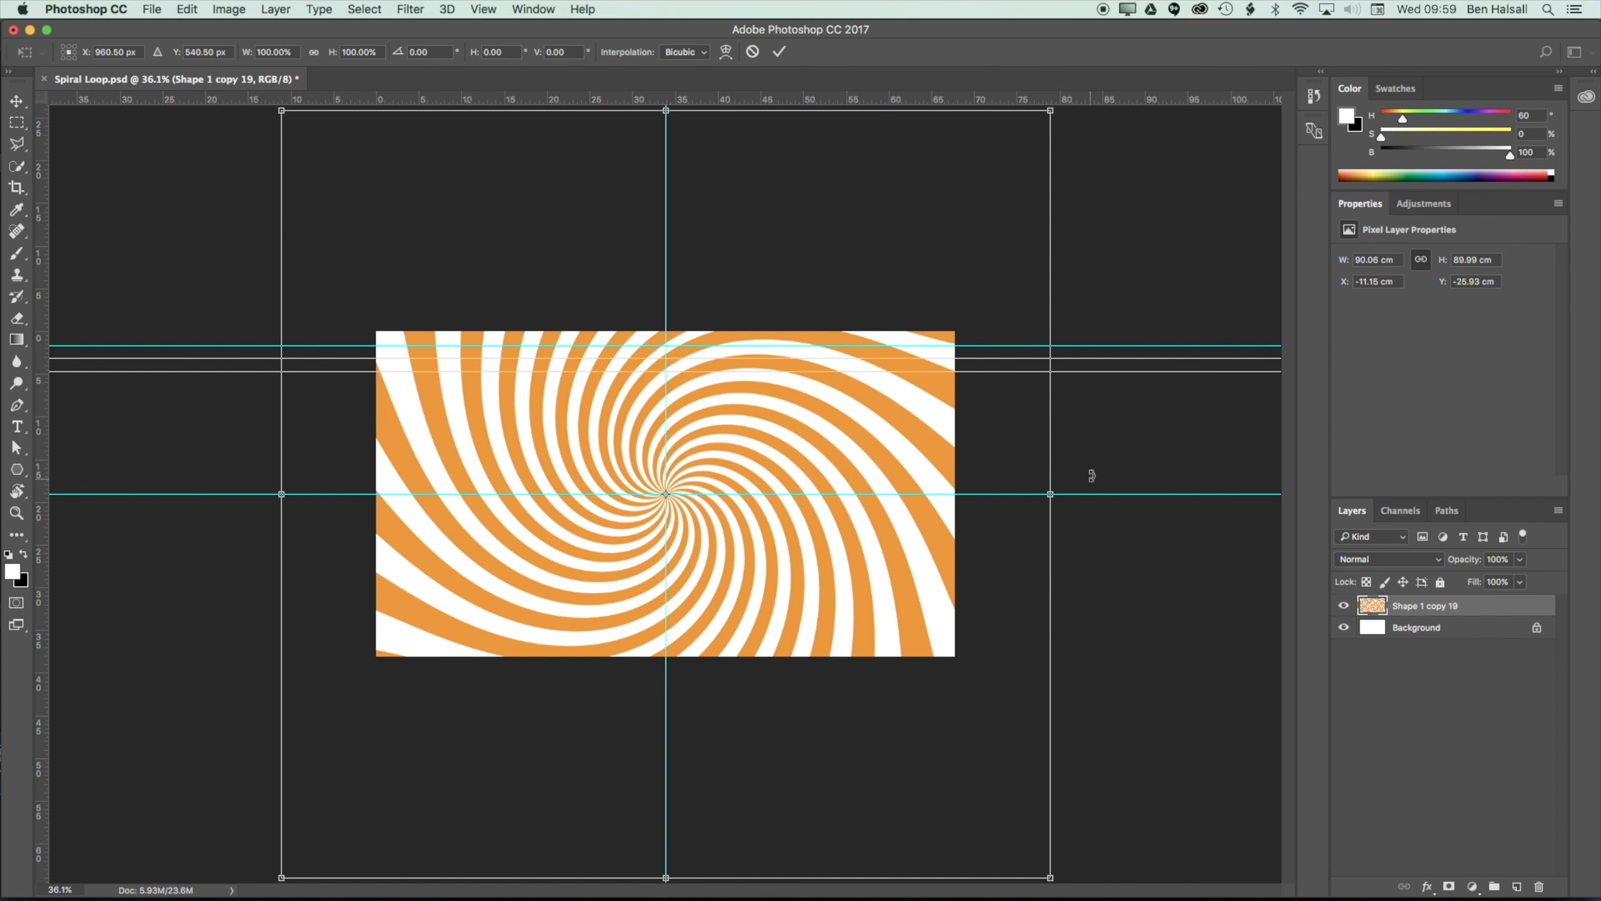
pyautogui.moveTo(1092, 475); pyautogui.dragTo(1101, 453)
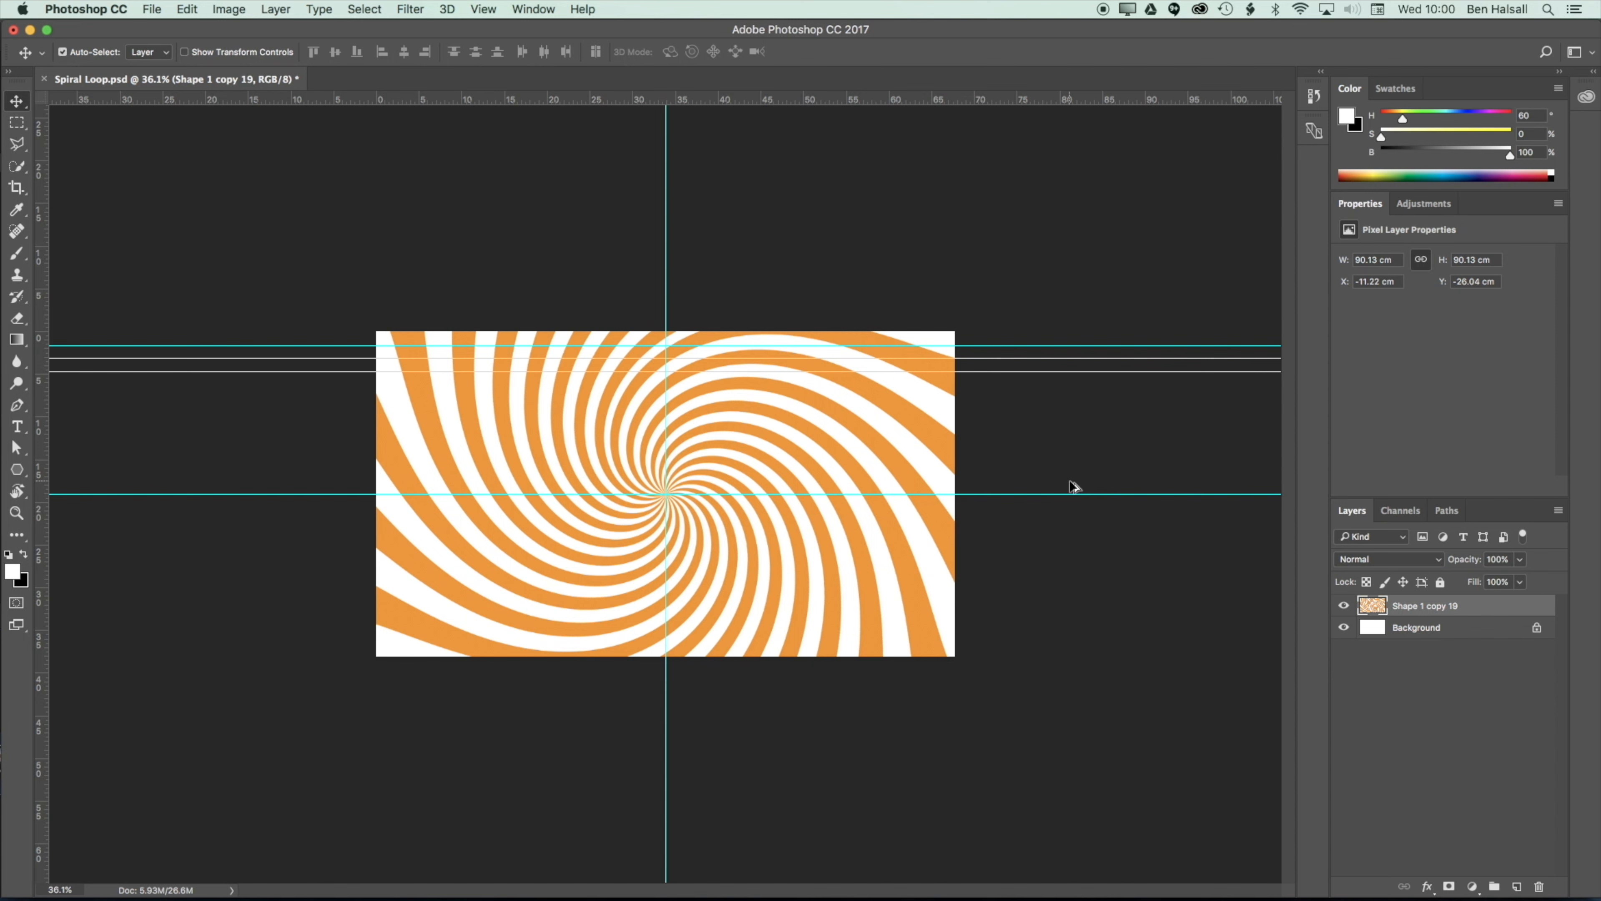
# Repeat the small rotation on duplicated spiral layers to create five progressively rotated copies.
pyautogui.press('super+alt+shift+t')
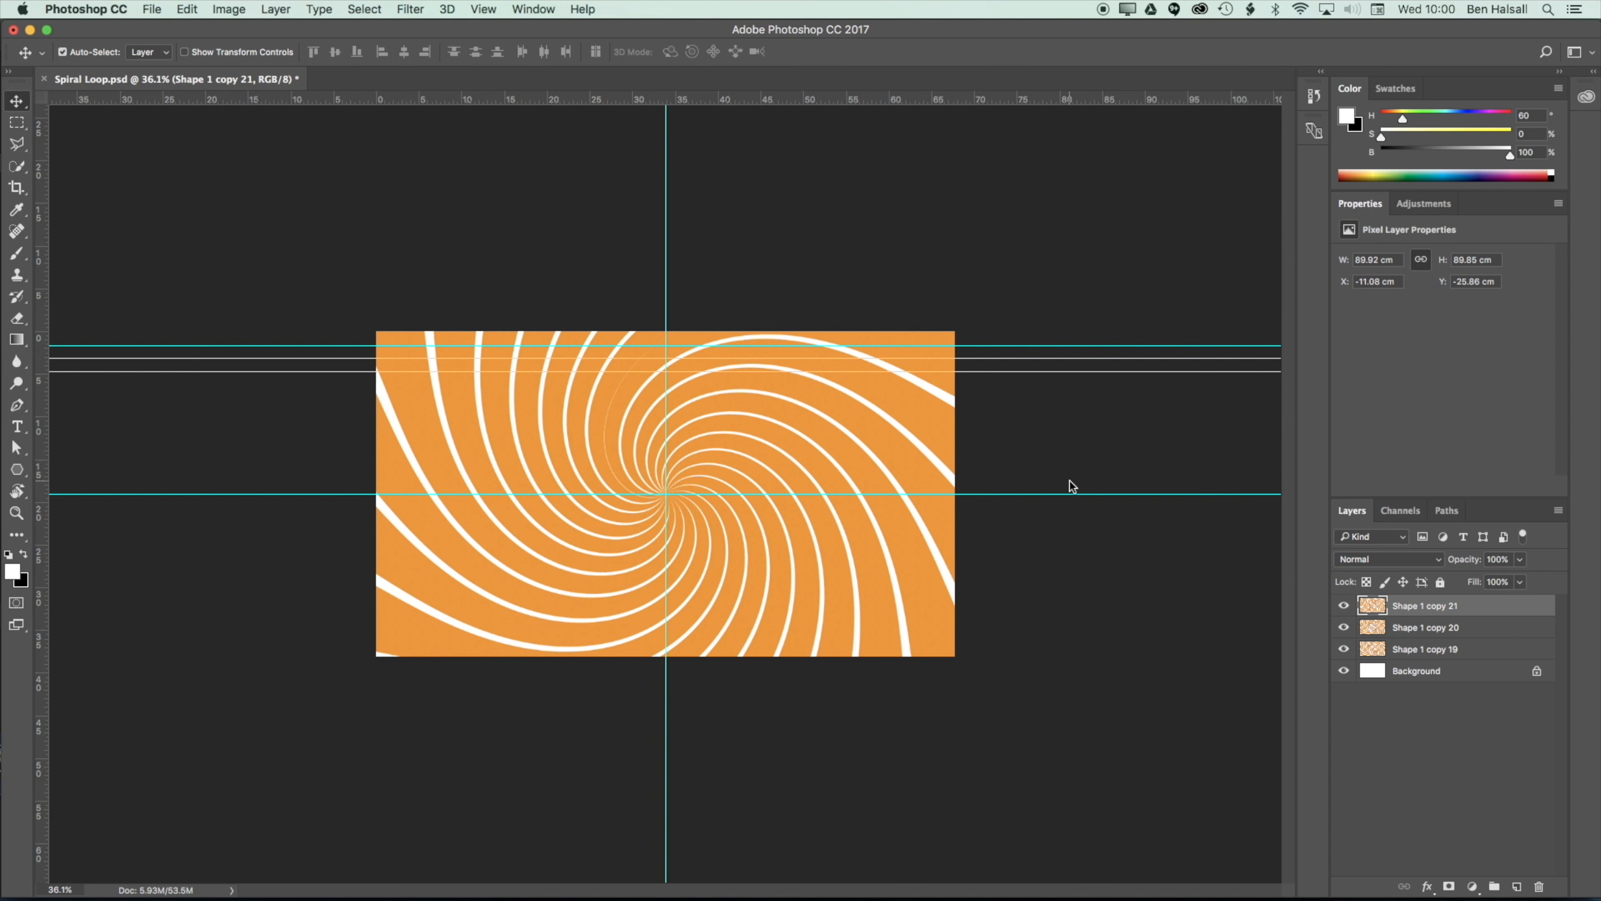
pyautogui.press('super+alt+shift+t')
pyautogui.press('super+alt+shift+t')
pyautogui.press('super+alt+shift+t')
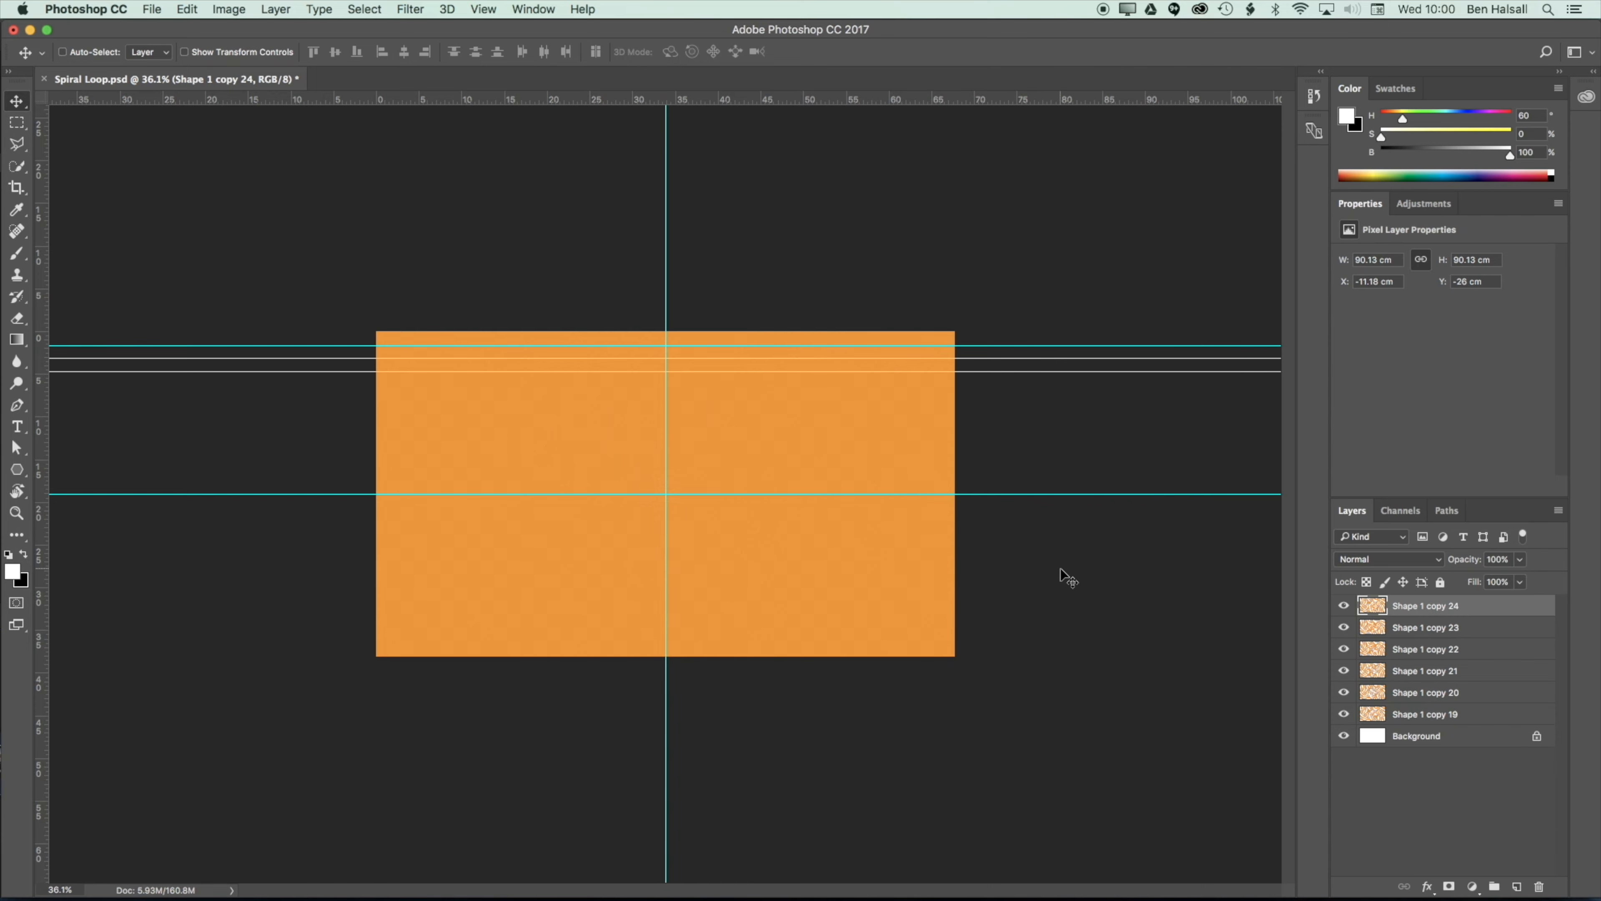
# Hide the duplicate spirals and compare Shape 1 copy 19, copy 20 and copy 21 by toggling their visibility.
pyautogui.click(1344, 605)
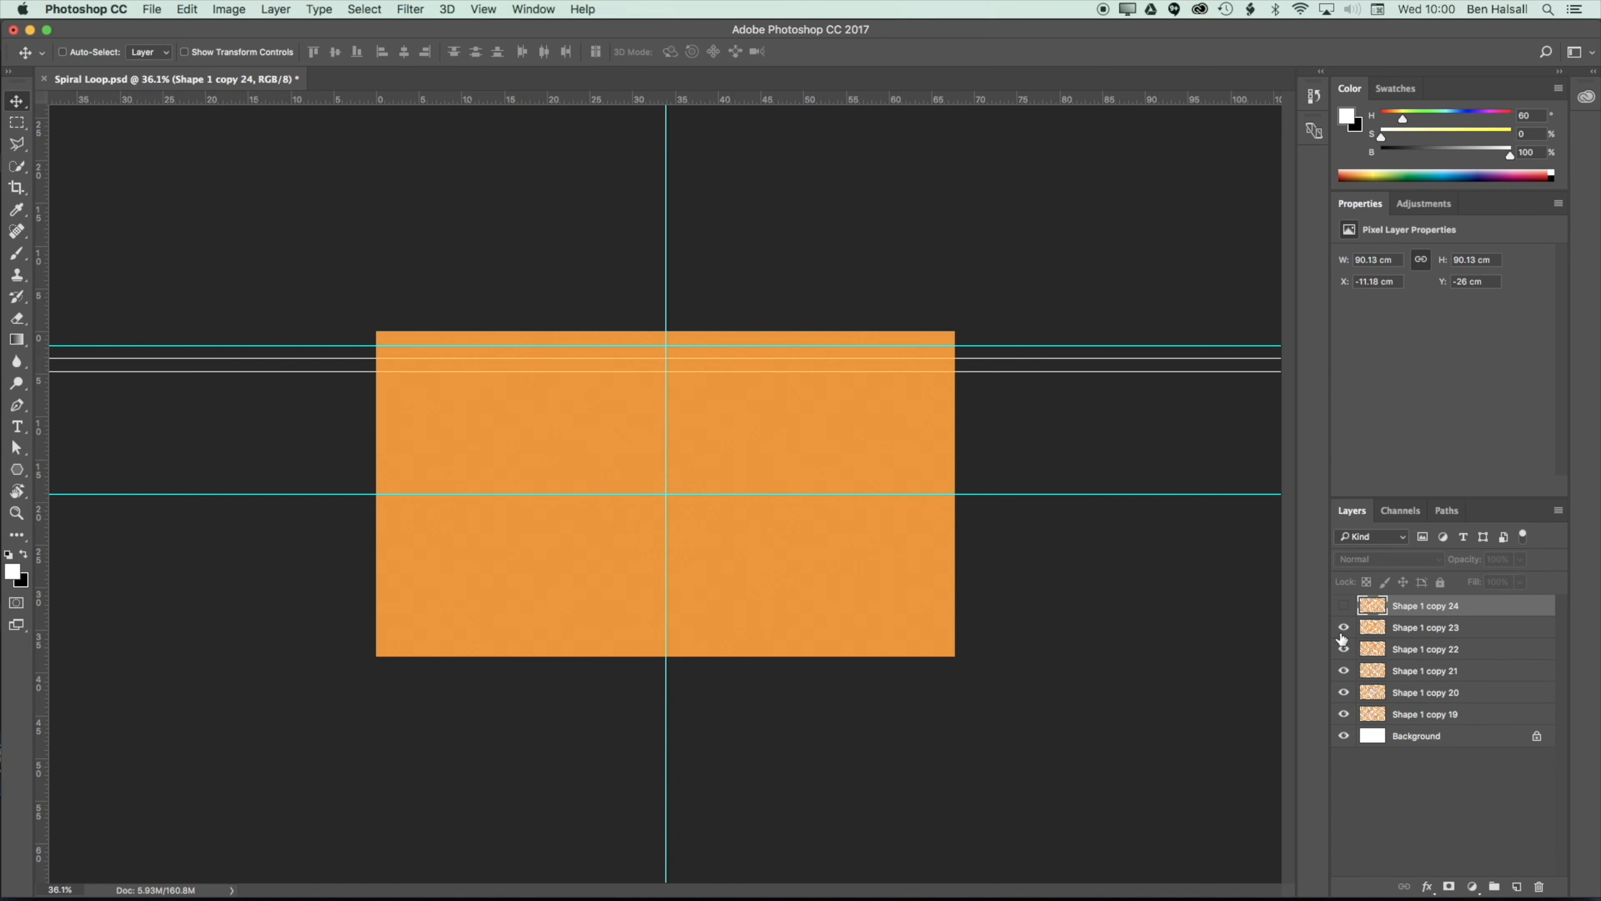
pyautogui.moveTo(1345, 627); pyautogui.dragTo(1345, 692)
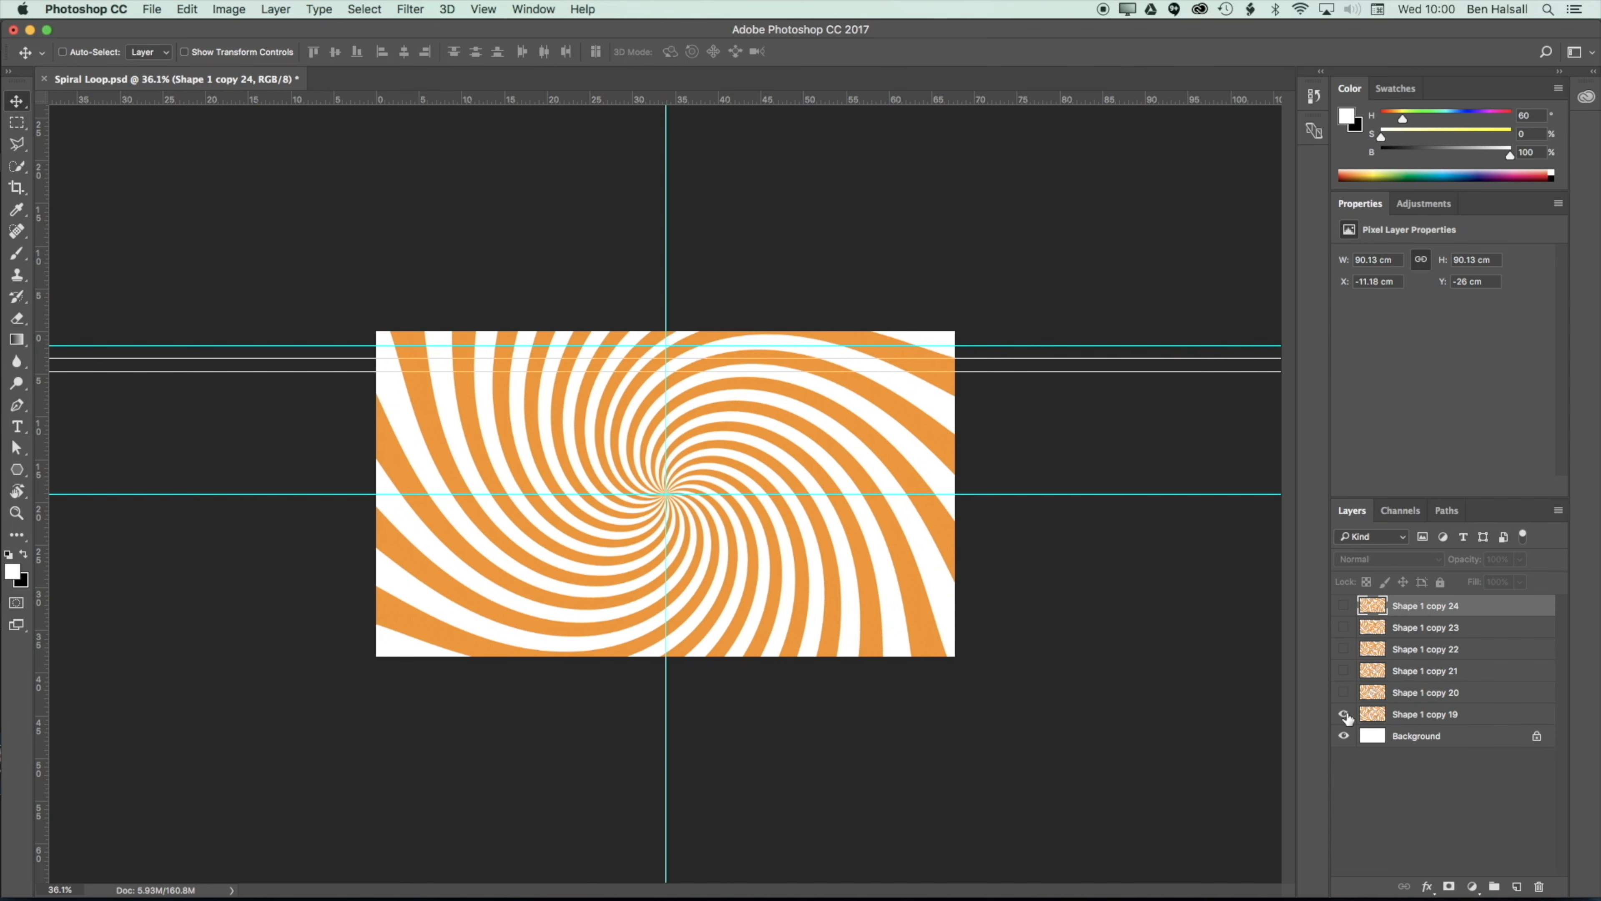
pyautogui.click(1345, 715)
pyautogui.click(1345, 707)
pyautogui.click(1345, 693)
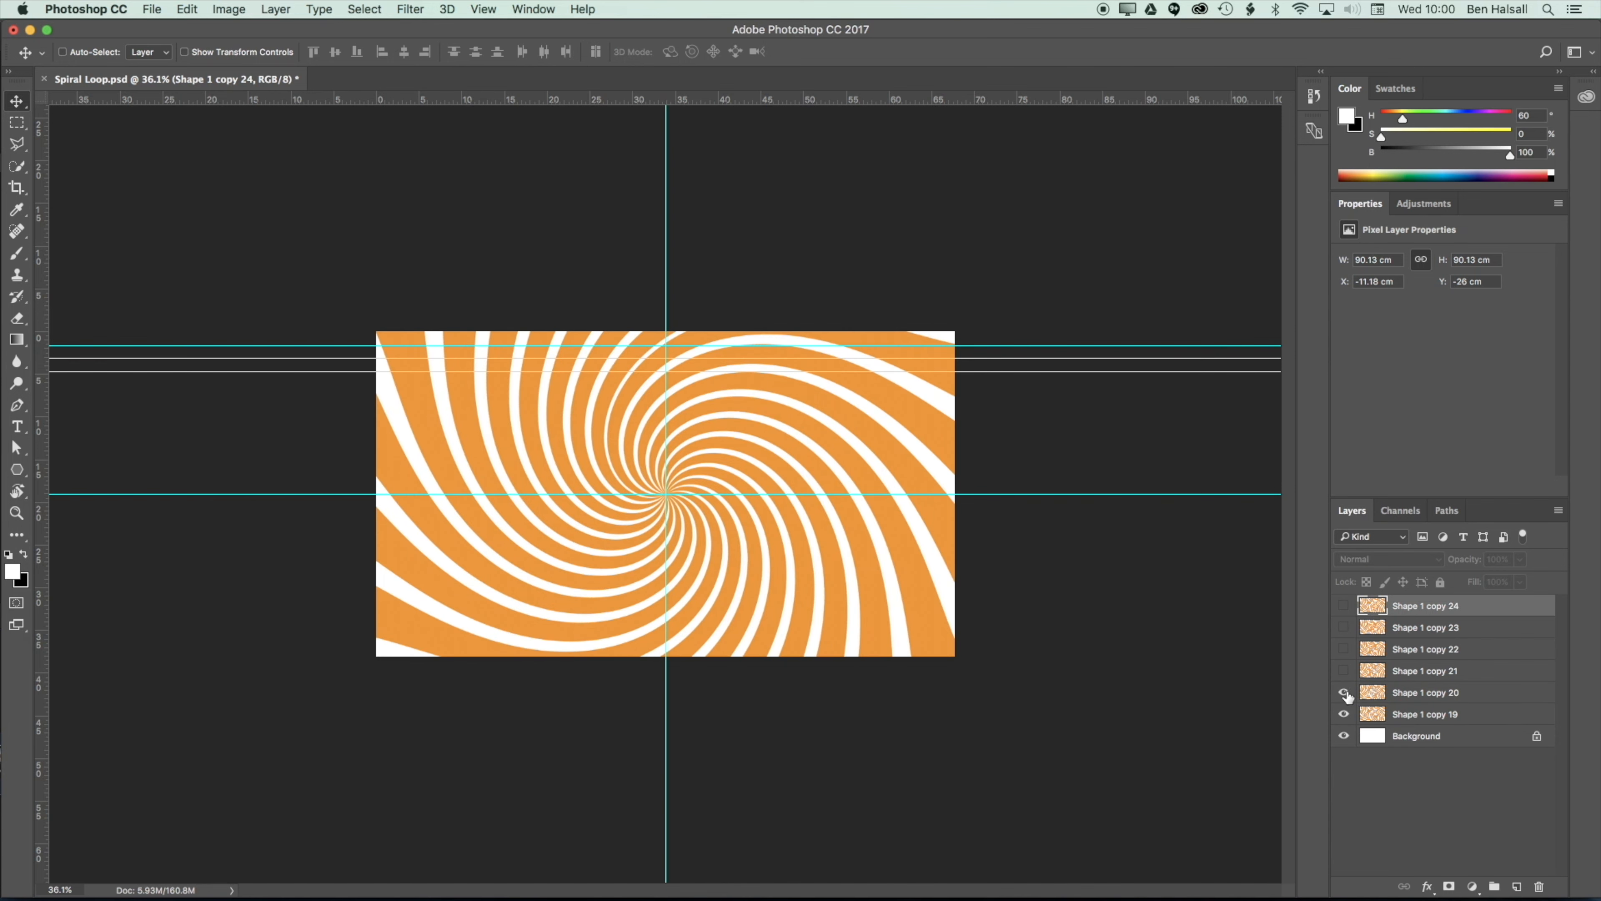
pyautogui.click(1345, 693)
pyautogui.click(1345, 693)
pyautogui.click(1345, 672)
pyautogui.click(1345, 693)
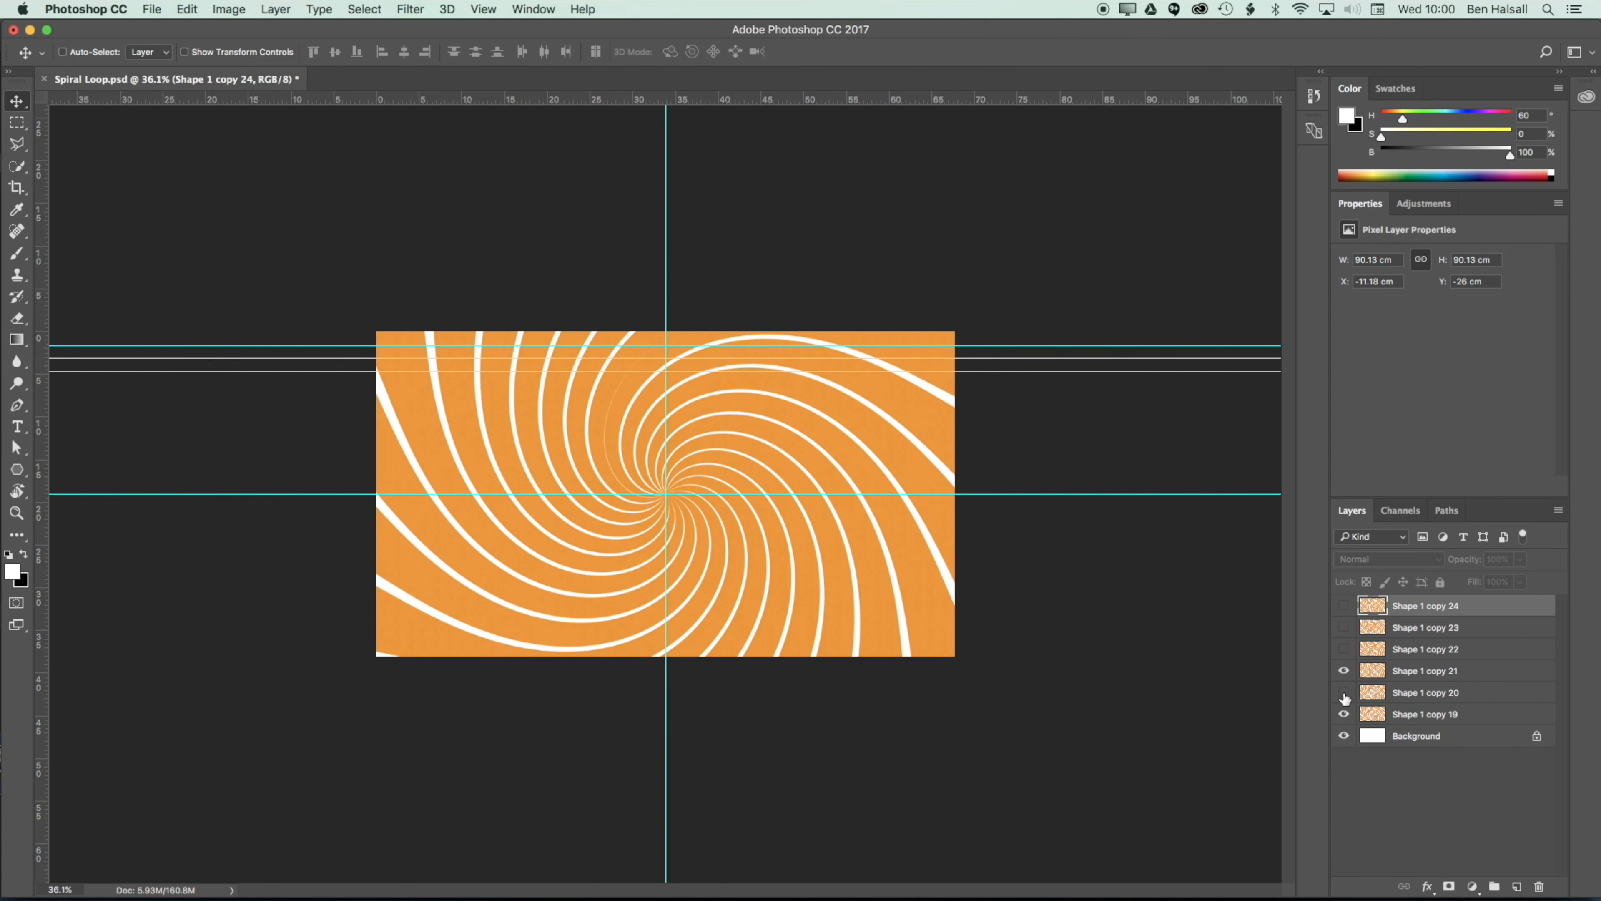
pyautogui.click(1345, 714)
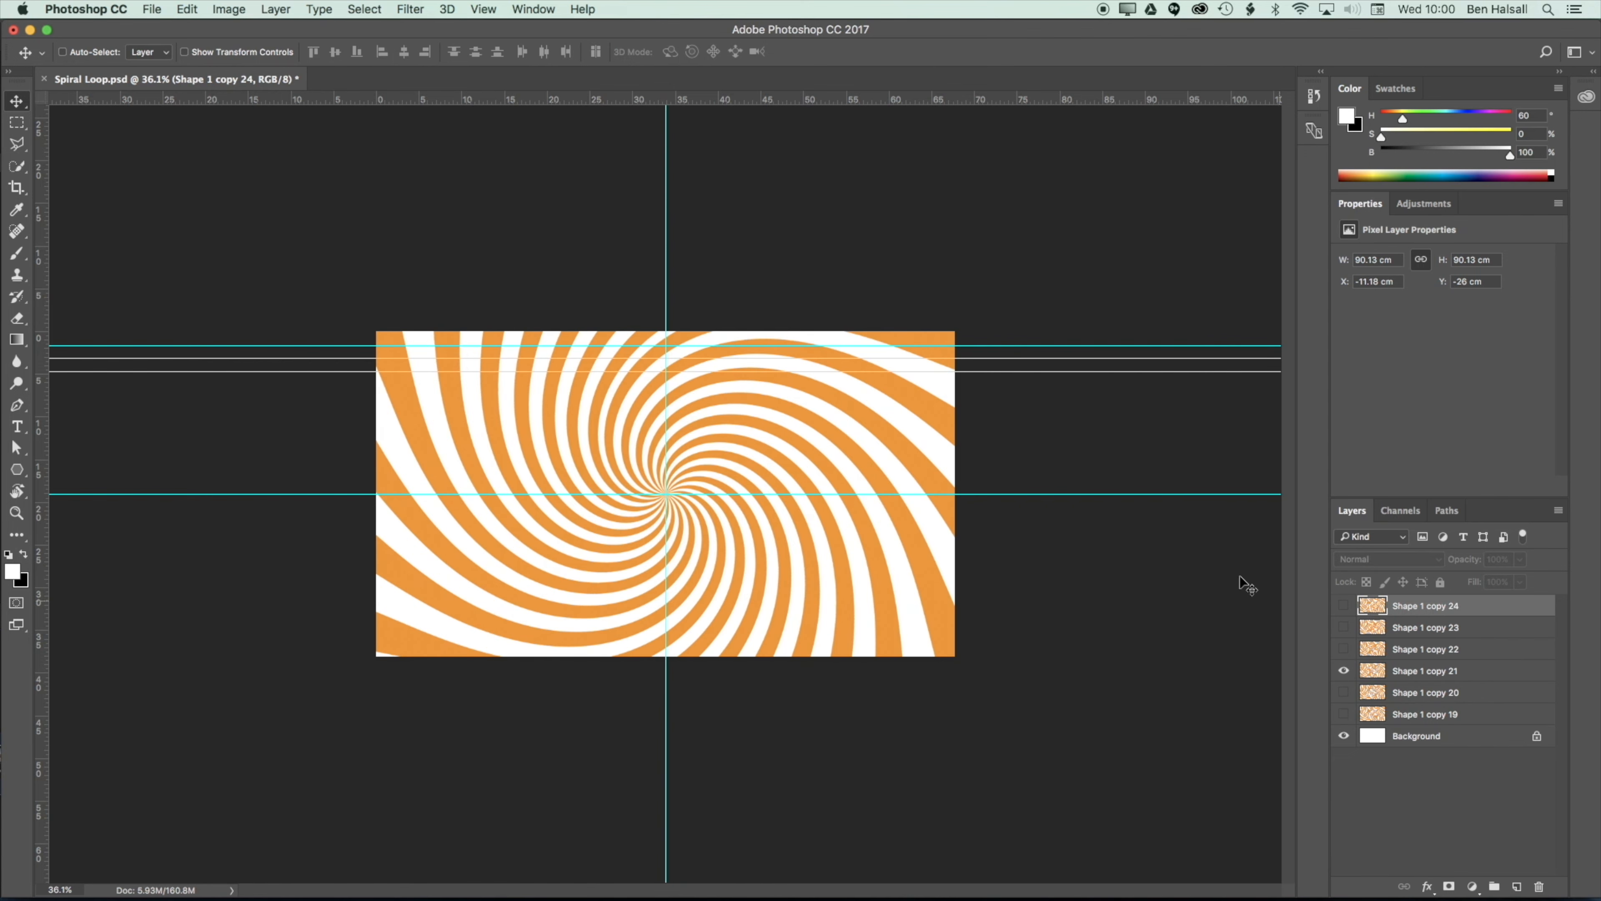
# View Shape 1 copy 22, copy 23 and copy 24 one at a time, ending with all spiral layers shown again.
pyautogui.click(1345, 672)
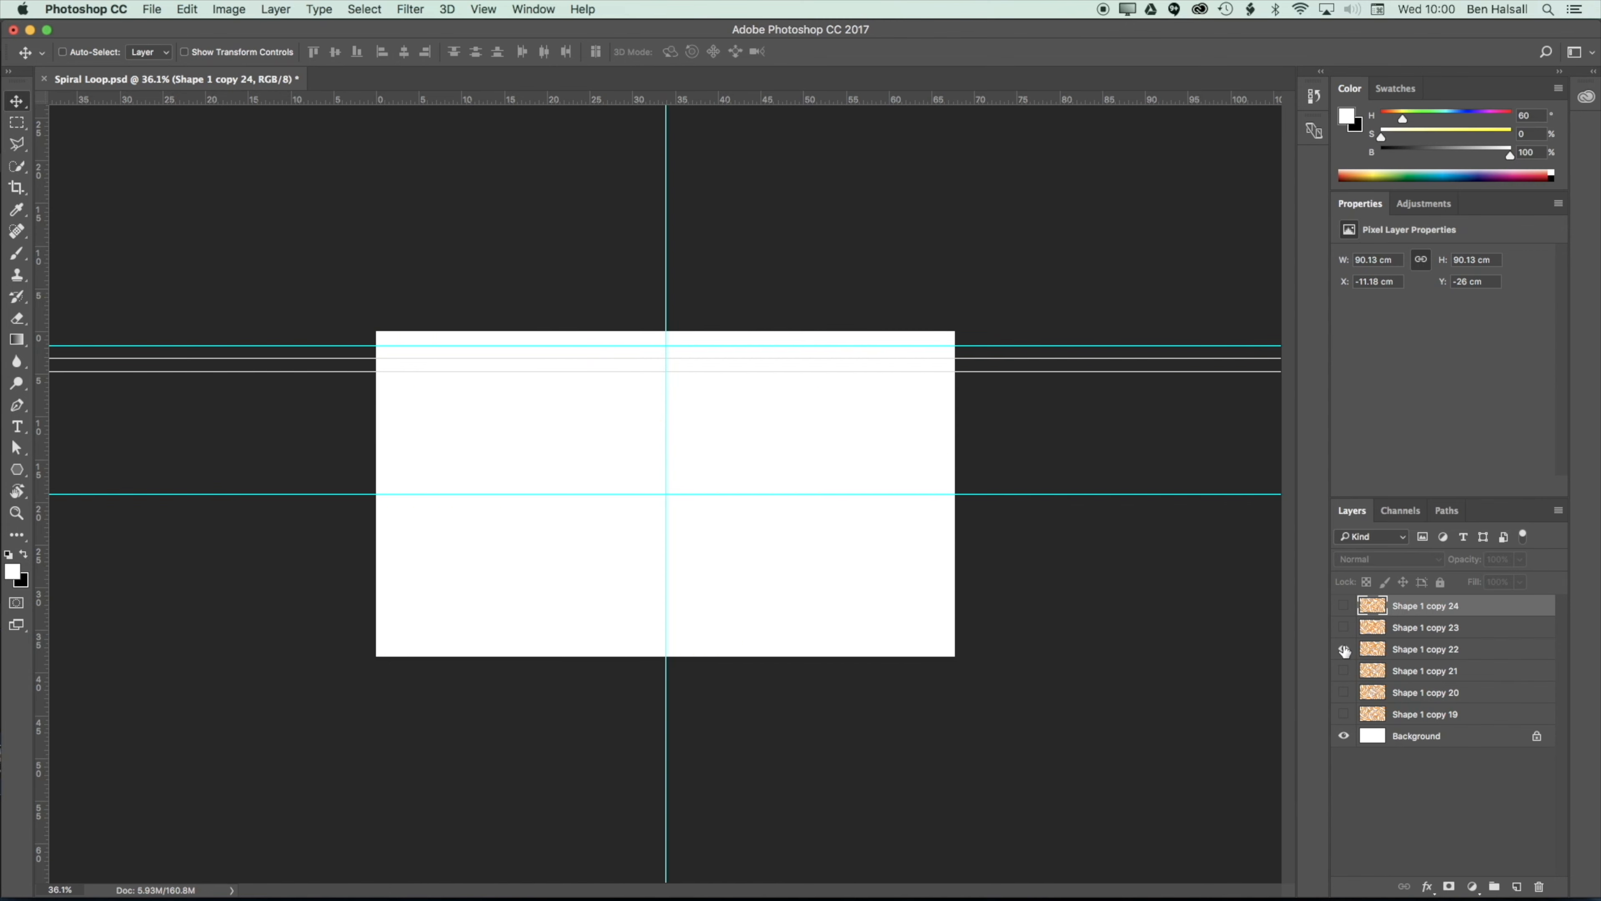
pyautogui.click(1345, 648)
pyautogui.click(1345, 649)
pyautogui.click(1344, 605)
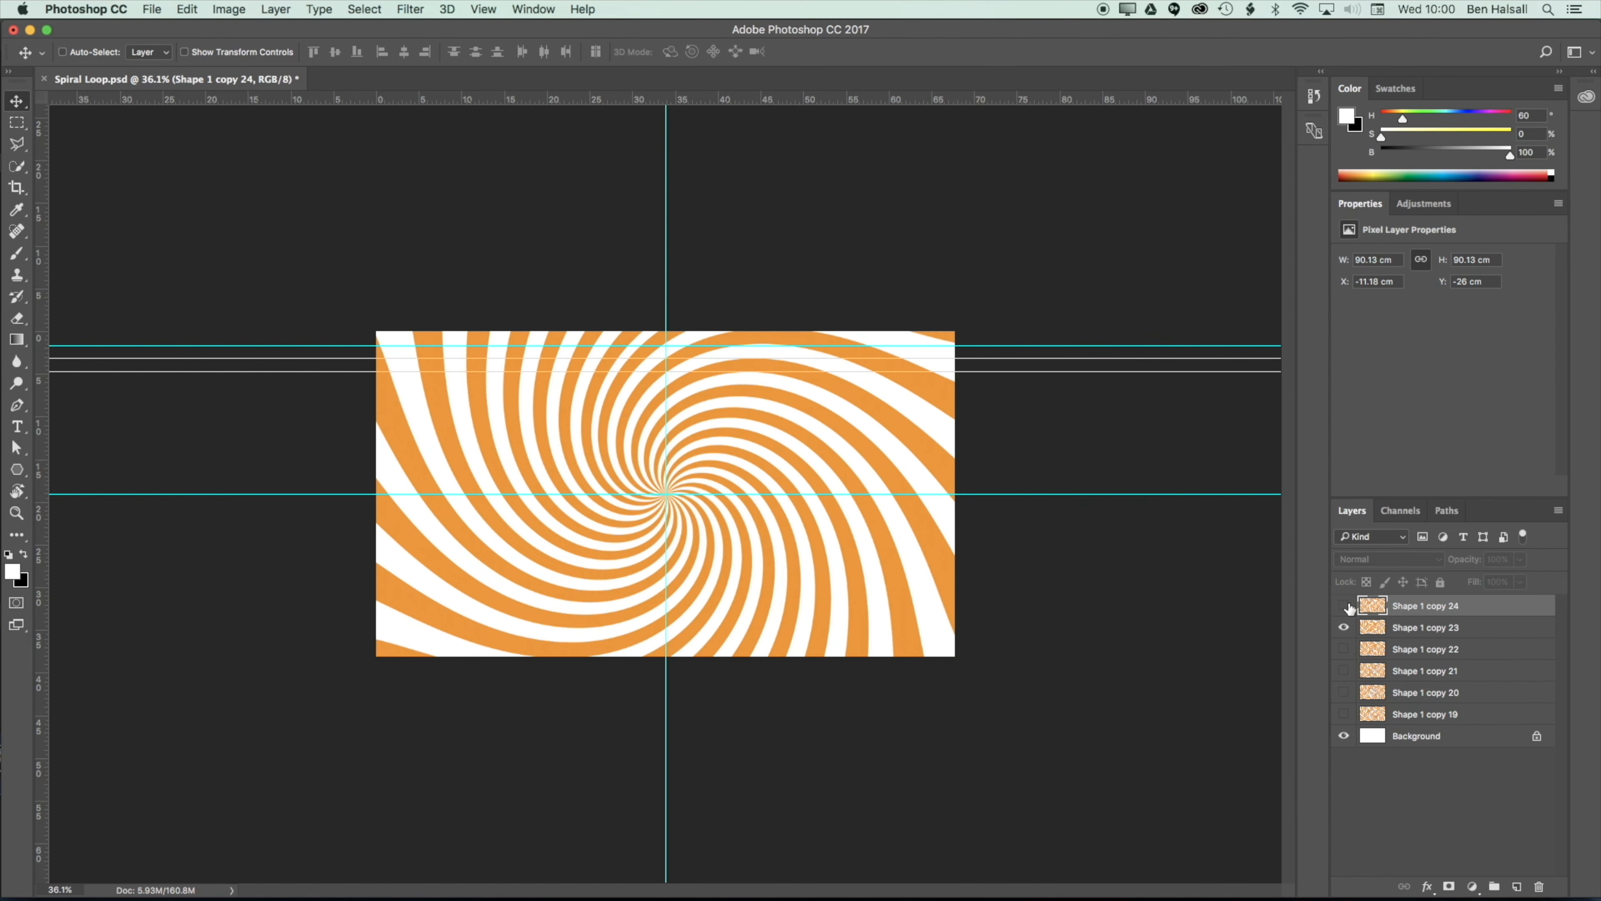
pyautogui.click(1343, 627)
pyautogui.click(1343, 628)
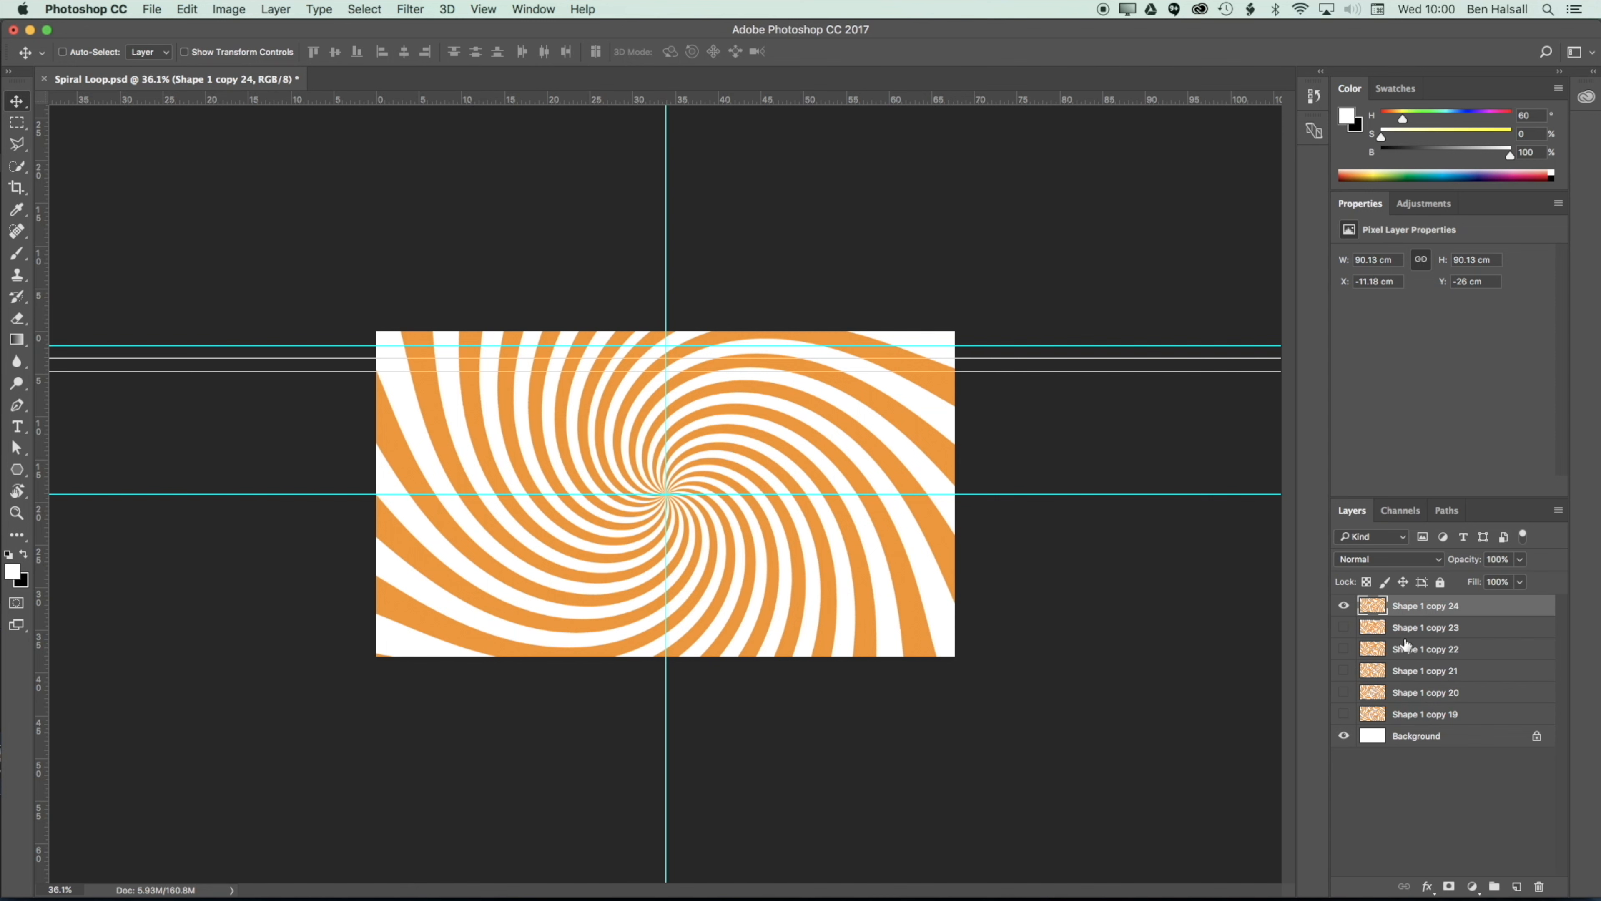
pyautogui.moveTo(1344, 627); pyautogui.dragTo(1343, 714)
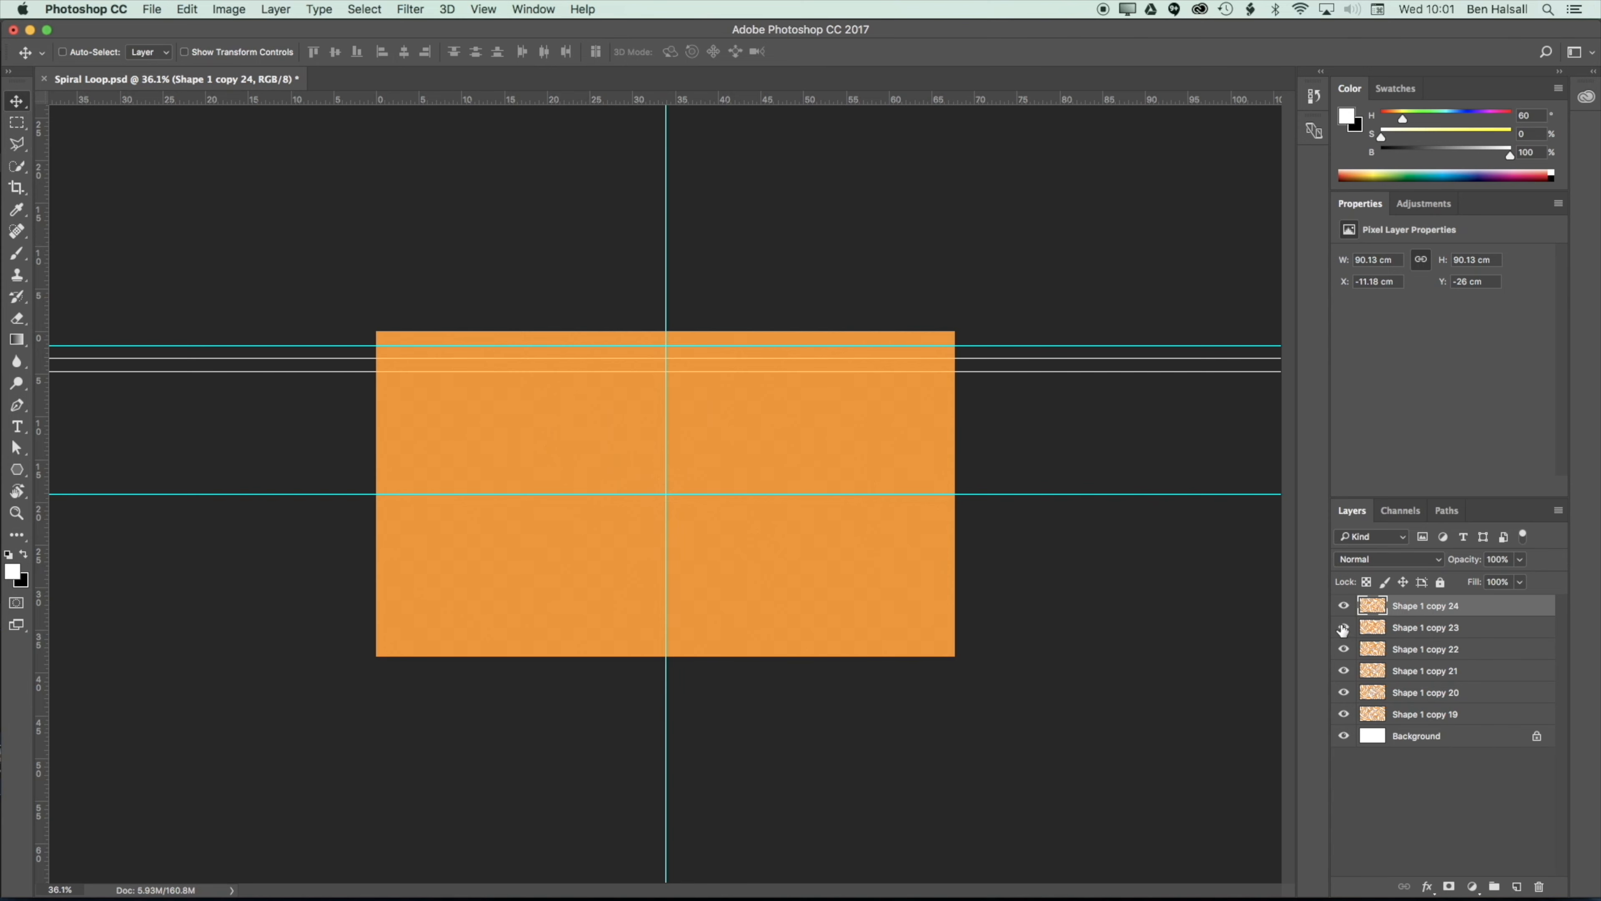
# Create a timeline for the document and convert it to a frame animation.
pyautogui.click(535, 9)
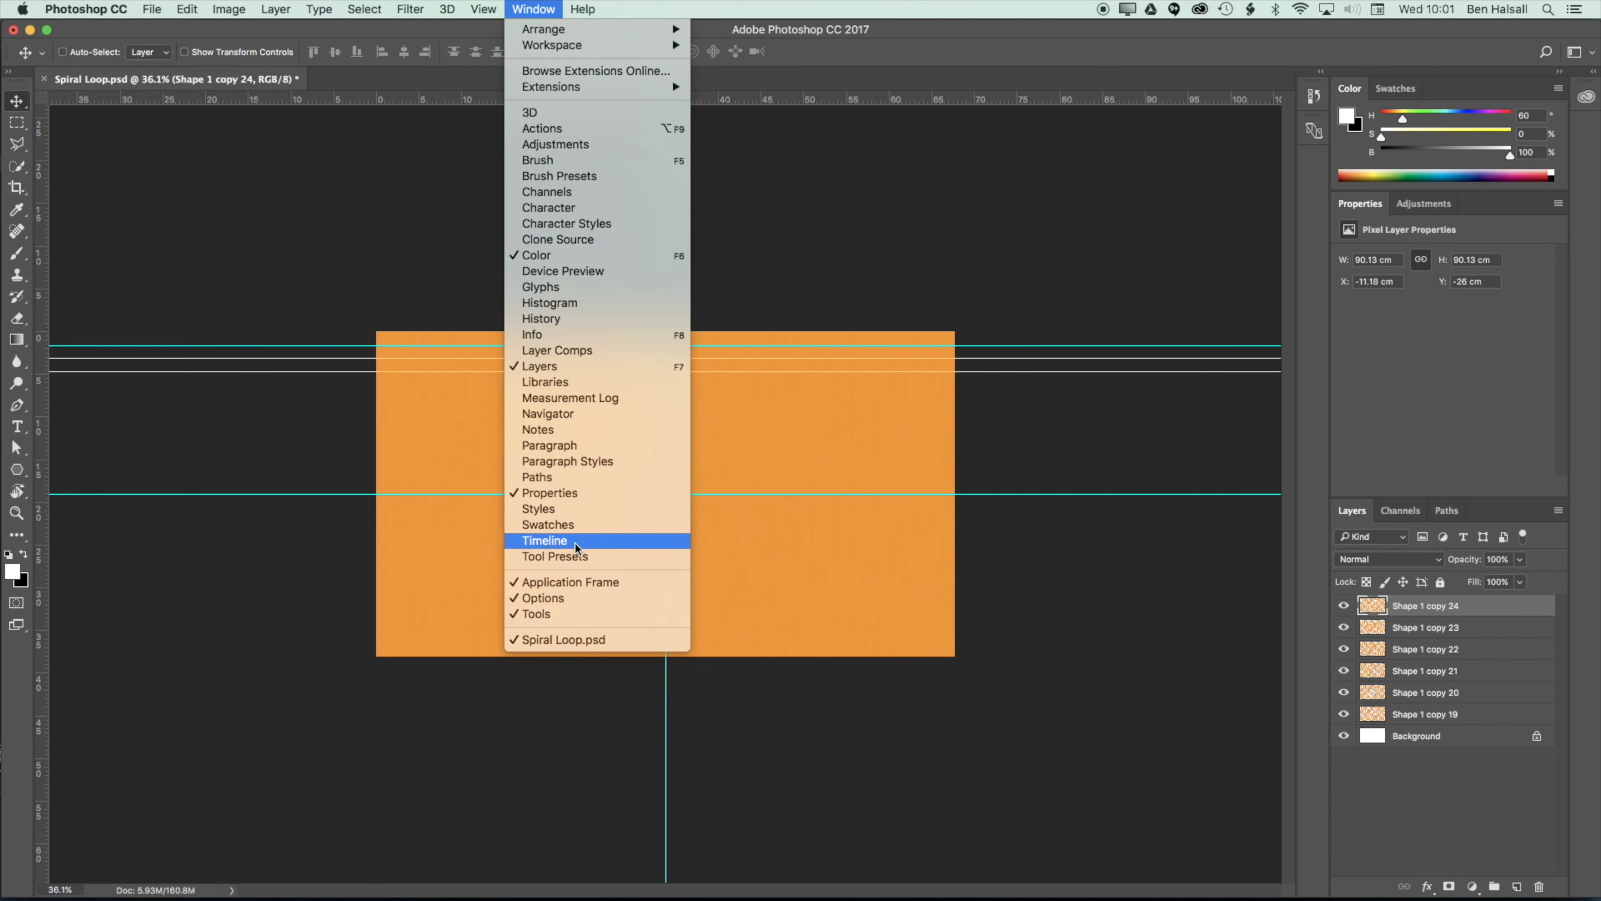
pyautogui.click(597, 543)
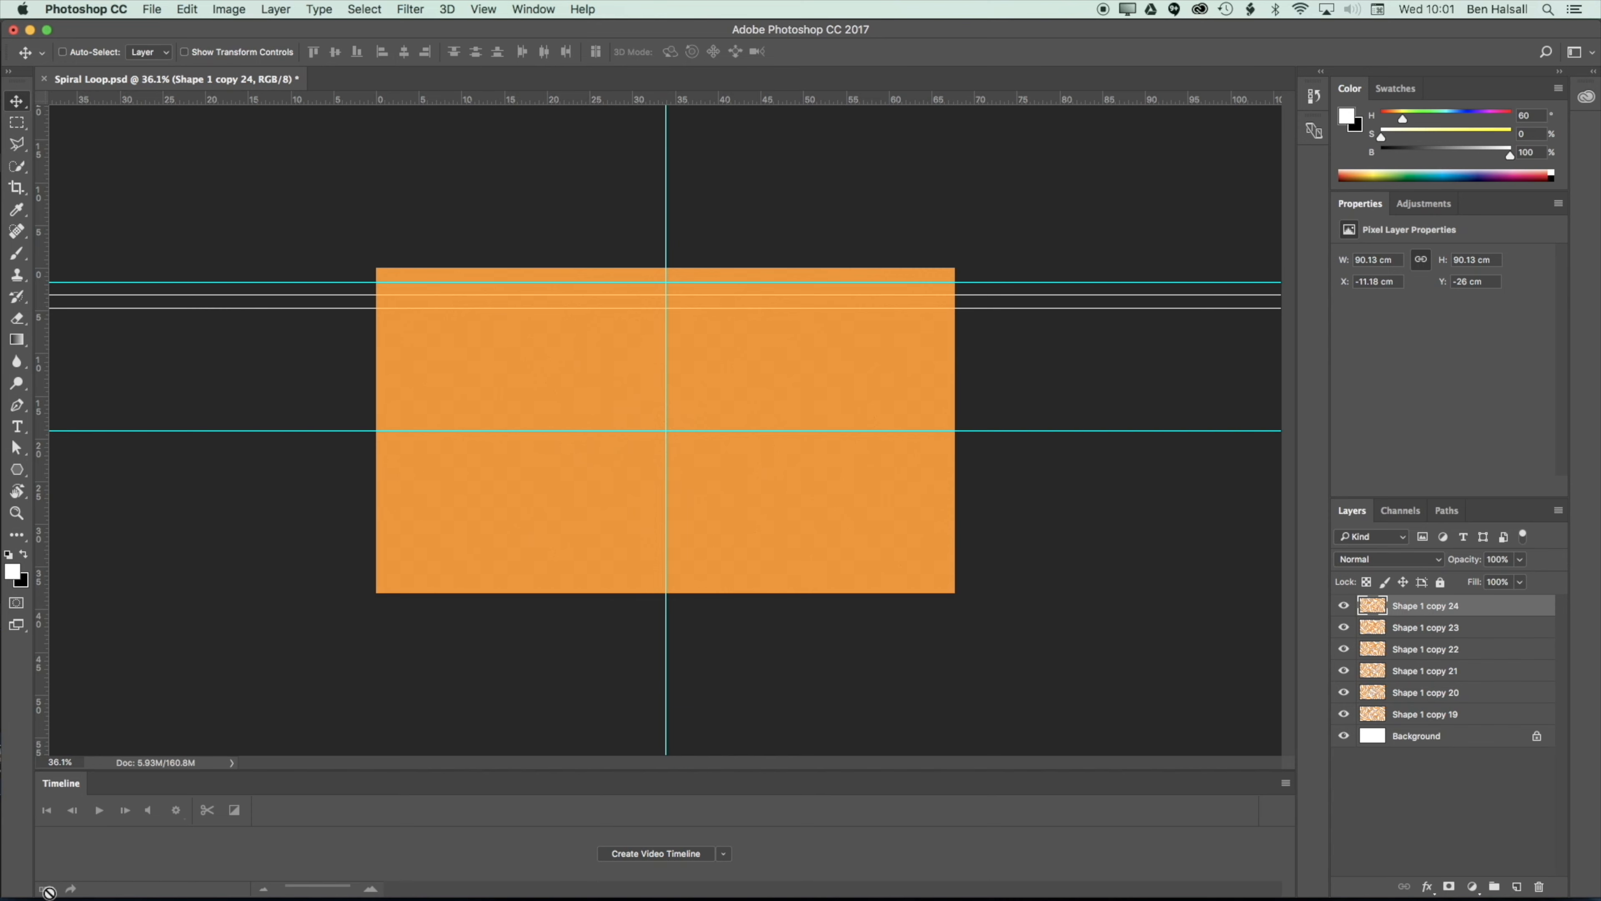
pyautogui.click(649, 855)
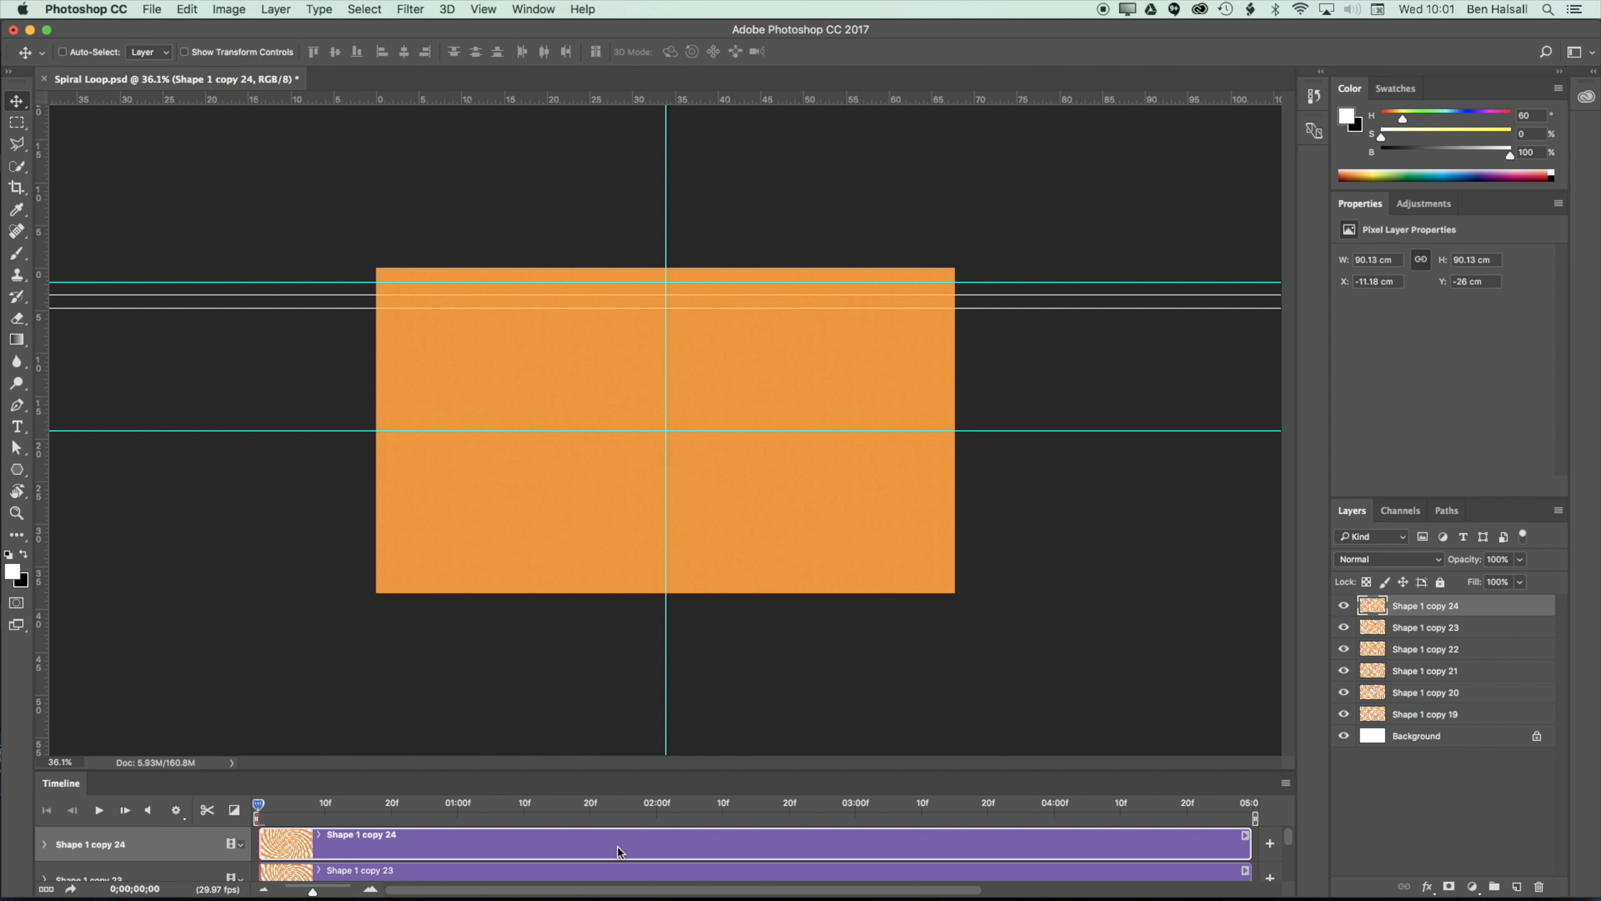
pyautogui.click(45, 889)
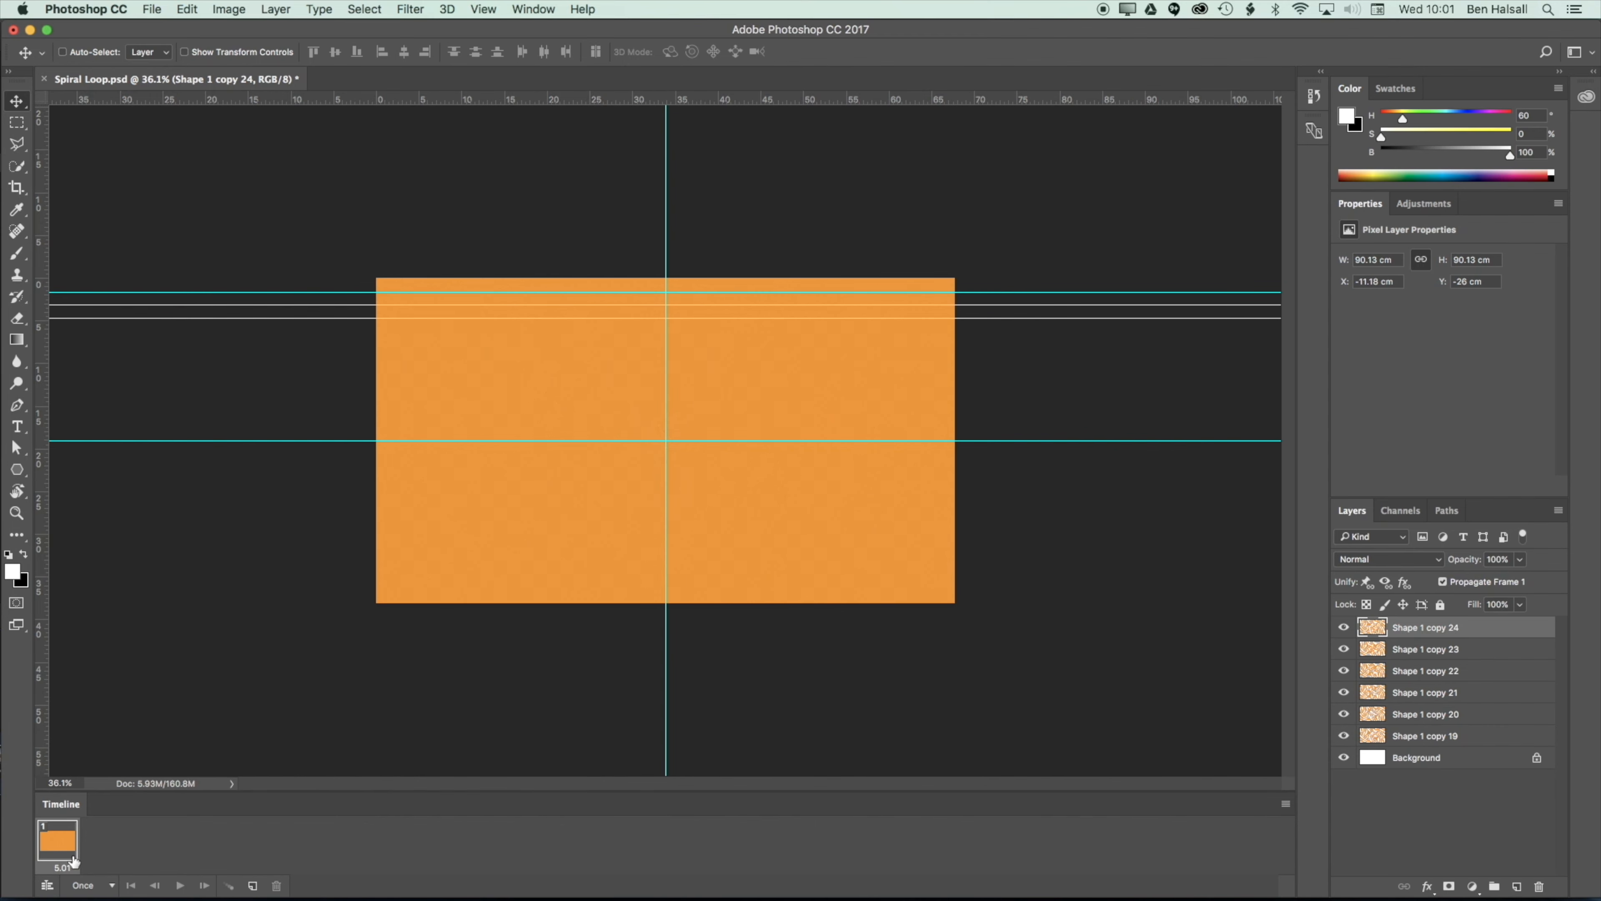
# Set the first frame's delay to 0.1 seconds and show only Shape 1 copy 19 above the background in it.
pyautogui.click(70, 868)
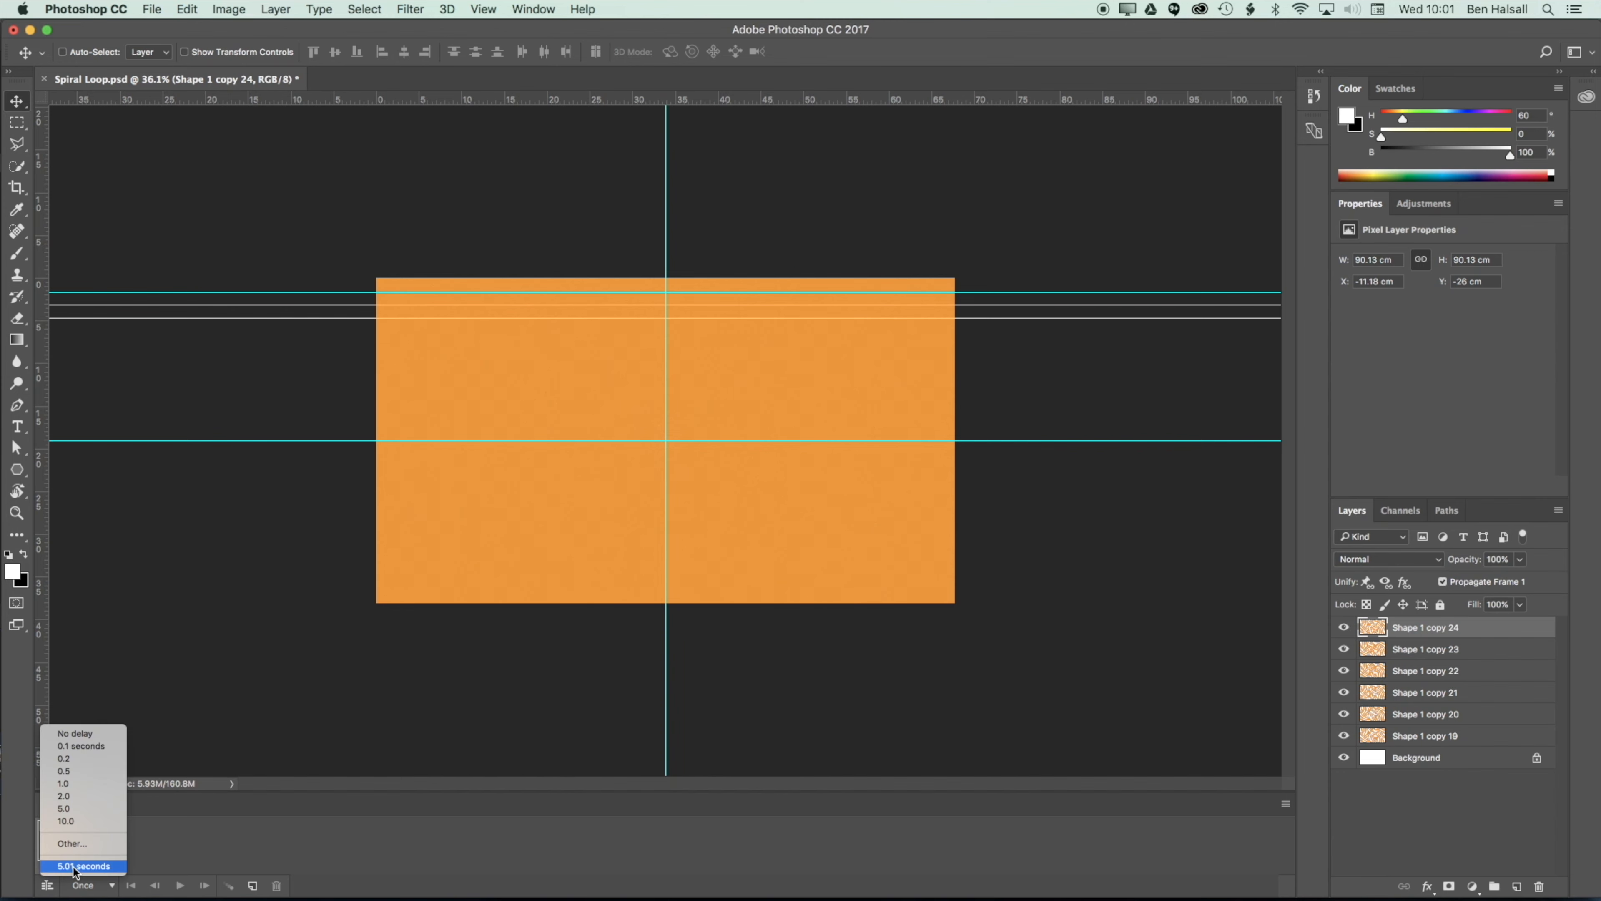
pyautogui.click(91, 743)
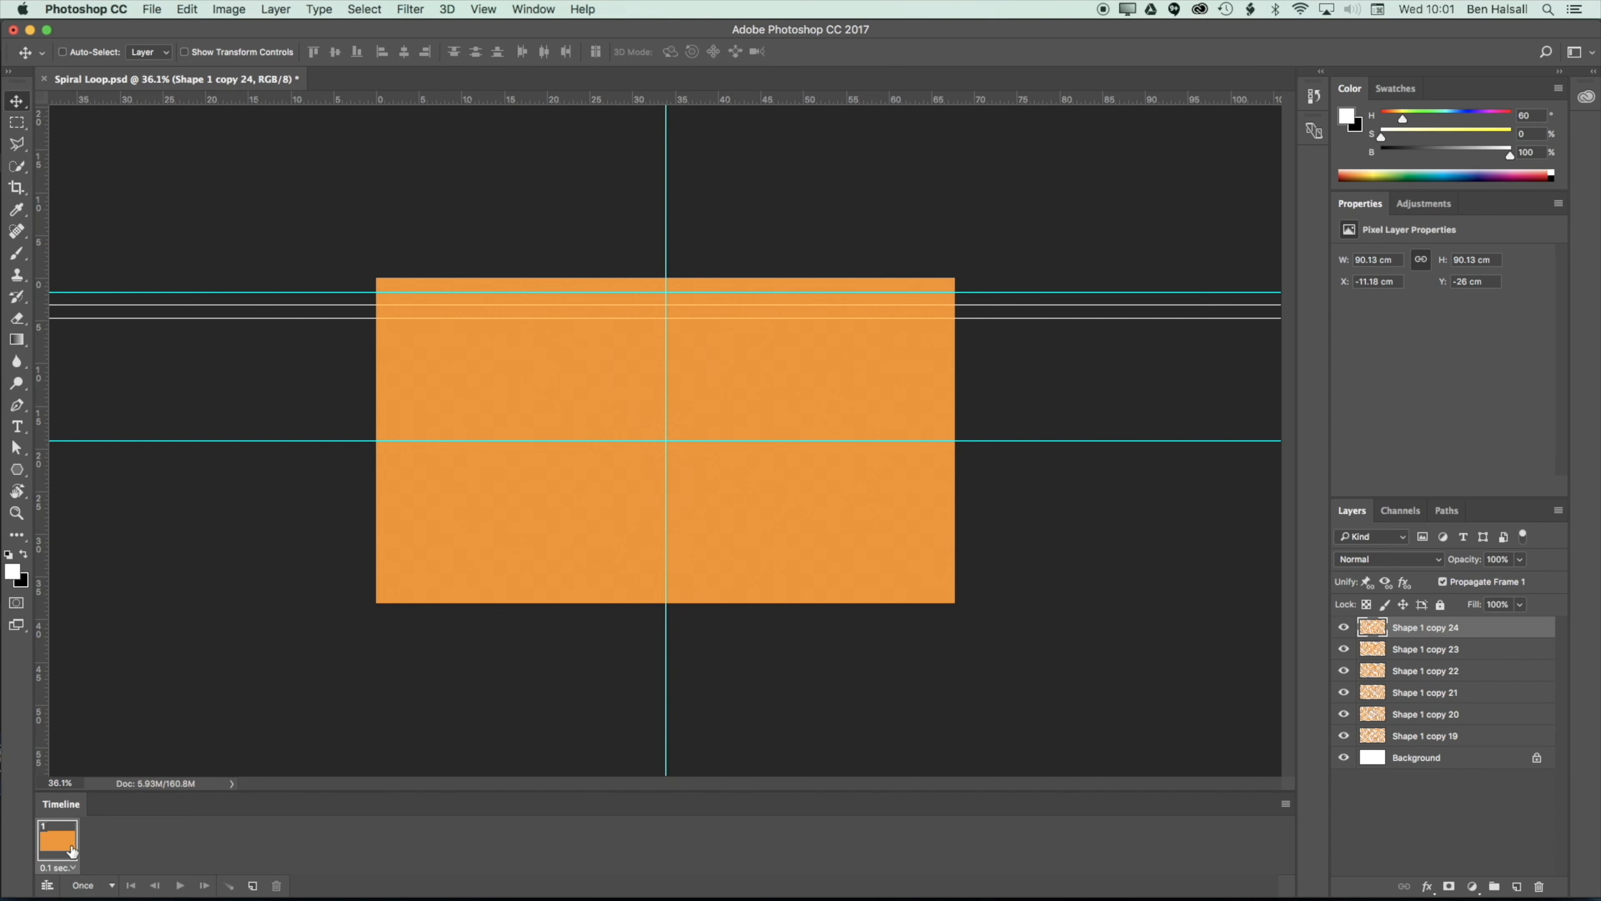
pyautogui.moveTo(1344, 627); pyautogui.dragTo(1339, 658)
pyautogui.click(1344, 711)
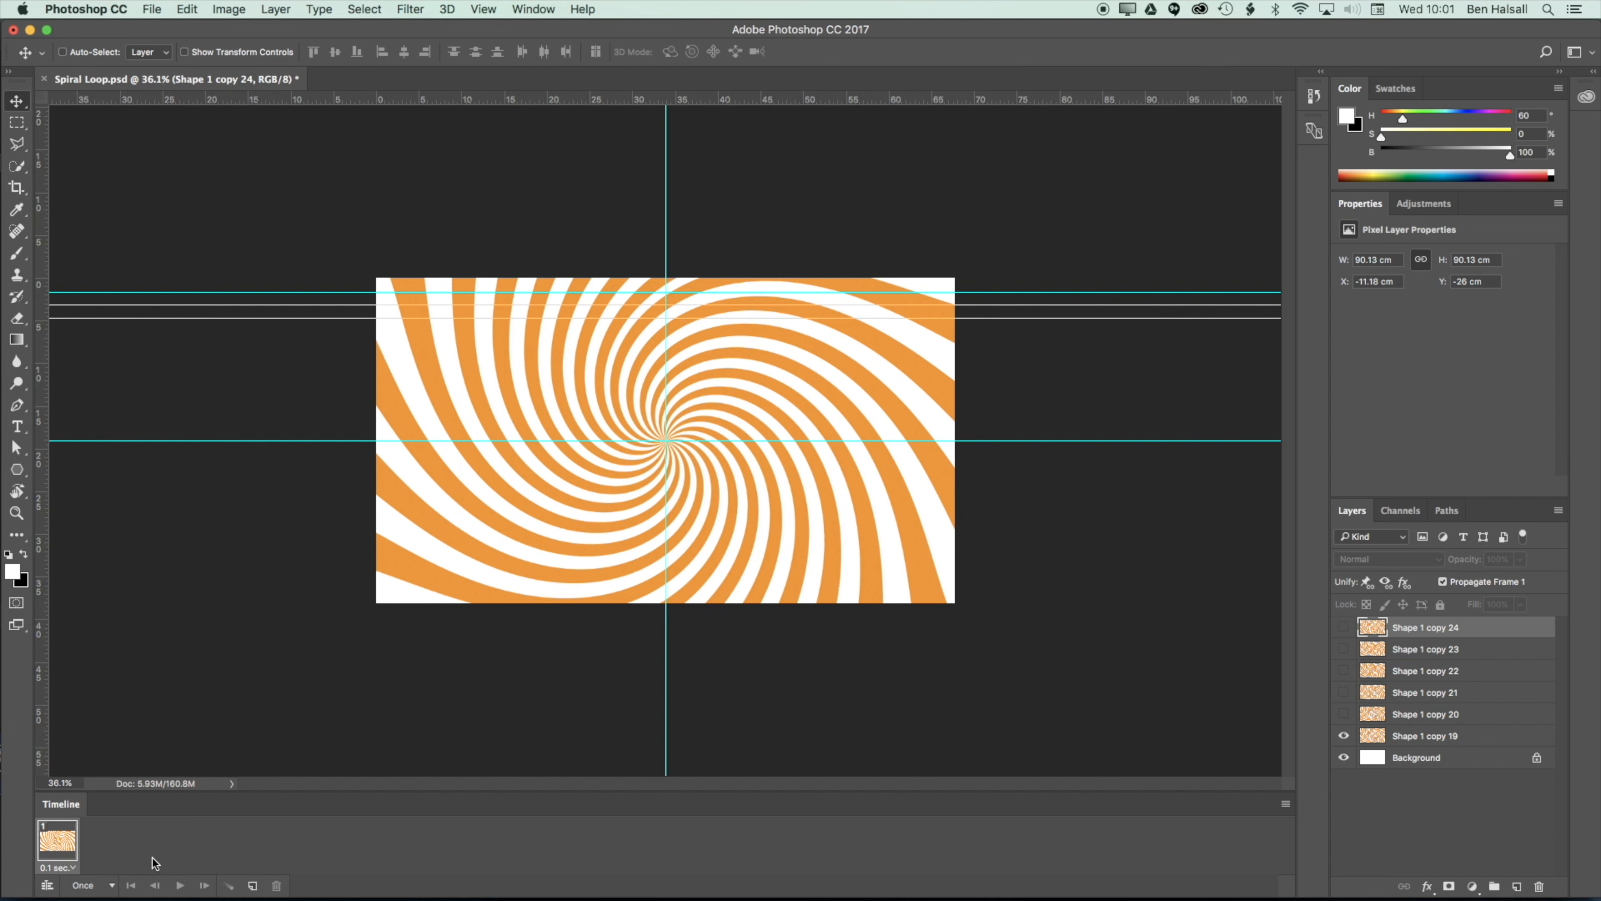
# Add a second animation frame that shows only Shape 1 copy 20 above the background.
pyautogui.click(253, 886)
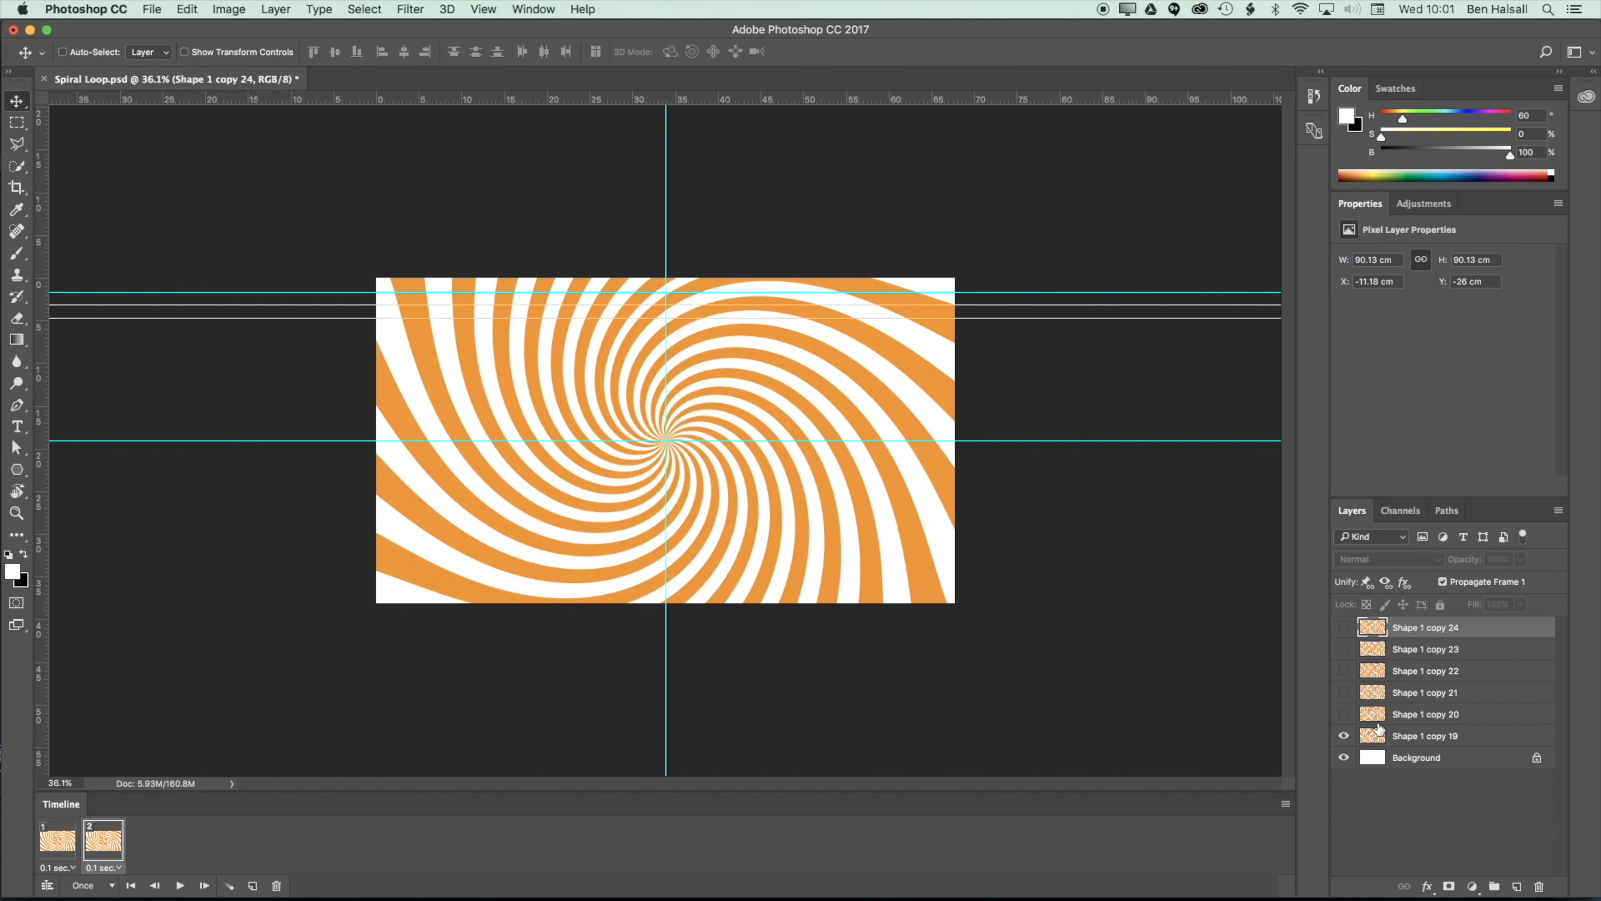
pyautogui.click(1344, 736)
pyautogui.click(1344, 714)
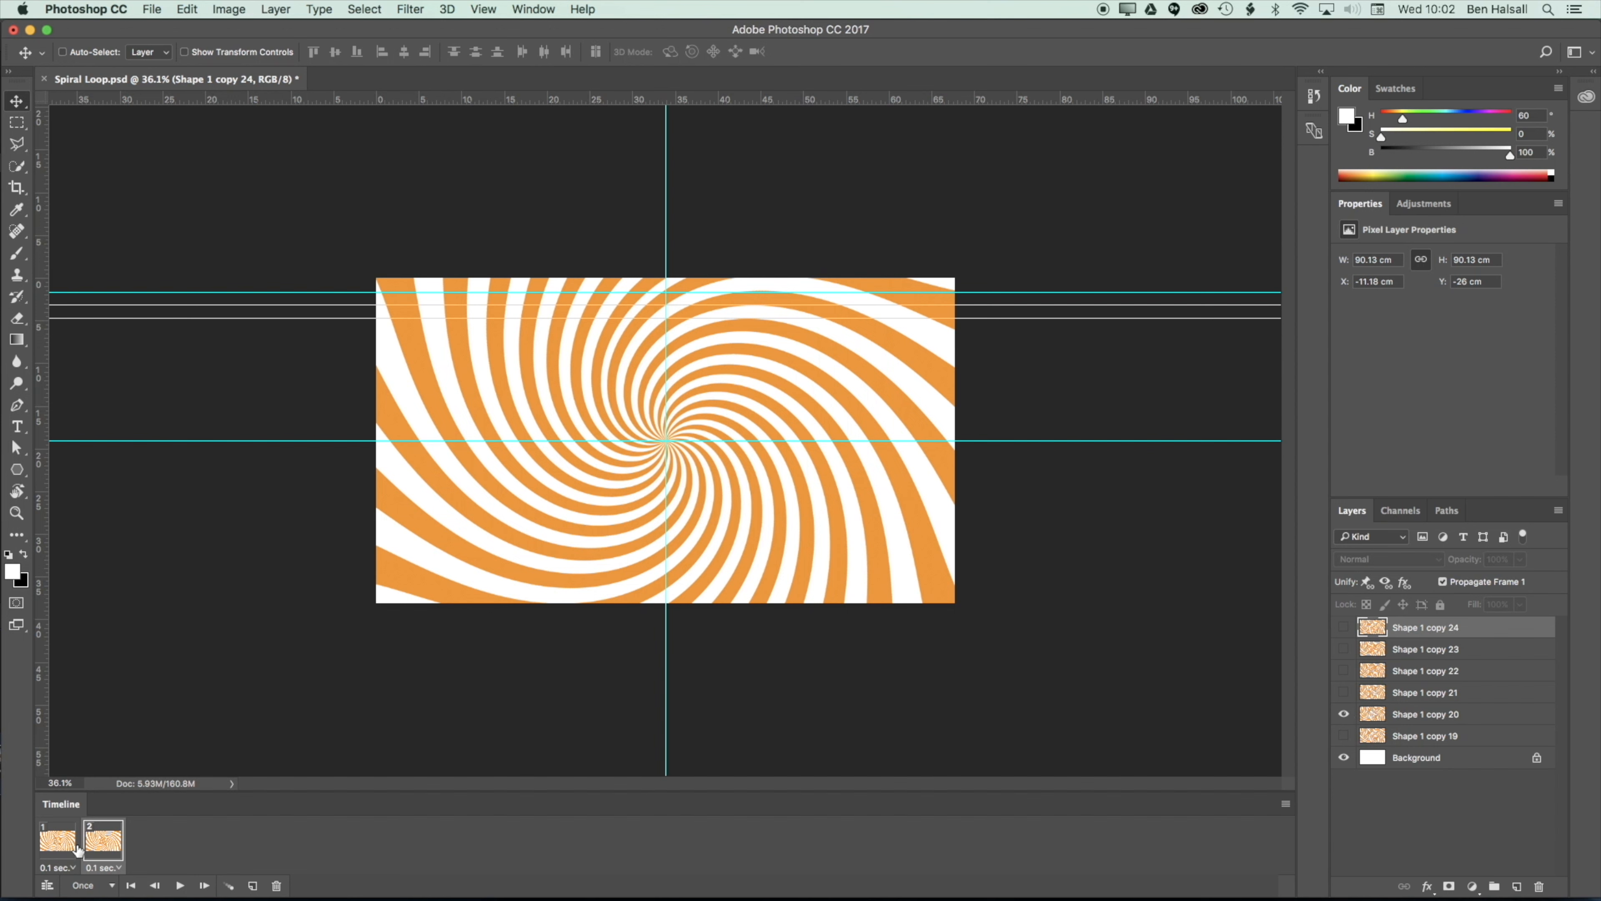
# Alternate between frames 1 and 2 to check the spiral's movement, ending on frame 2.
pyautogui.click(59, 848)
pyautogui.click(96, 848)
pyautogui.click(58, 846)
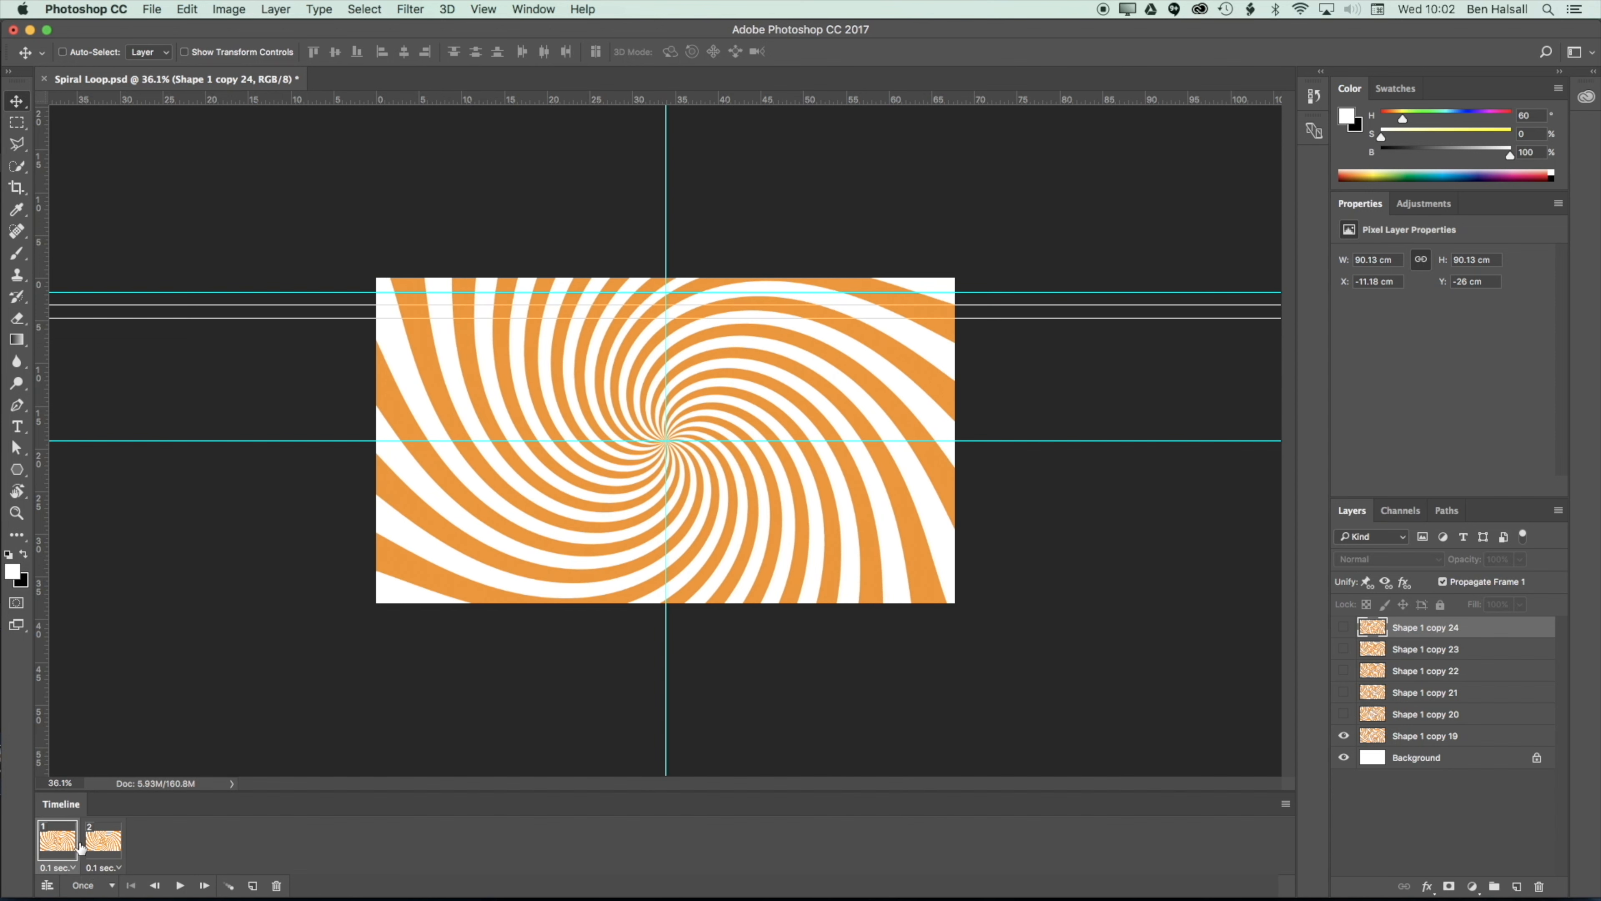
pyautogui.click(96, 846)
pyautogui.click(58, 845)
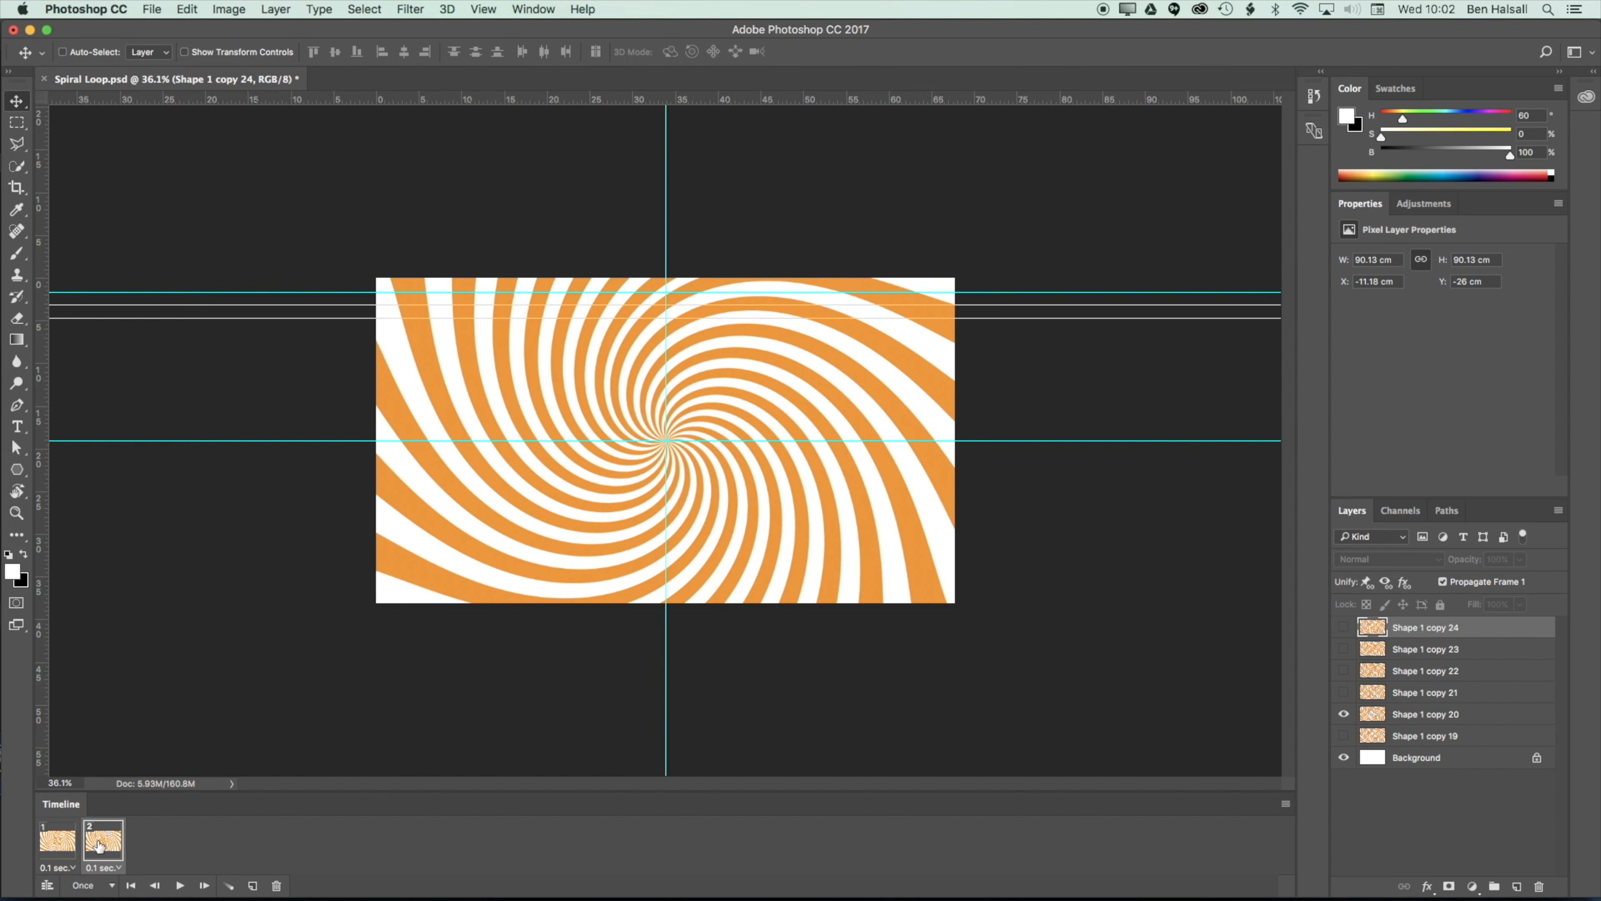
pyautogui.click(96, 845)
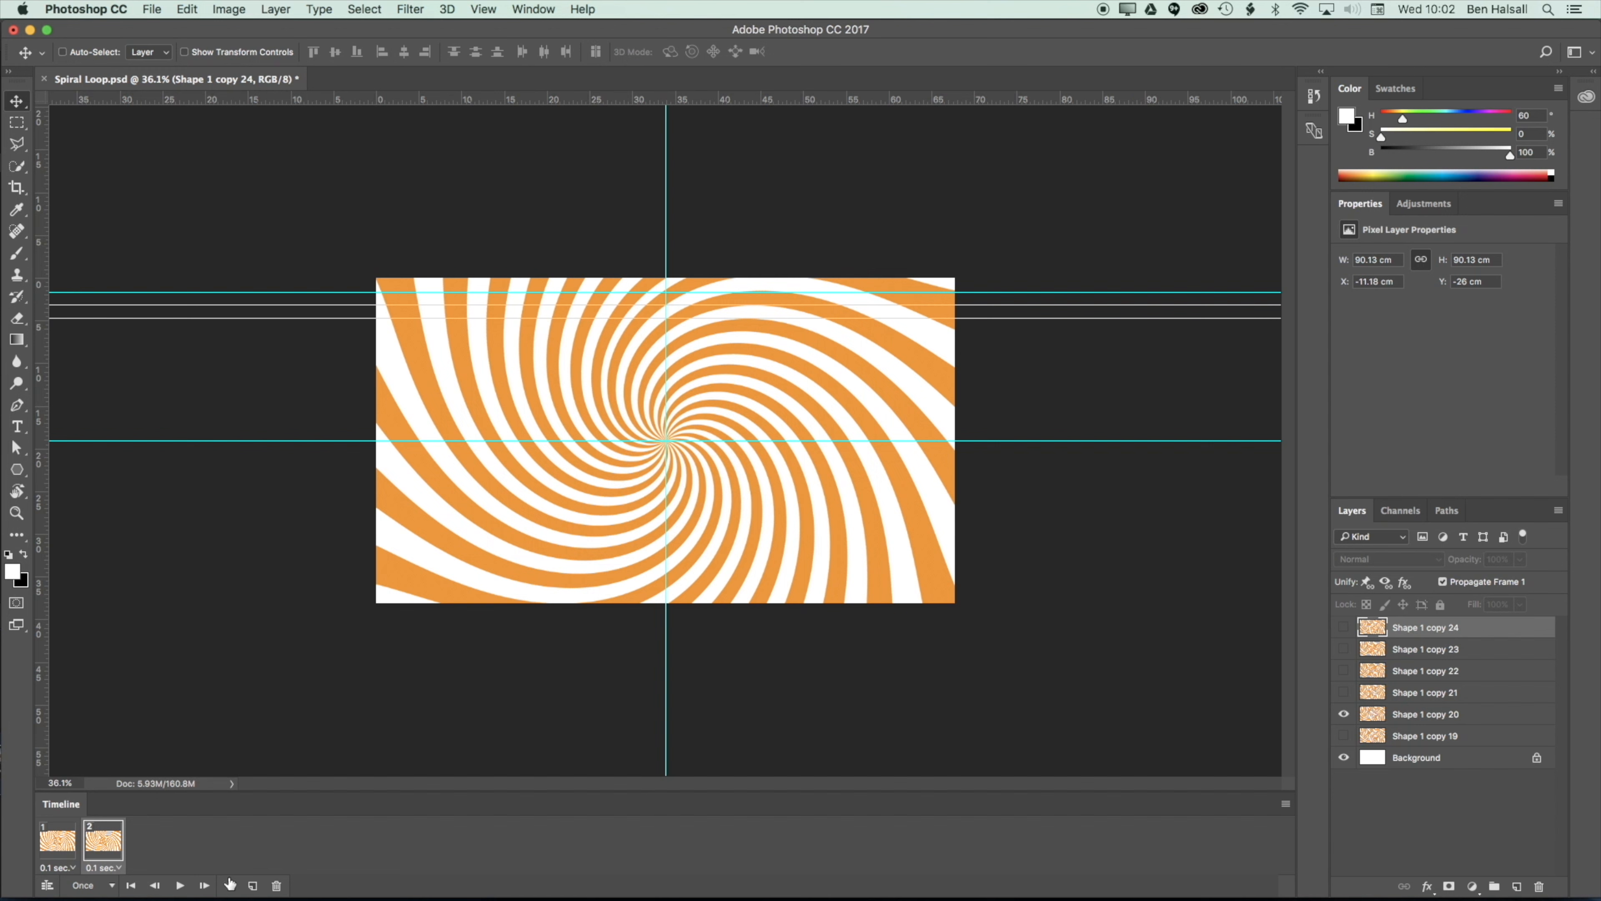
# Add frame 3 showing only Shape 1 copy 21 and frame 4 showing only Shape 1 copy 22 above the background.
pyautogui.click(253, 886)
pyautogui.click(1344, 693)
pyautogui.click(1344, 714)
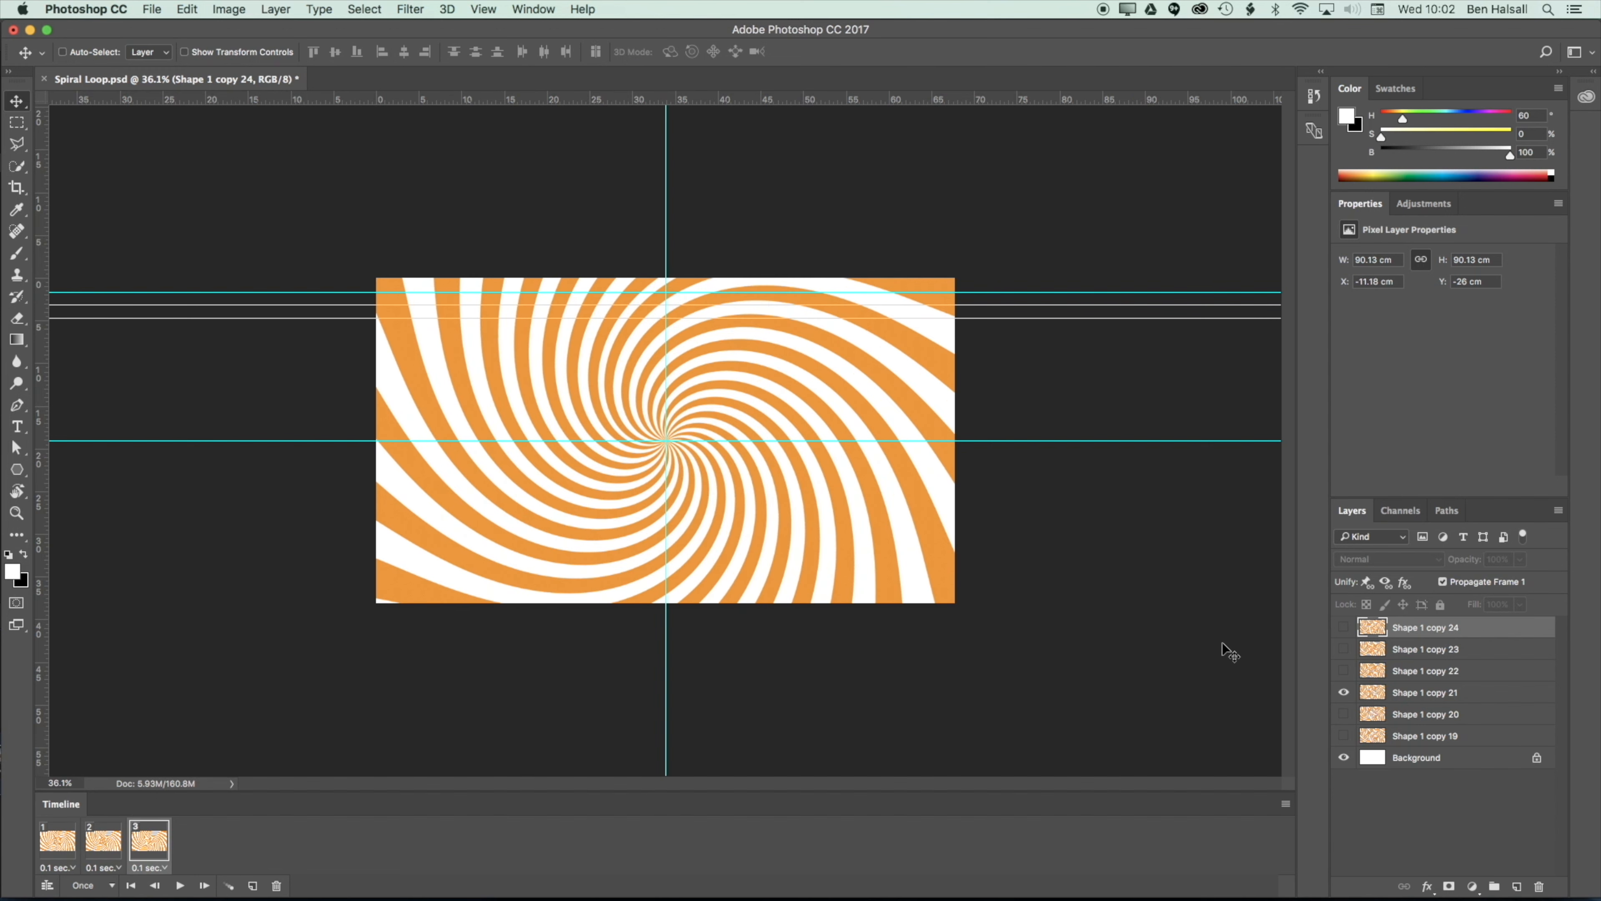
pyautogui.click(253, 886)
pyautogui.click(1344, 670)
pyautogui.click(1344, 693)
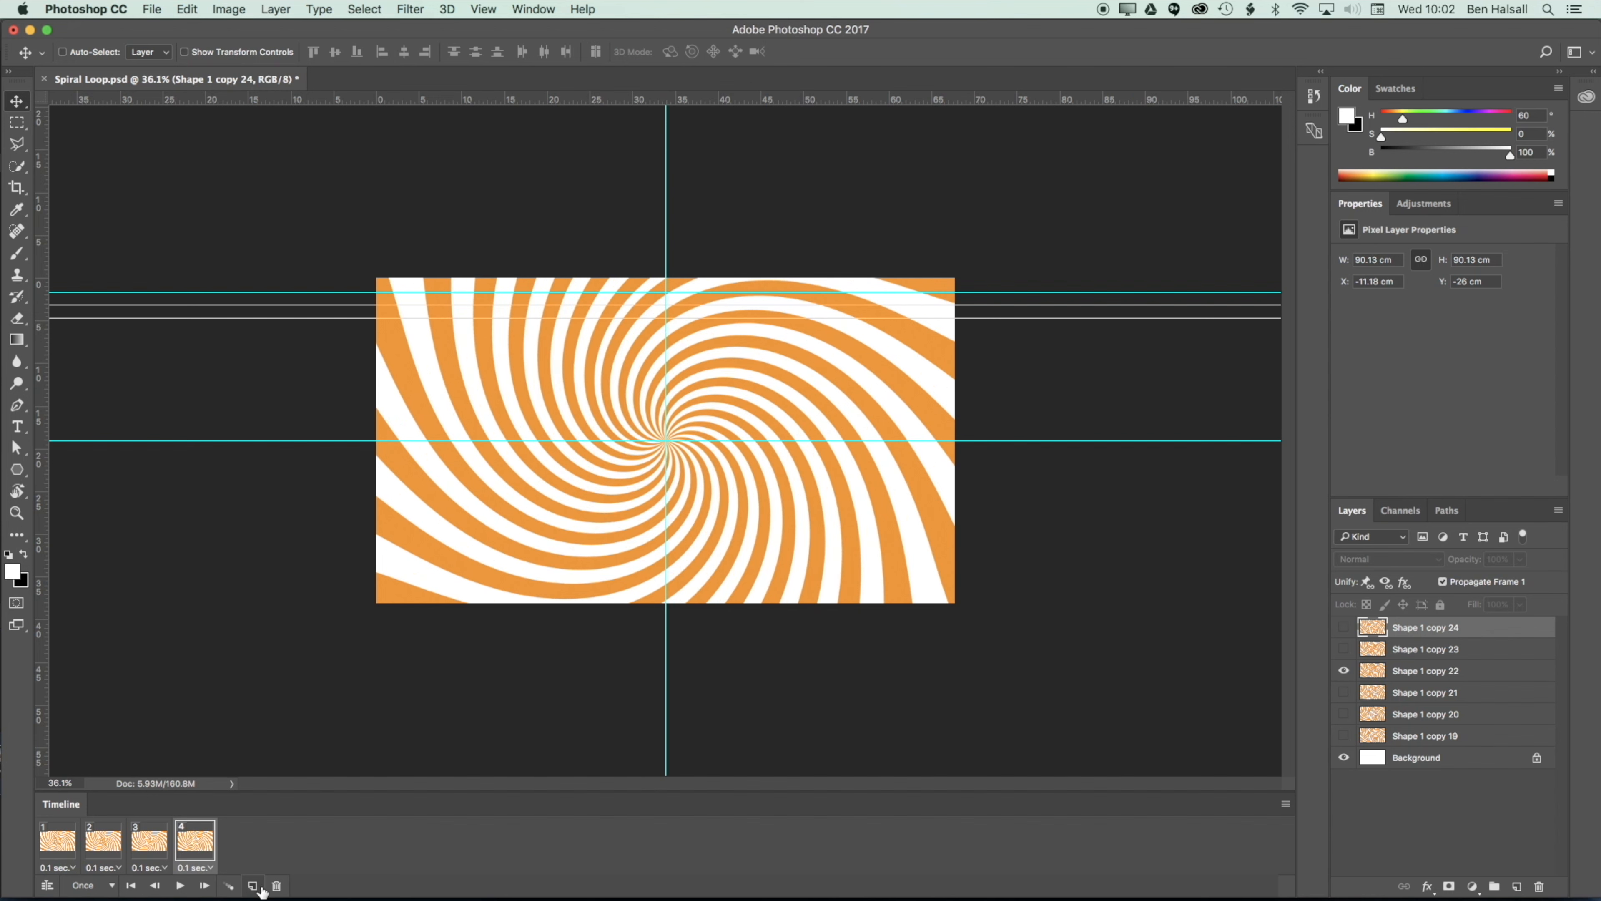
# Add frame 5 showing only Shape 1 copy 23 and frame 6 showing only Shape 1 copy 24 above the background.
pyautogui.click(253, 887)
pyautogui.click(1344, 649)
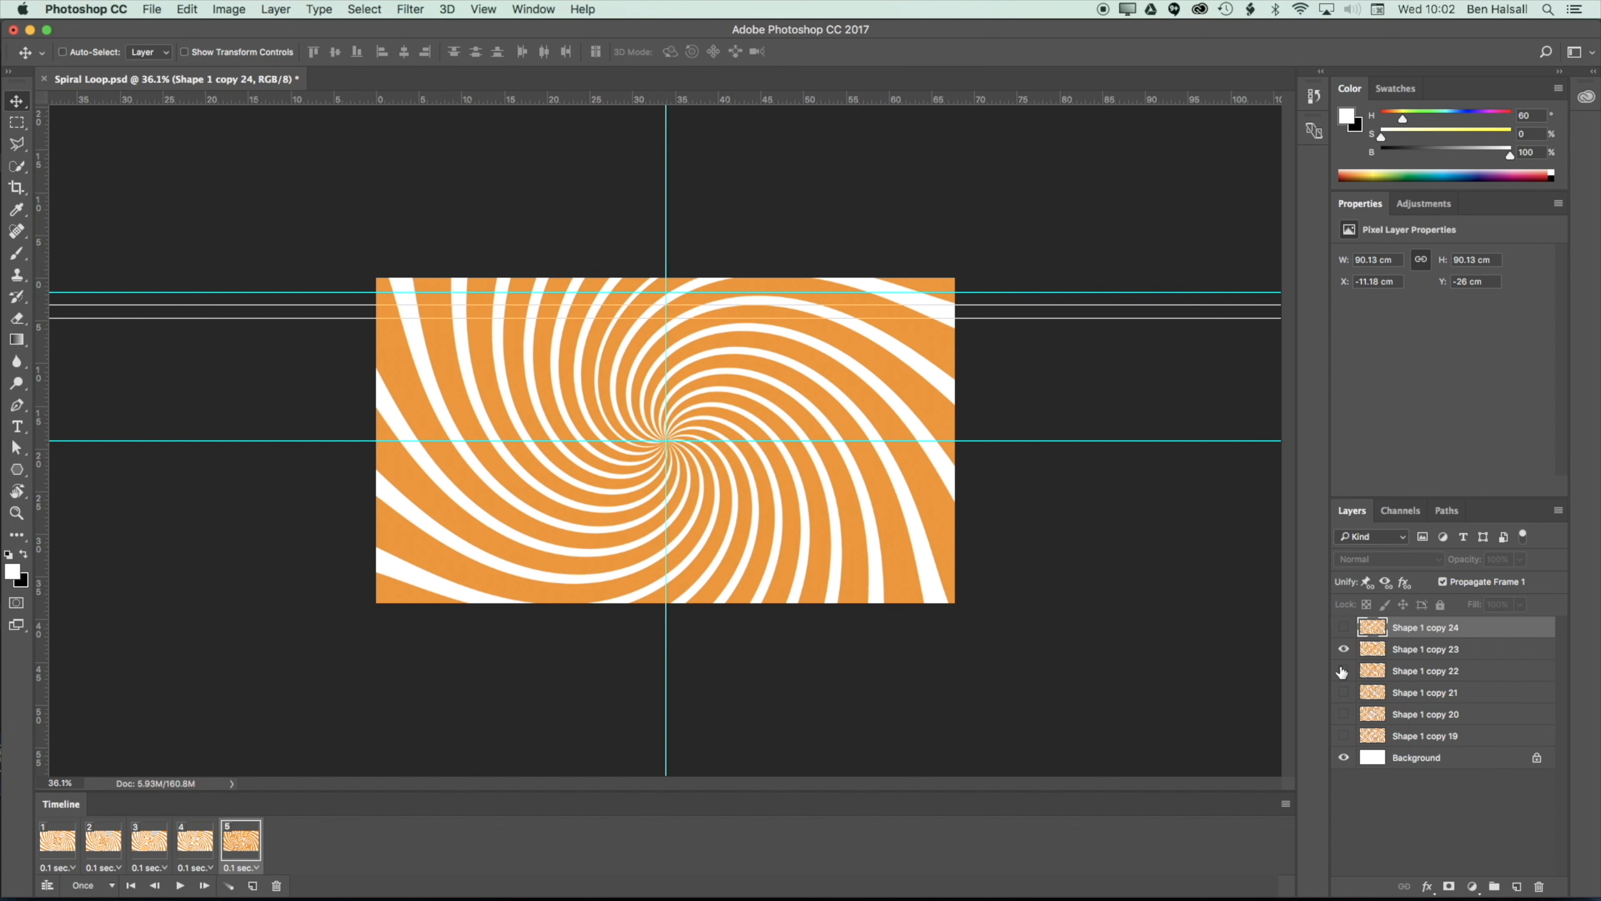
pyautogui.click(1344, 670)
pyautogui.click(252, 886)
pyautogui.click(1345, 627)
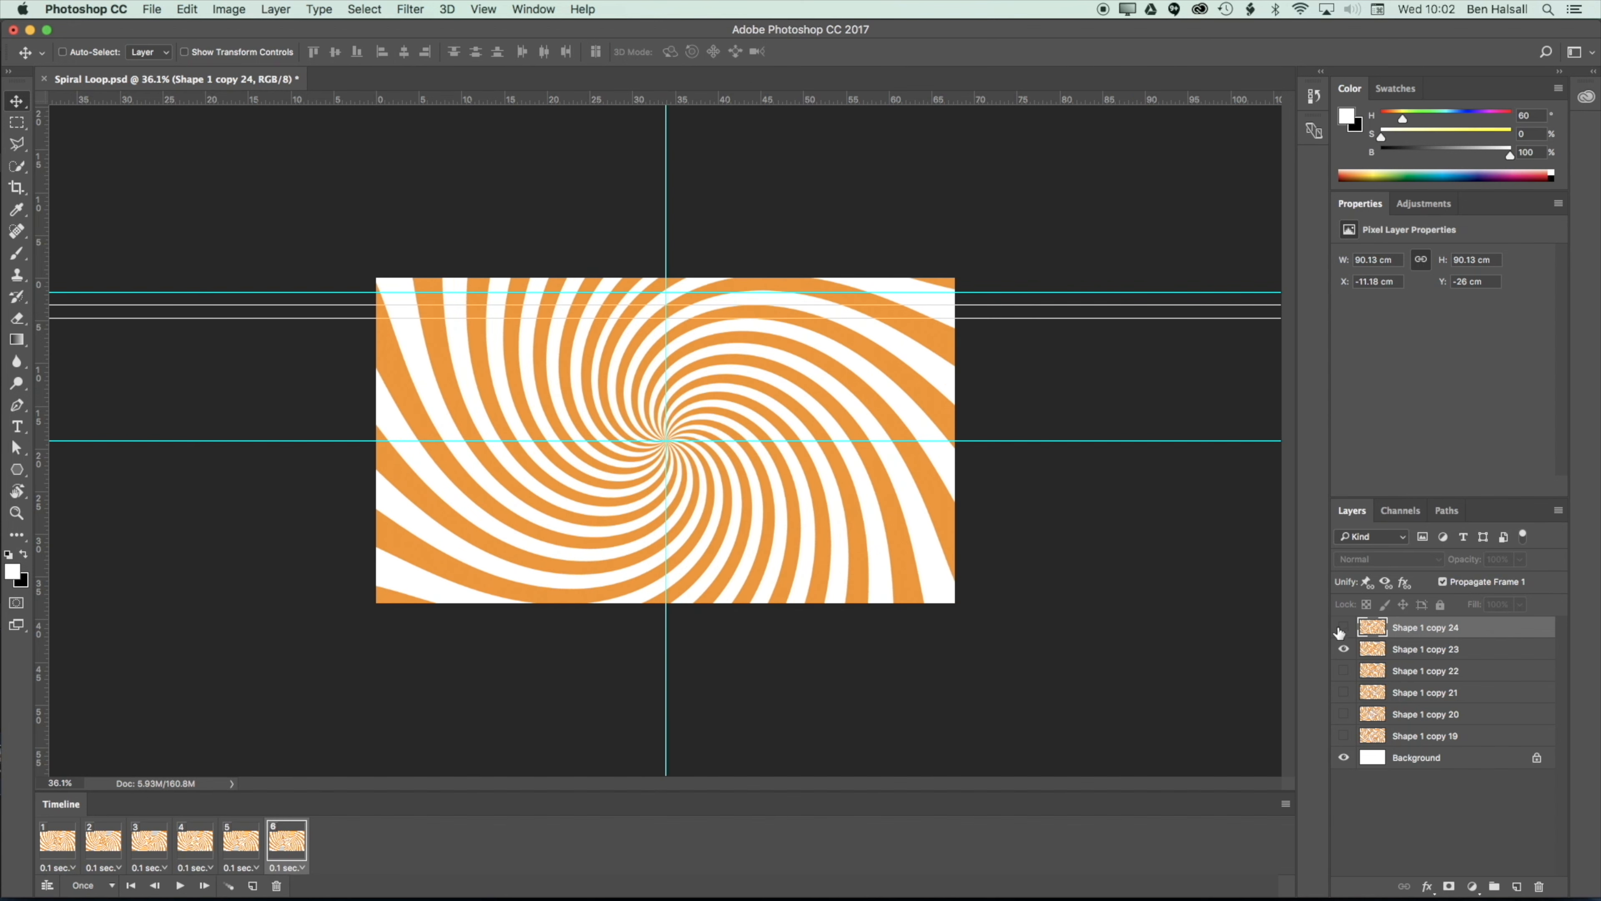
pyautogui.click(1343, 650)
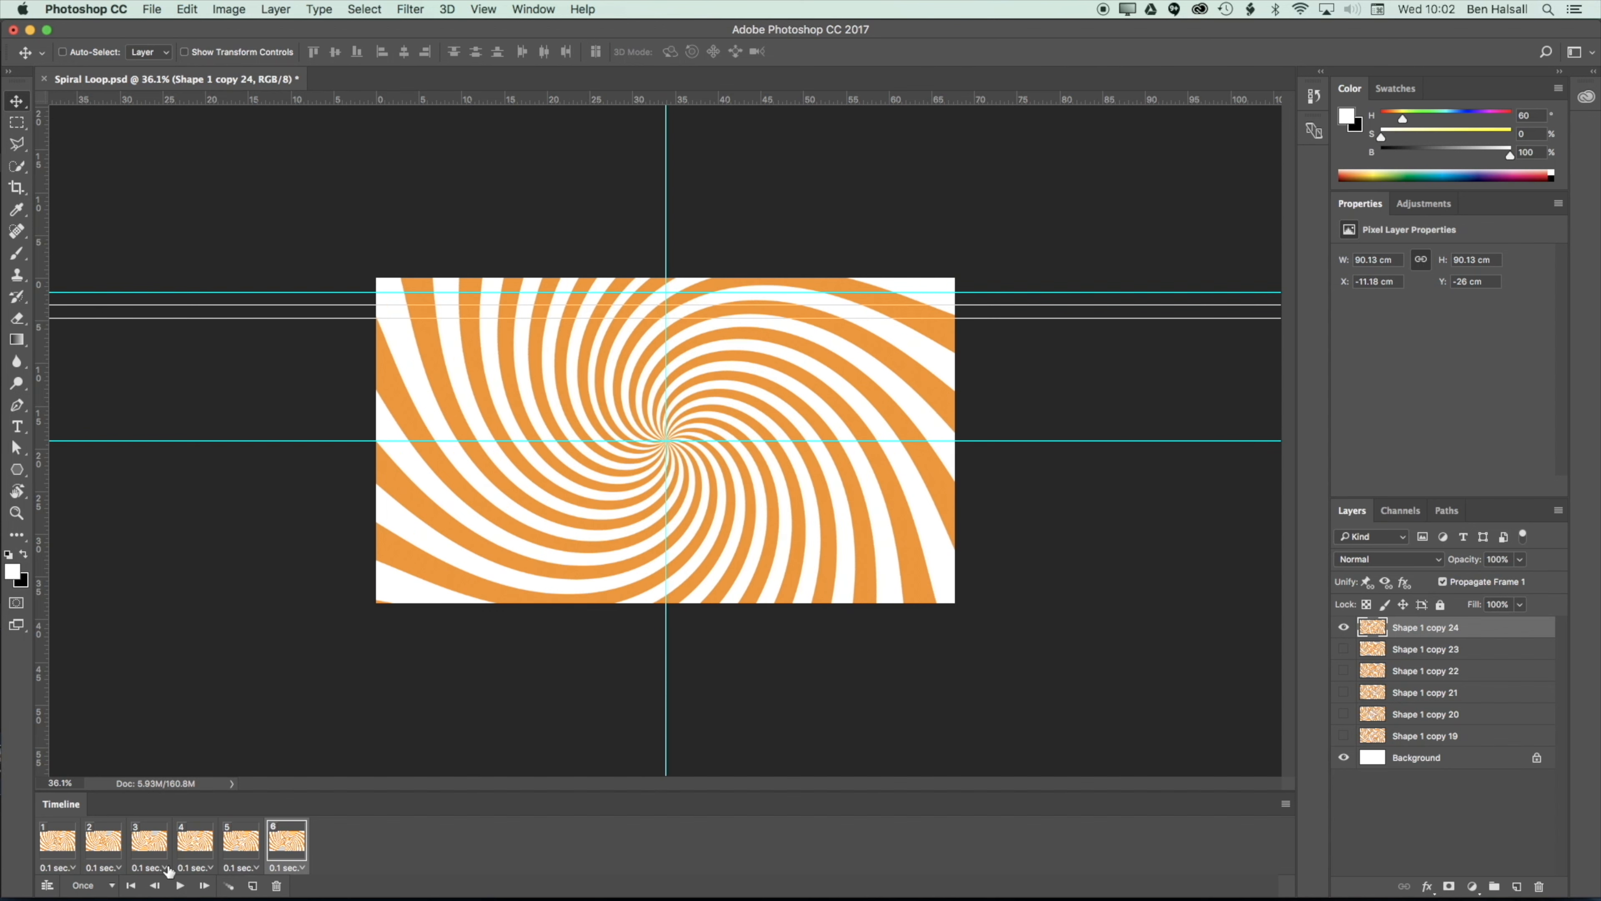
# Set the frame animation to loop forever and play it.
pyautogui.click(107, 887)
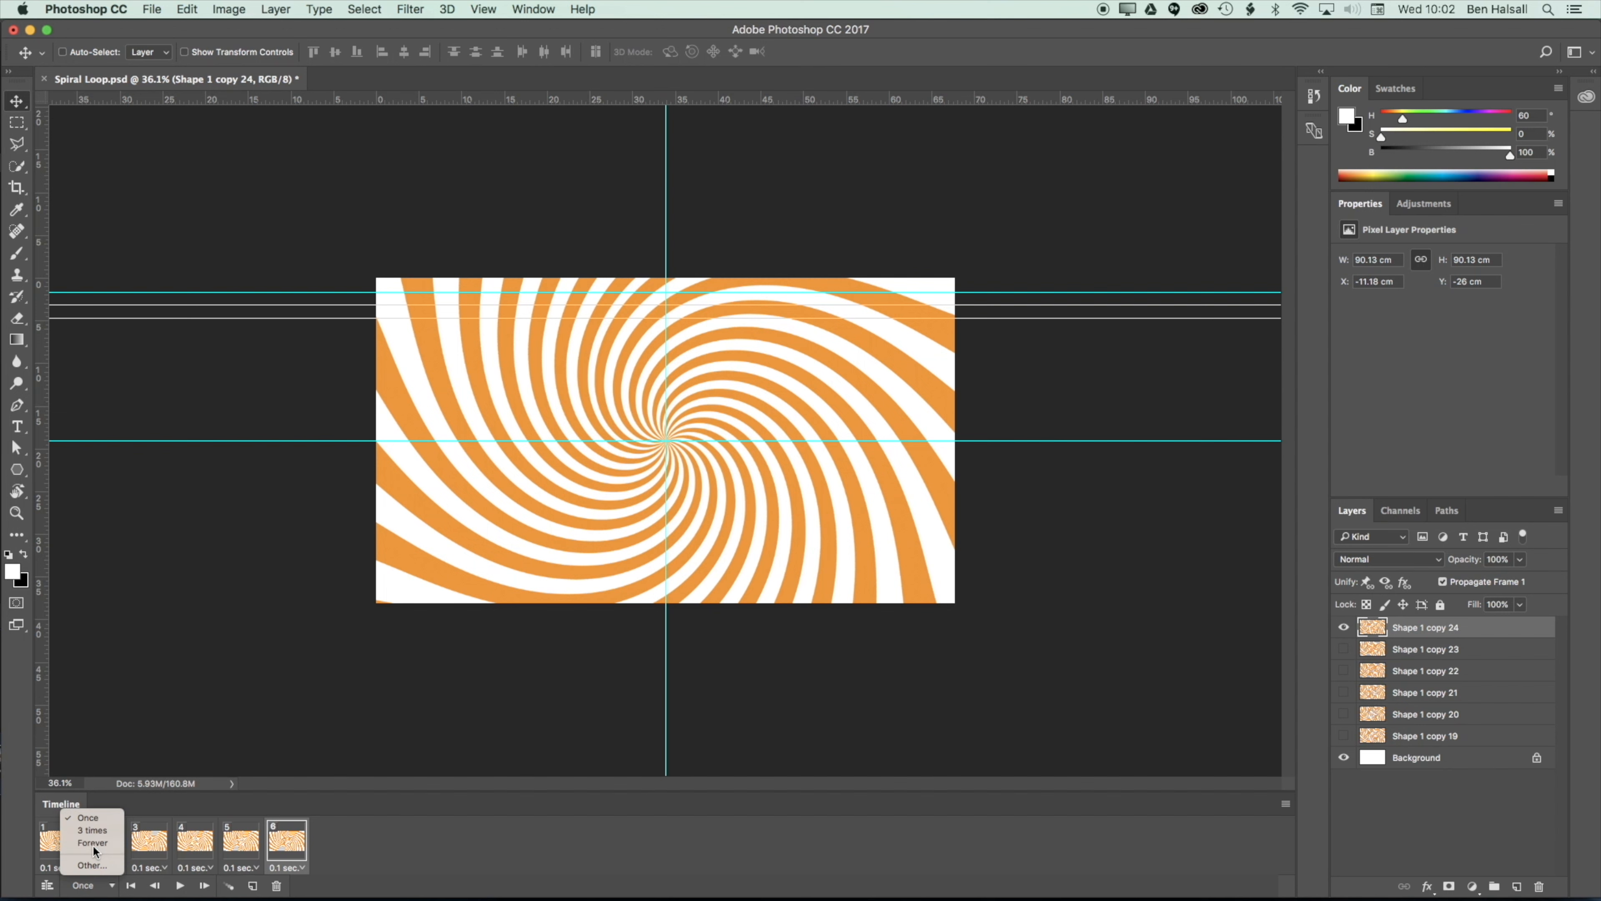
pyautogui.click(93, 844)
pyautogui.click(179, 887)
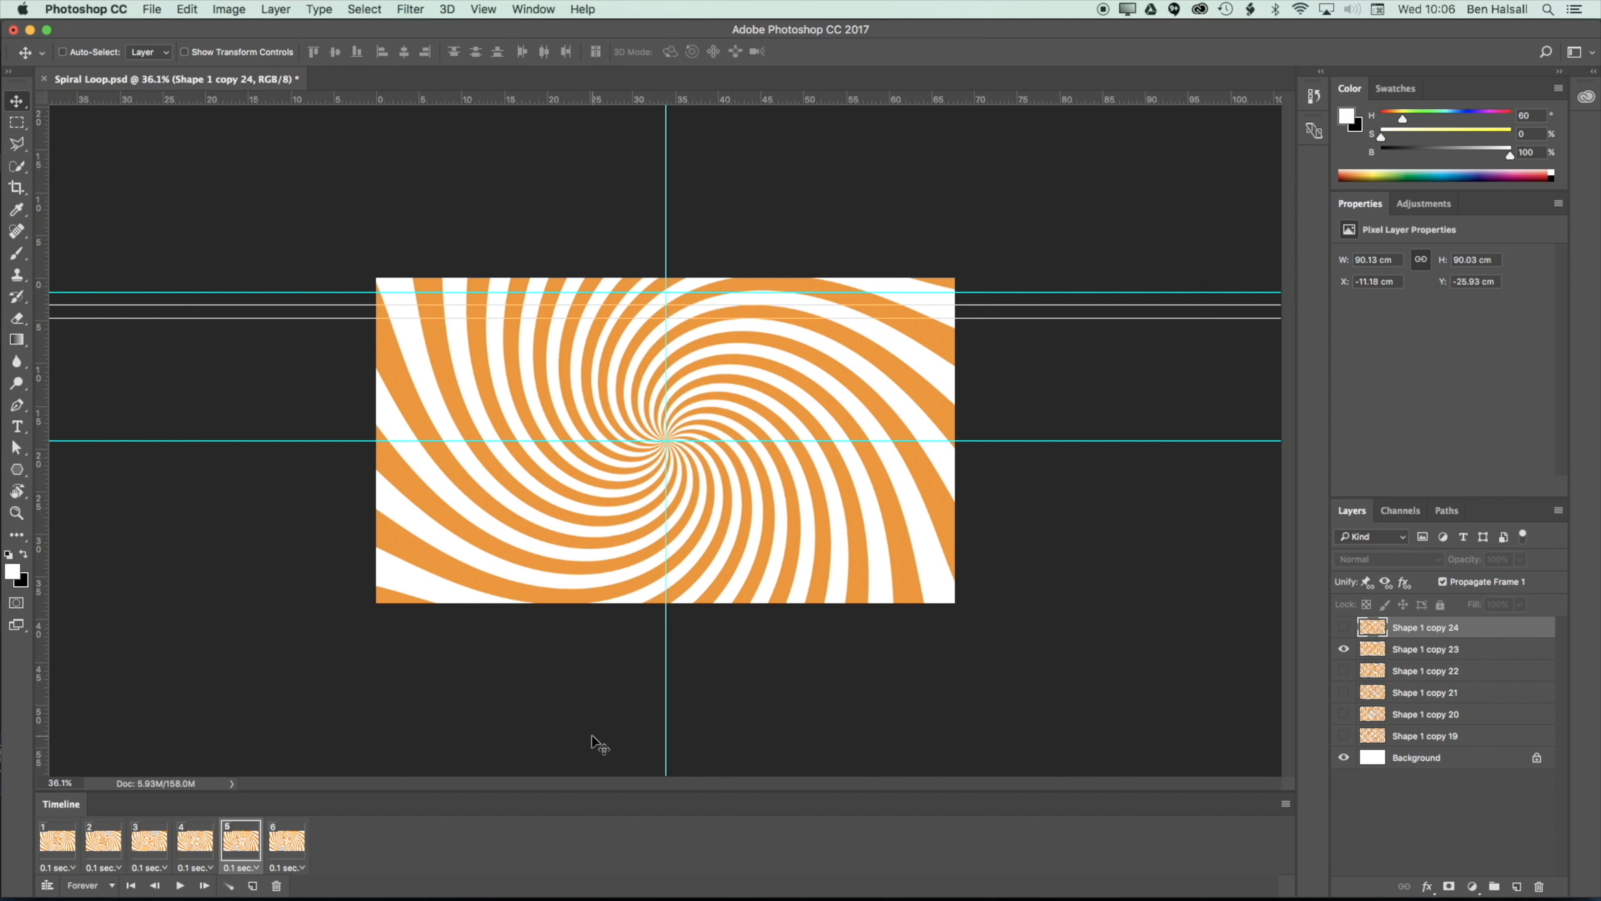
# Fill the Background layer with 50% Gray.
pyautogui.click(1440, 759)
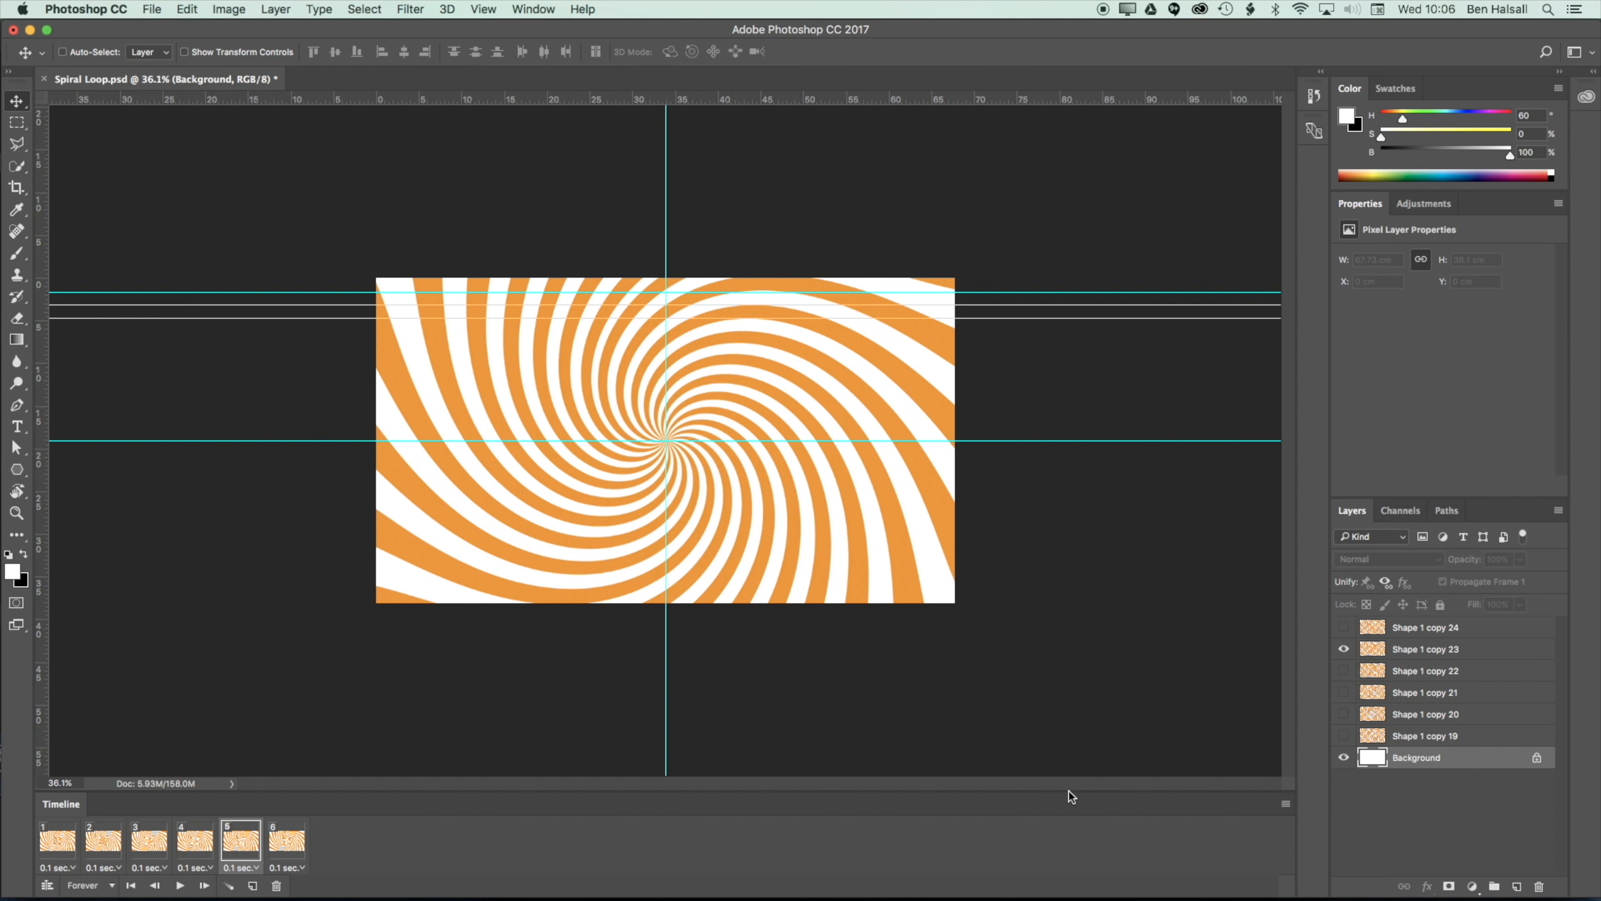
pyautogui.hotkey('shift', 'BackSpace')
pyautogui.click(602, 214)
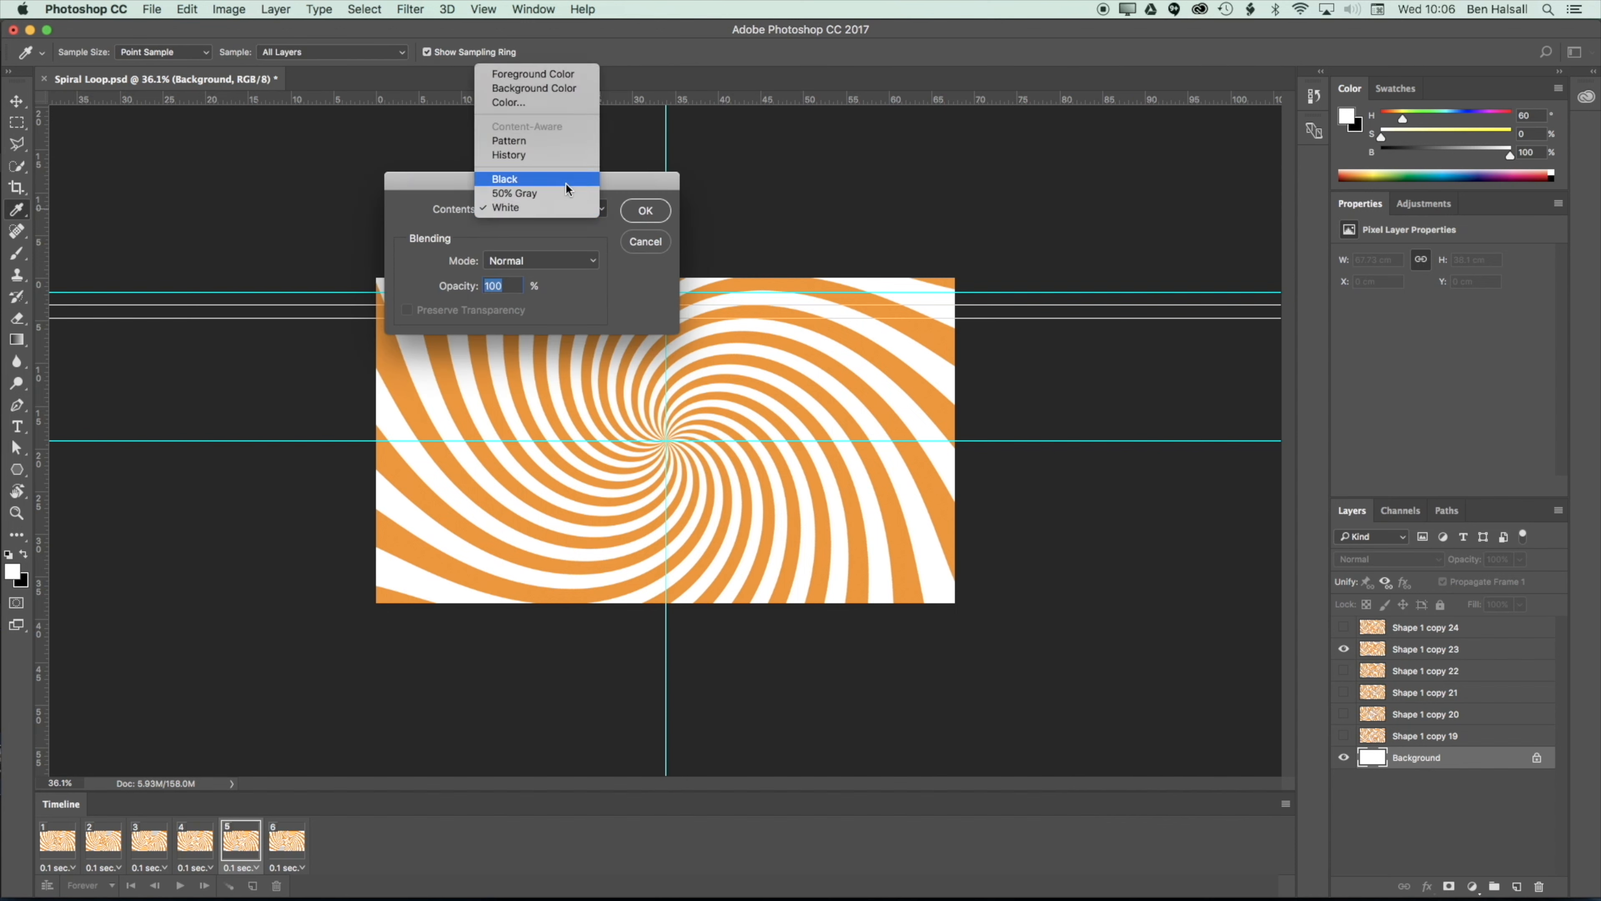
pyautogui.click(556, 191)
pyautogui.press('Return')
# Add a Hue/Saturation adjustment layer directly above the Background and colorize it with a hue of 192.
pyautogui.click(1473, 886)
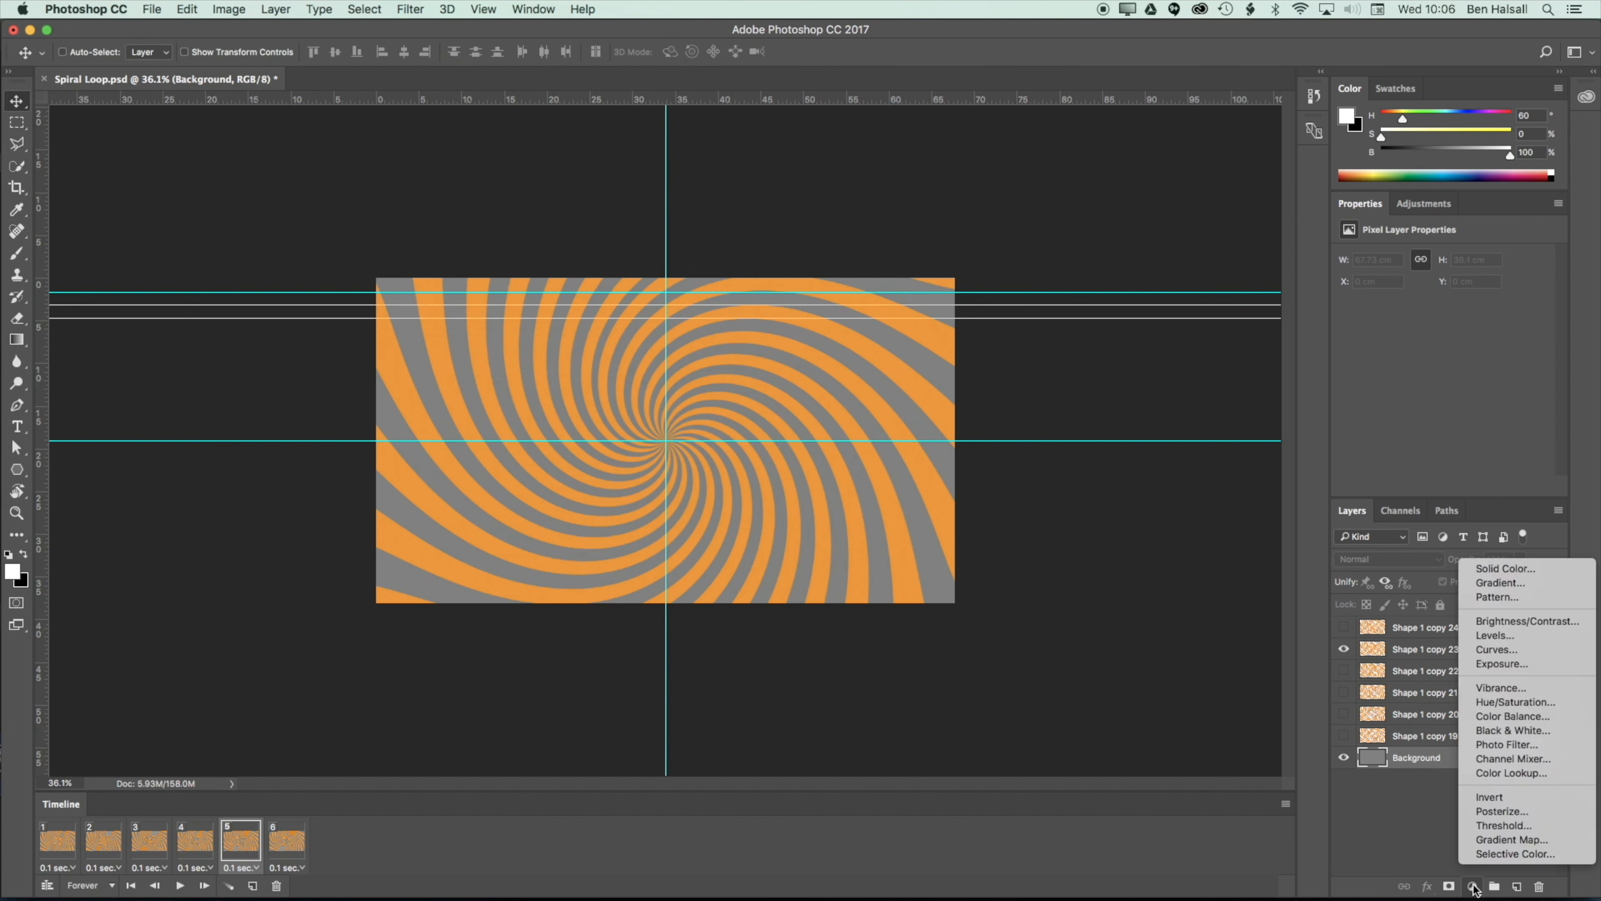
pyautogui.click(1513, 703)
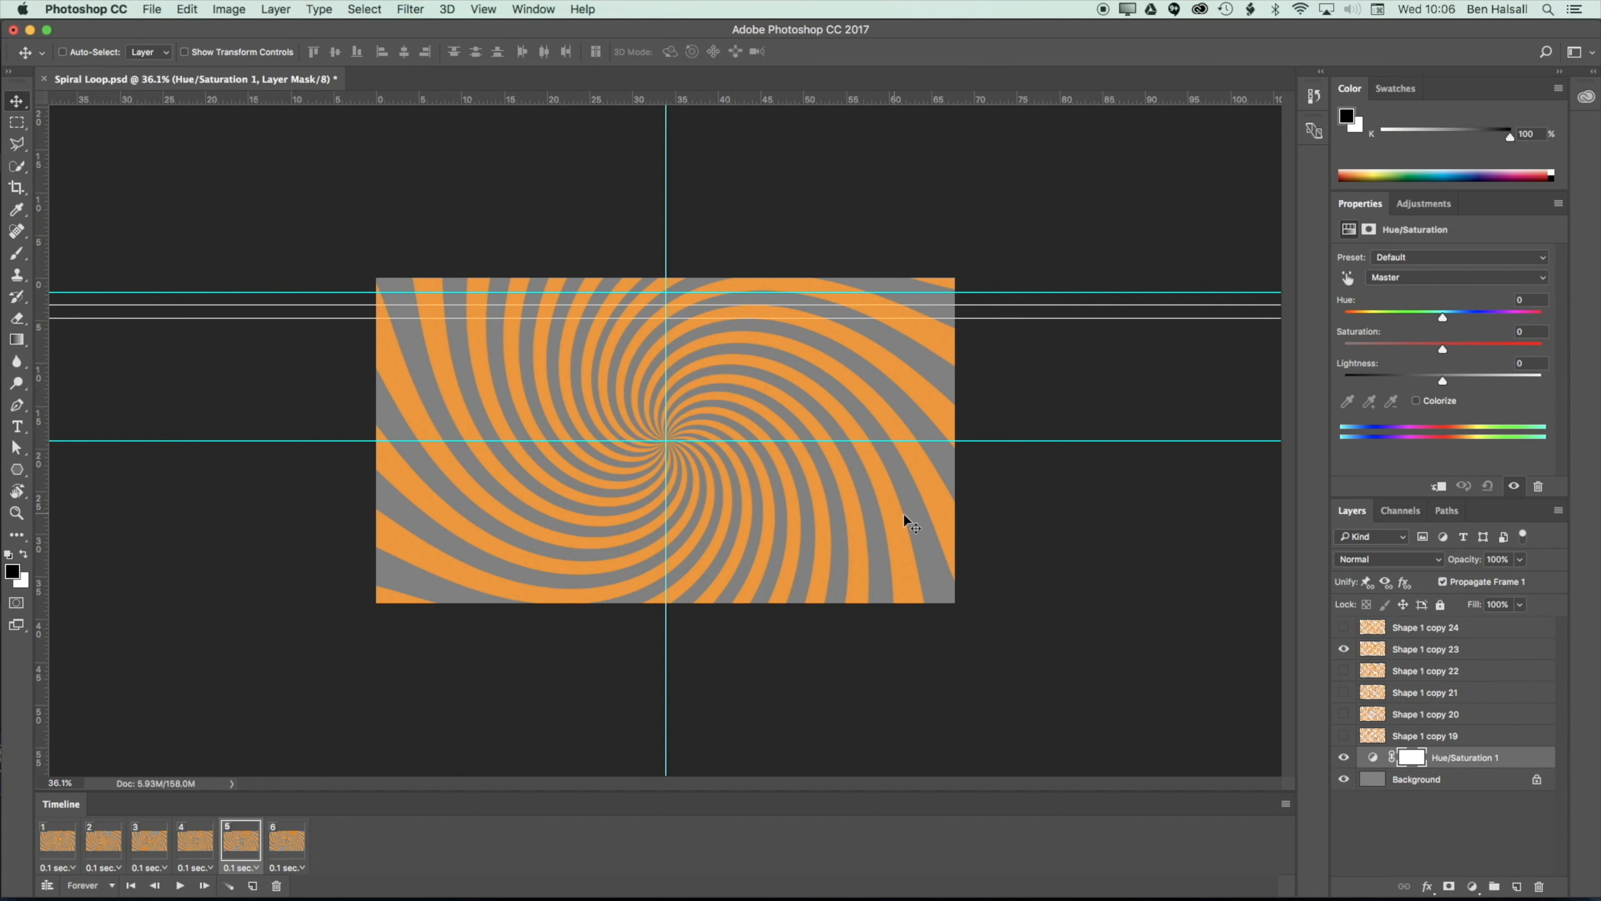
pyautogui.click(1417, 401)
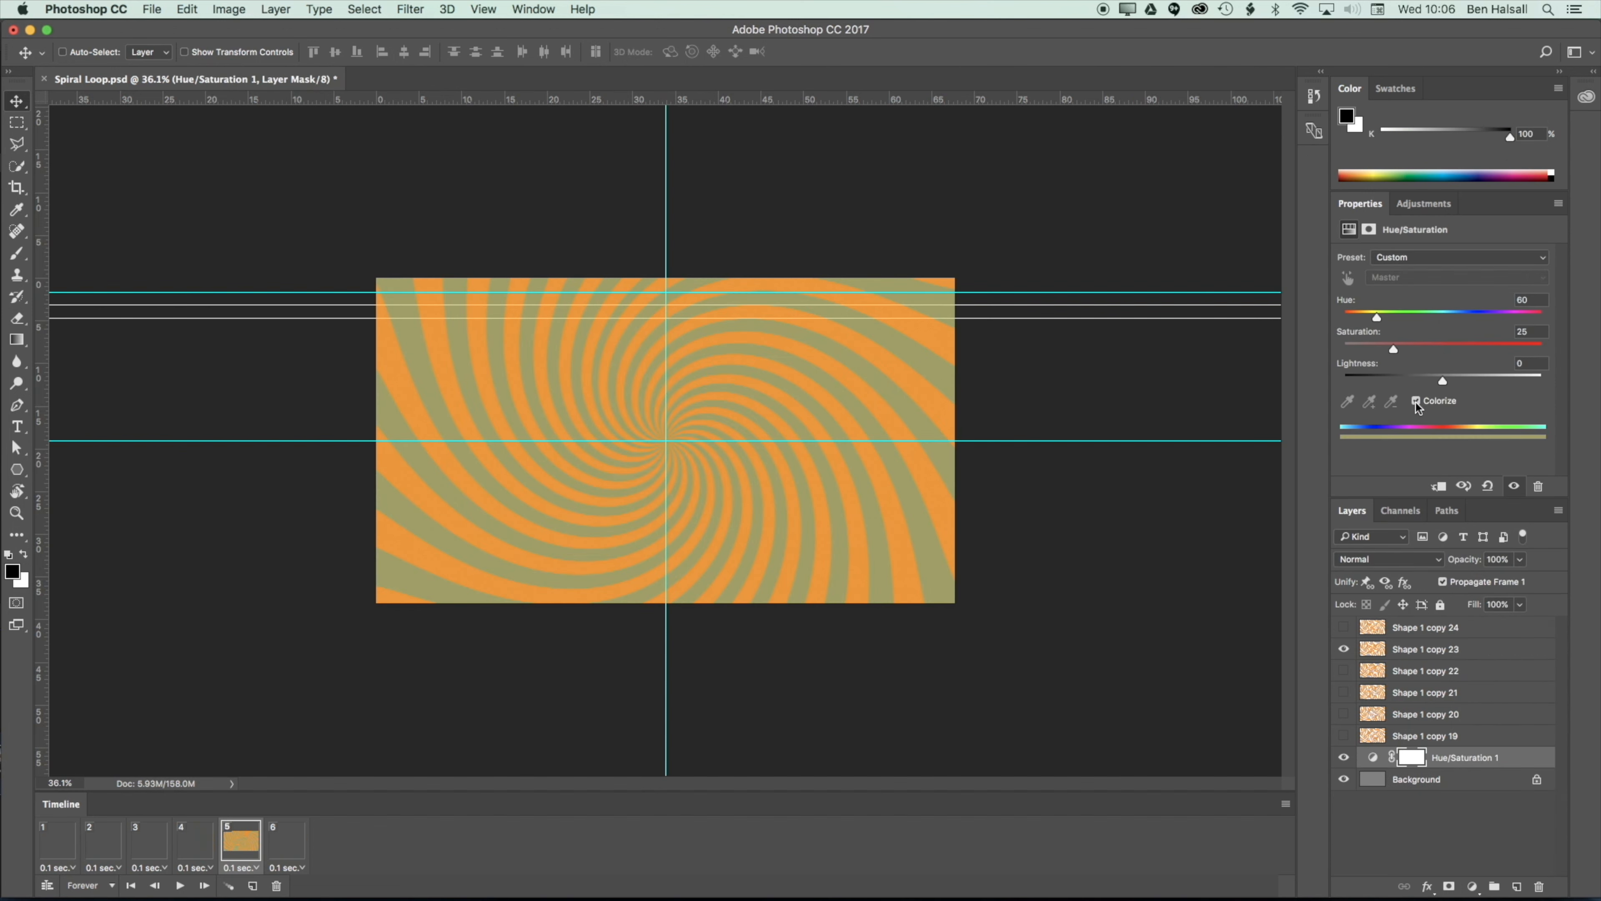
pyautogui.moveTo(1387, 319); pyautogui.dragTo(1449, 322)
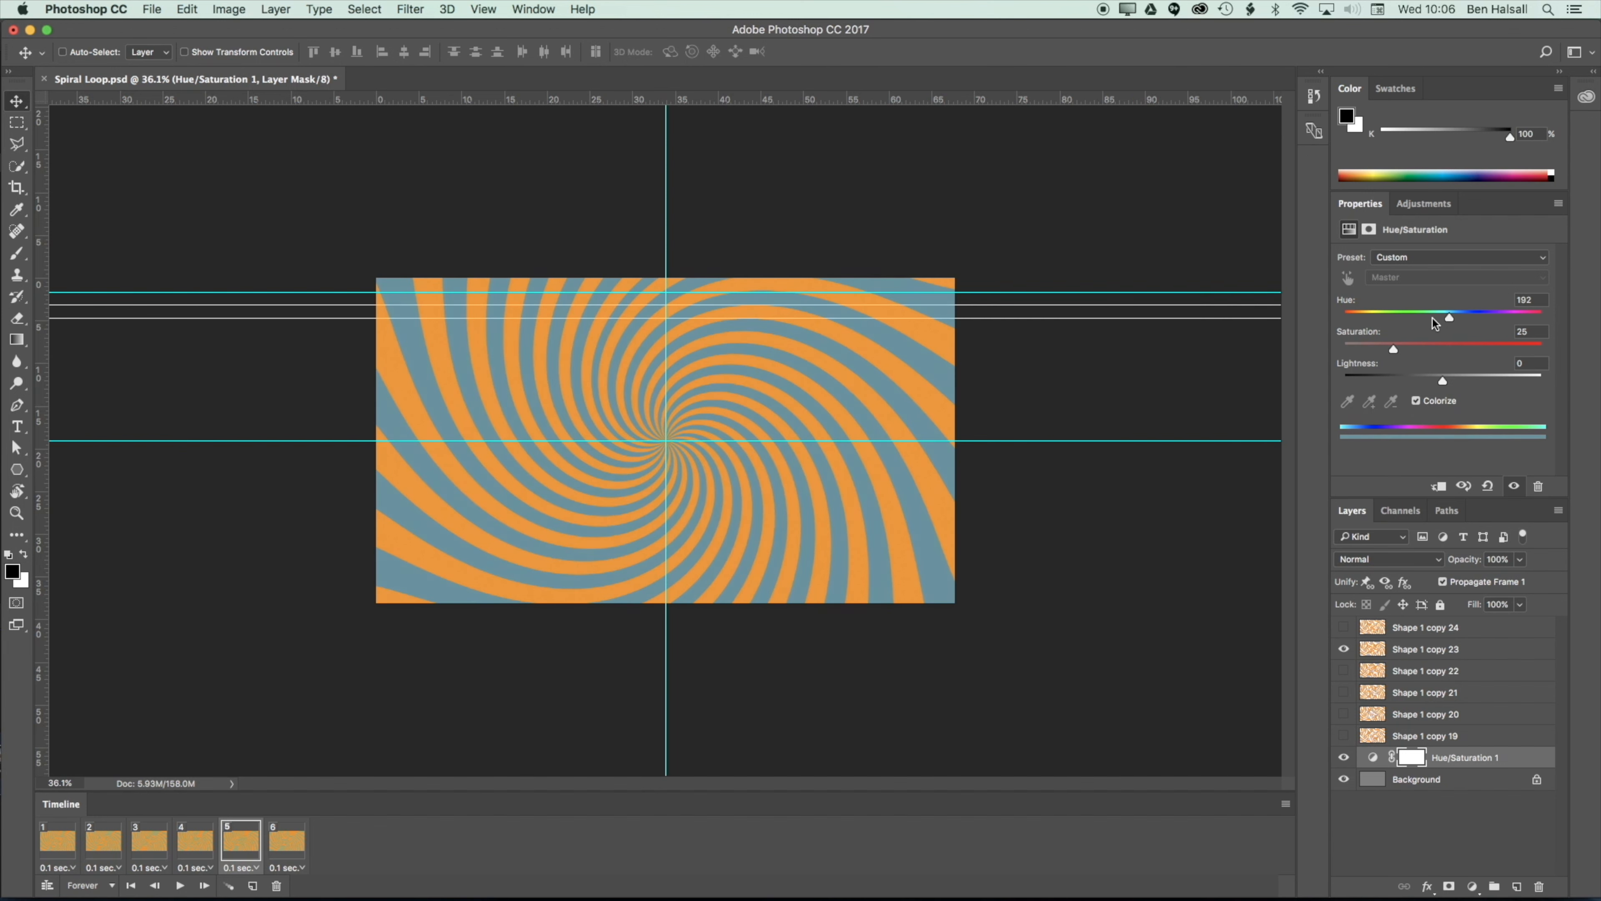
# Group the layers Shape 1 copy 19 through Shape 1 copy 24 into Group 1.
pyautogui.click(1461, 738)
pyautogui.keyDown('shift'); pyautogui.click(1445, 631); pyautogui.keyUp('shift')
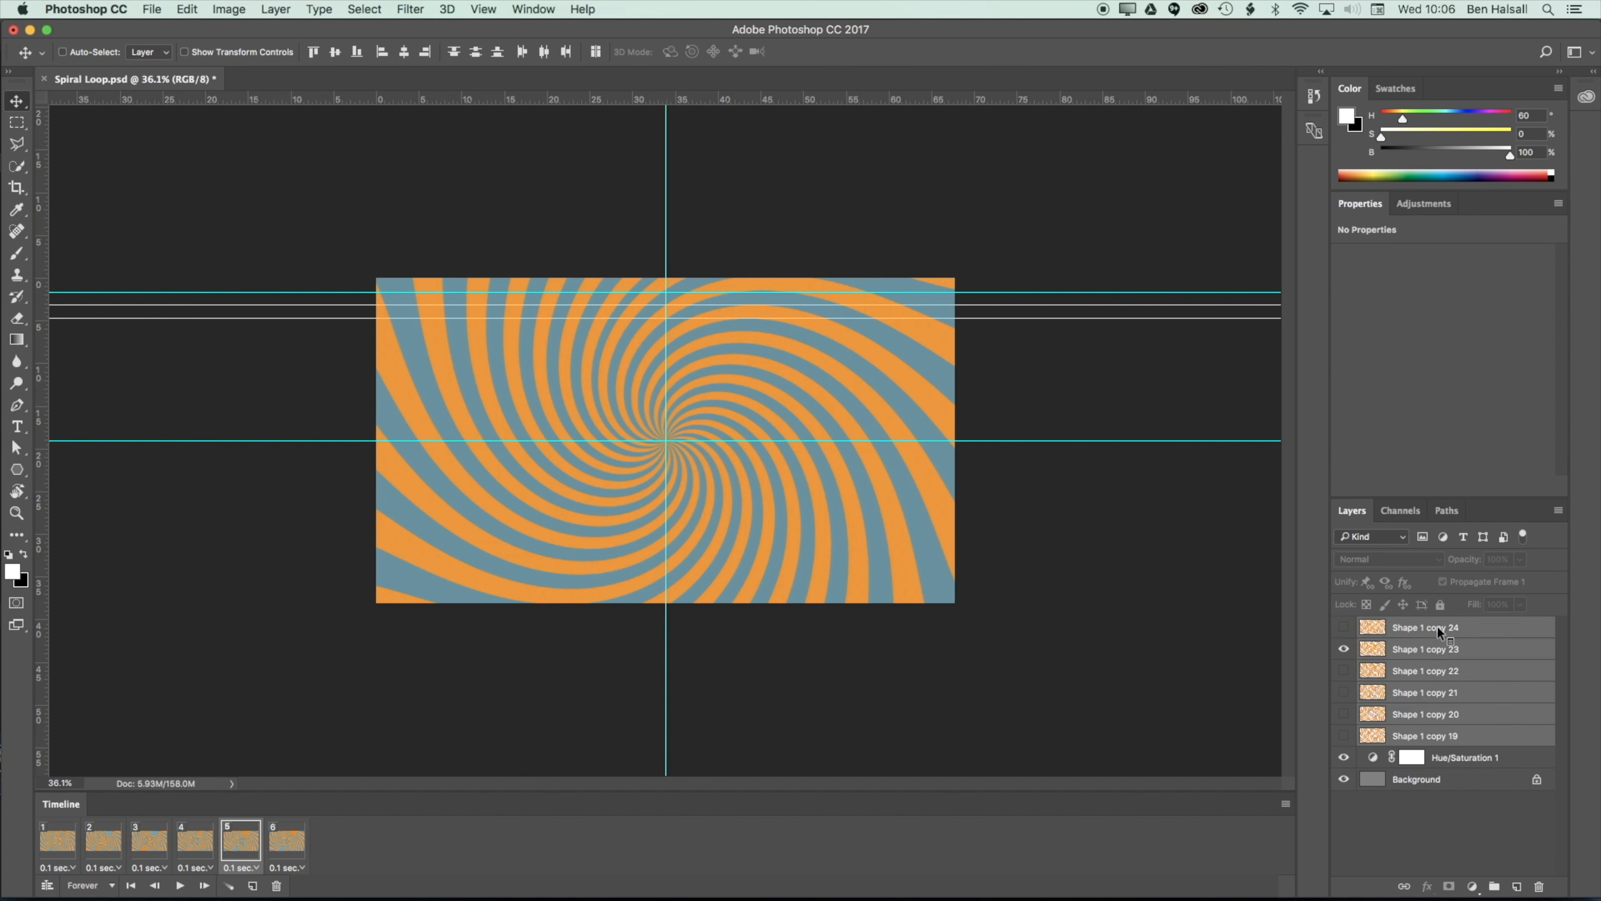
pyautogui.rightClick(1438, 626)
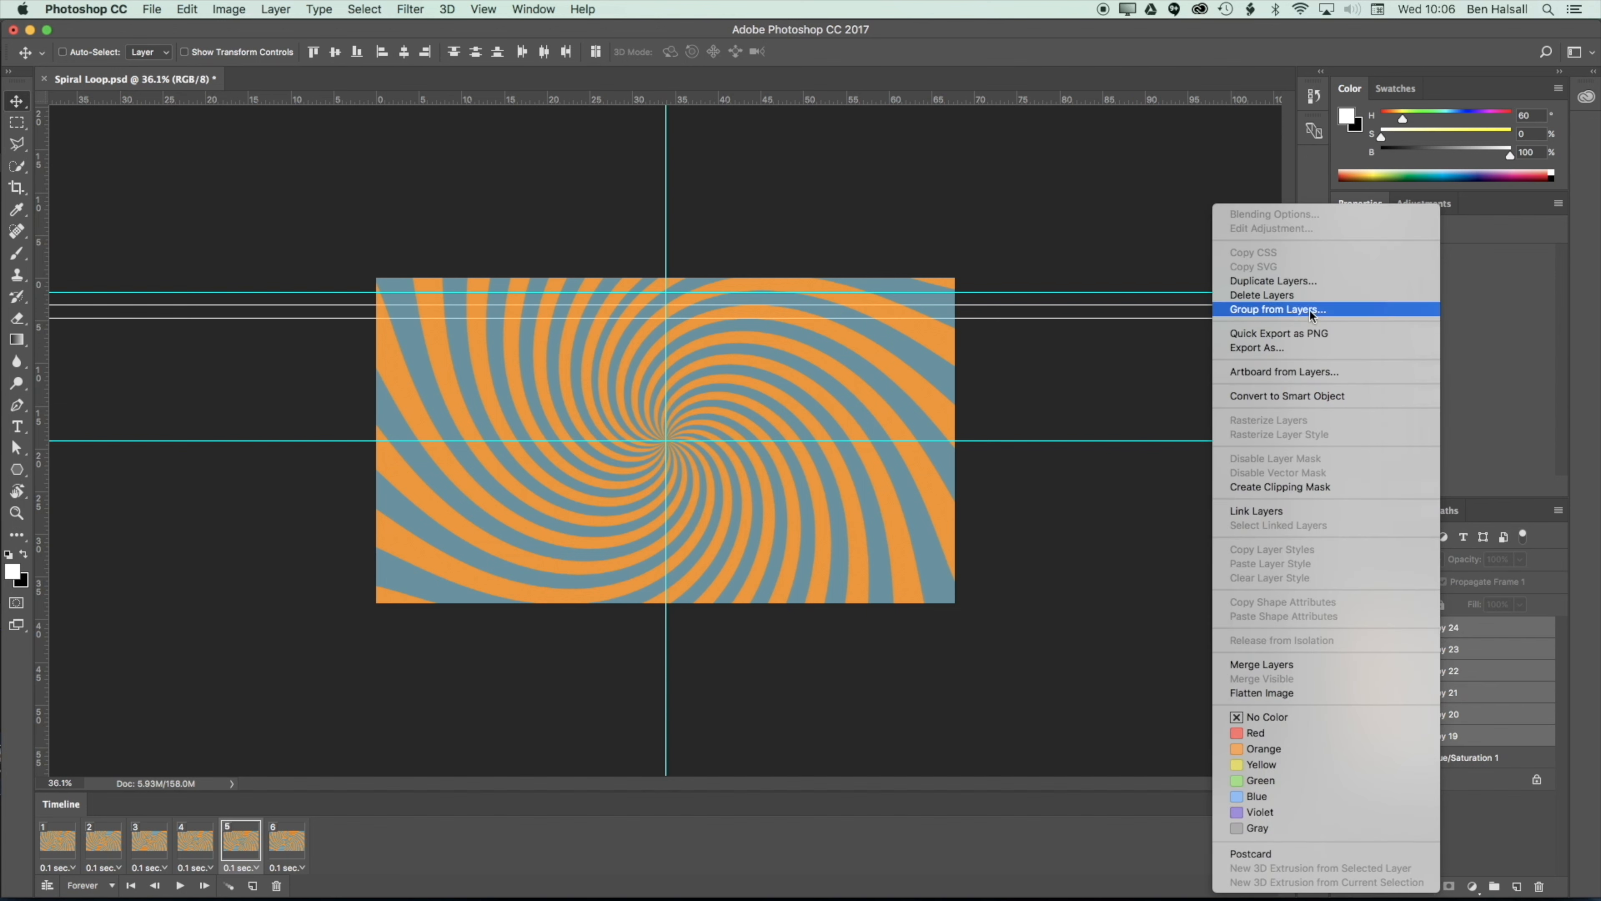
pyautogui.click(1330, 307)
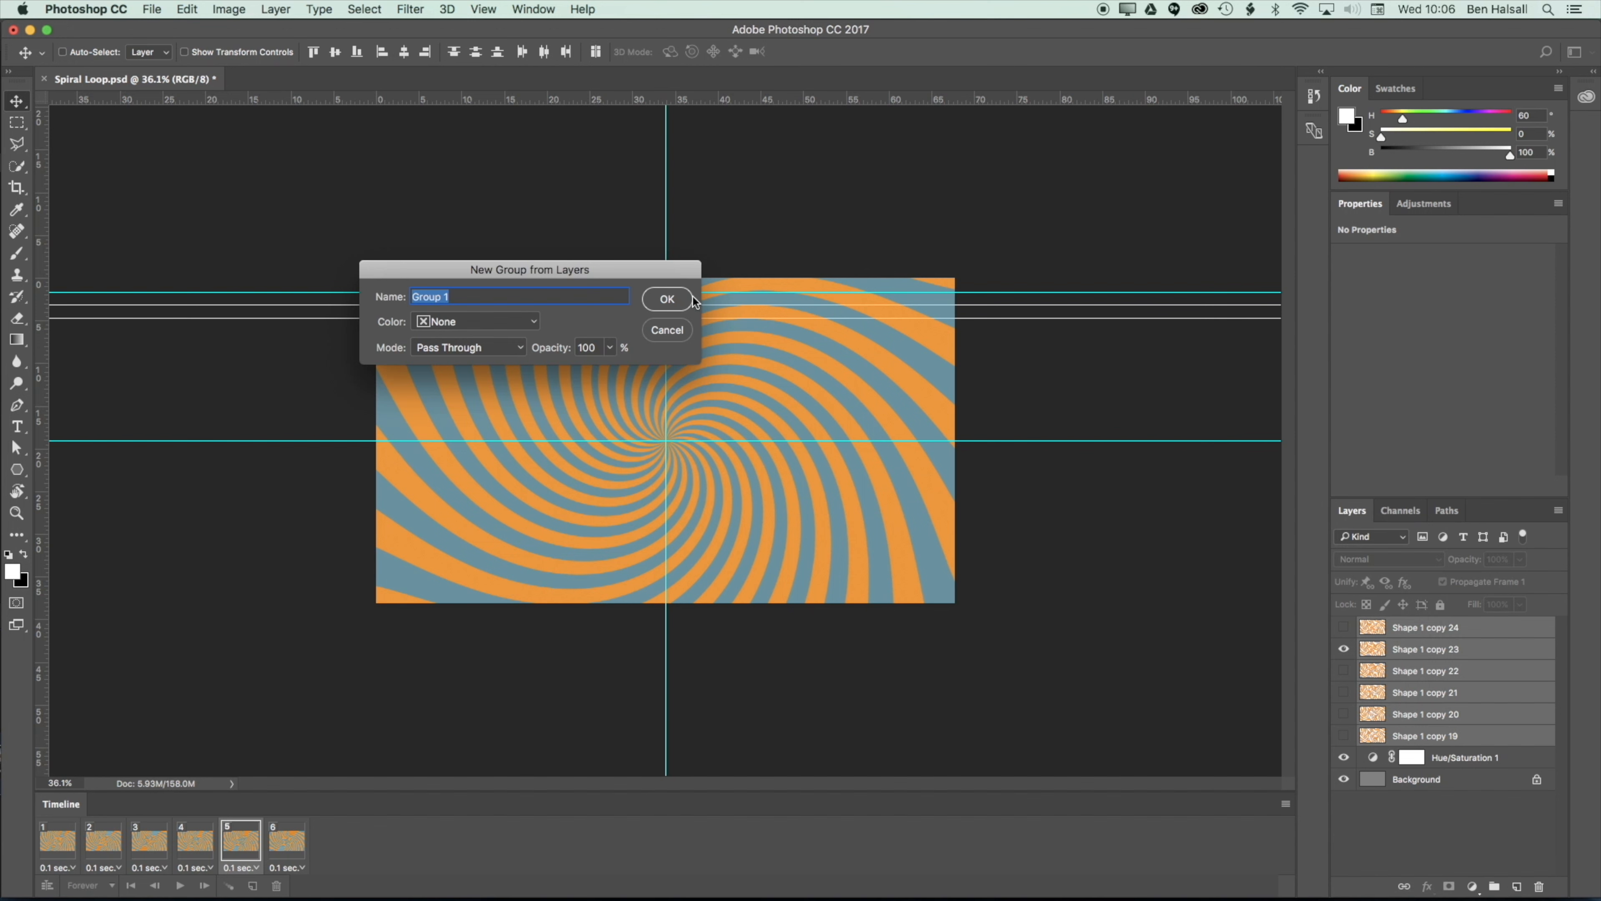
pyautogui.click(655, 306)
# Go back through frames 4, 3, 2 and 1 to check the recolored background, ending on frame 1.
pyautogui.click(192, 839)
pyautogui.click(148, 839)
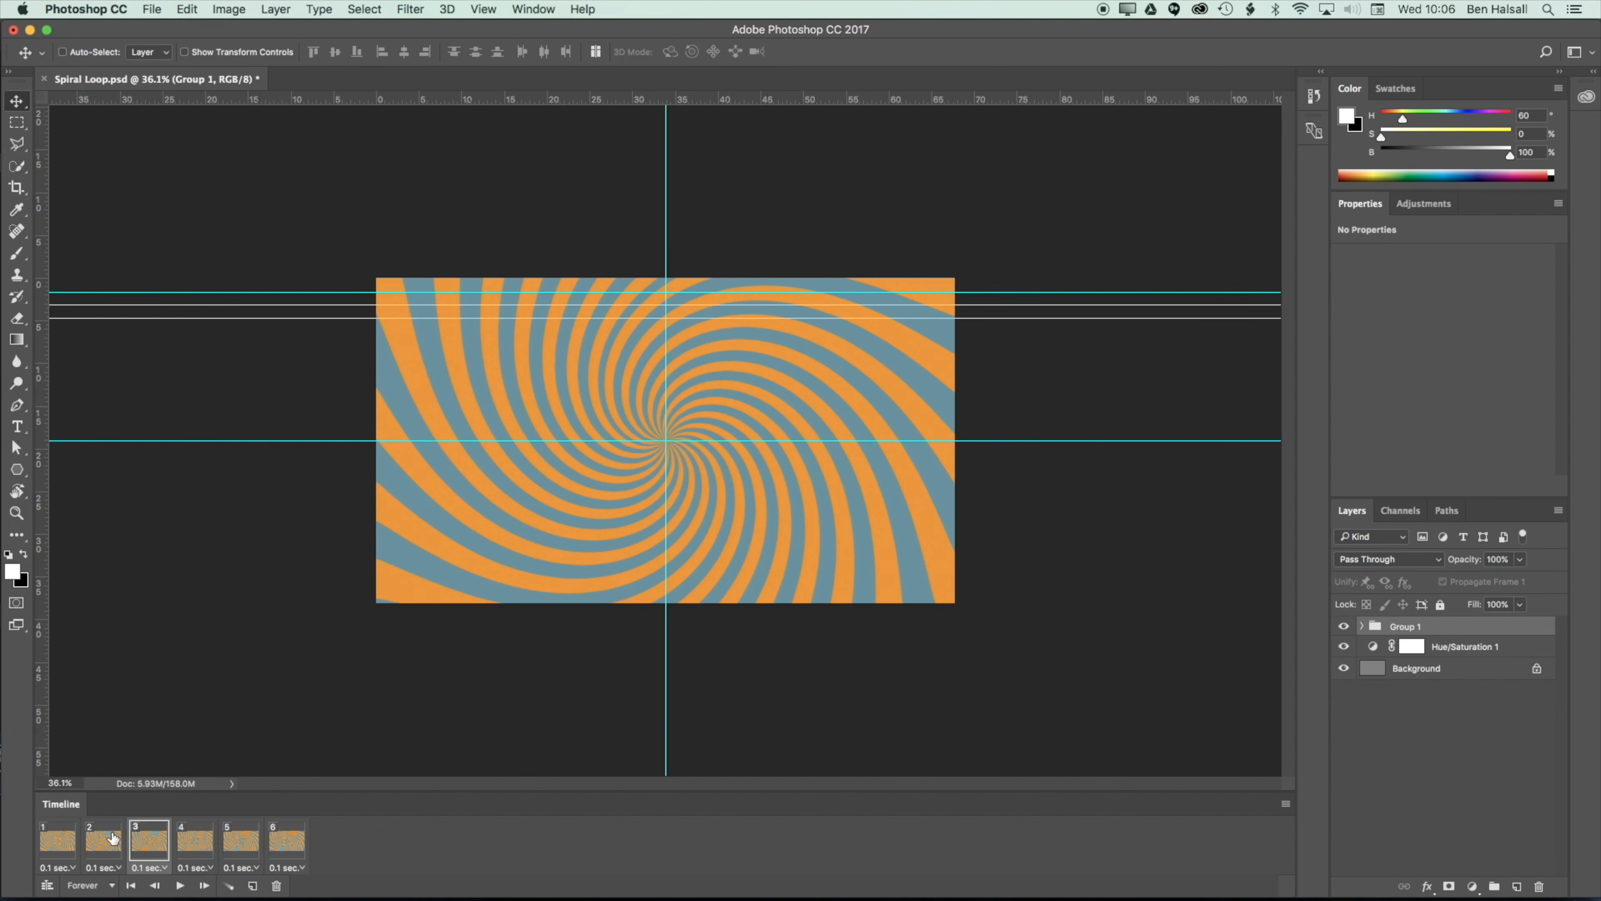
pyautogui.click(102, 839)
pyautogui.click(57, 839)
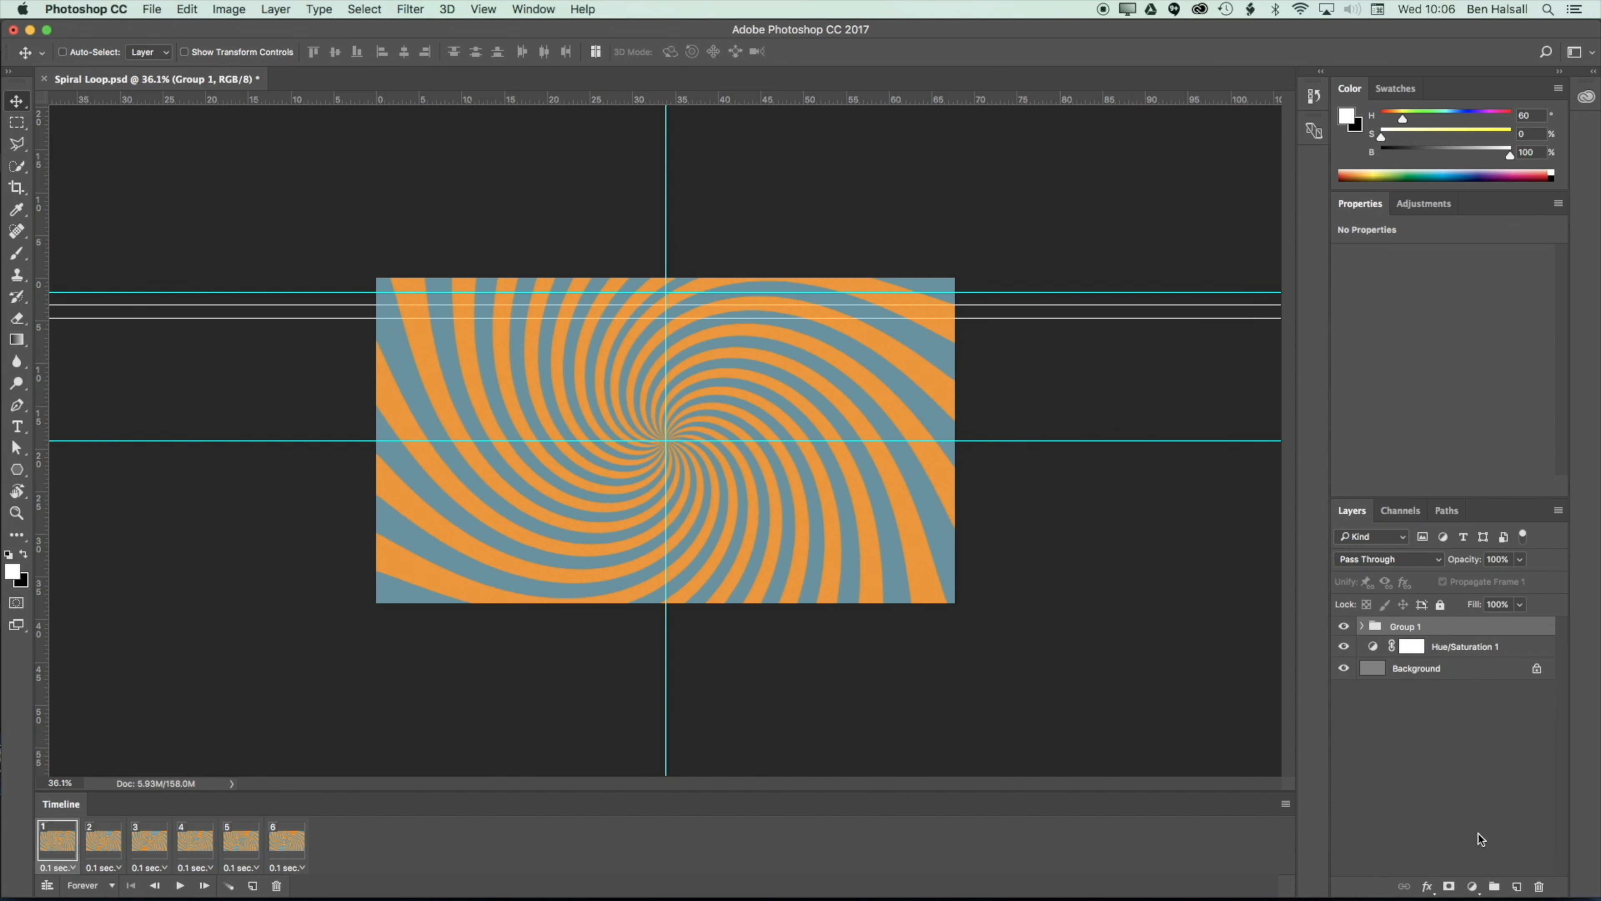
# Add a Hue/Saturation adjustment layer above Group 1 and clip it to the group.
pyautogui.click(1472, 886)
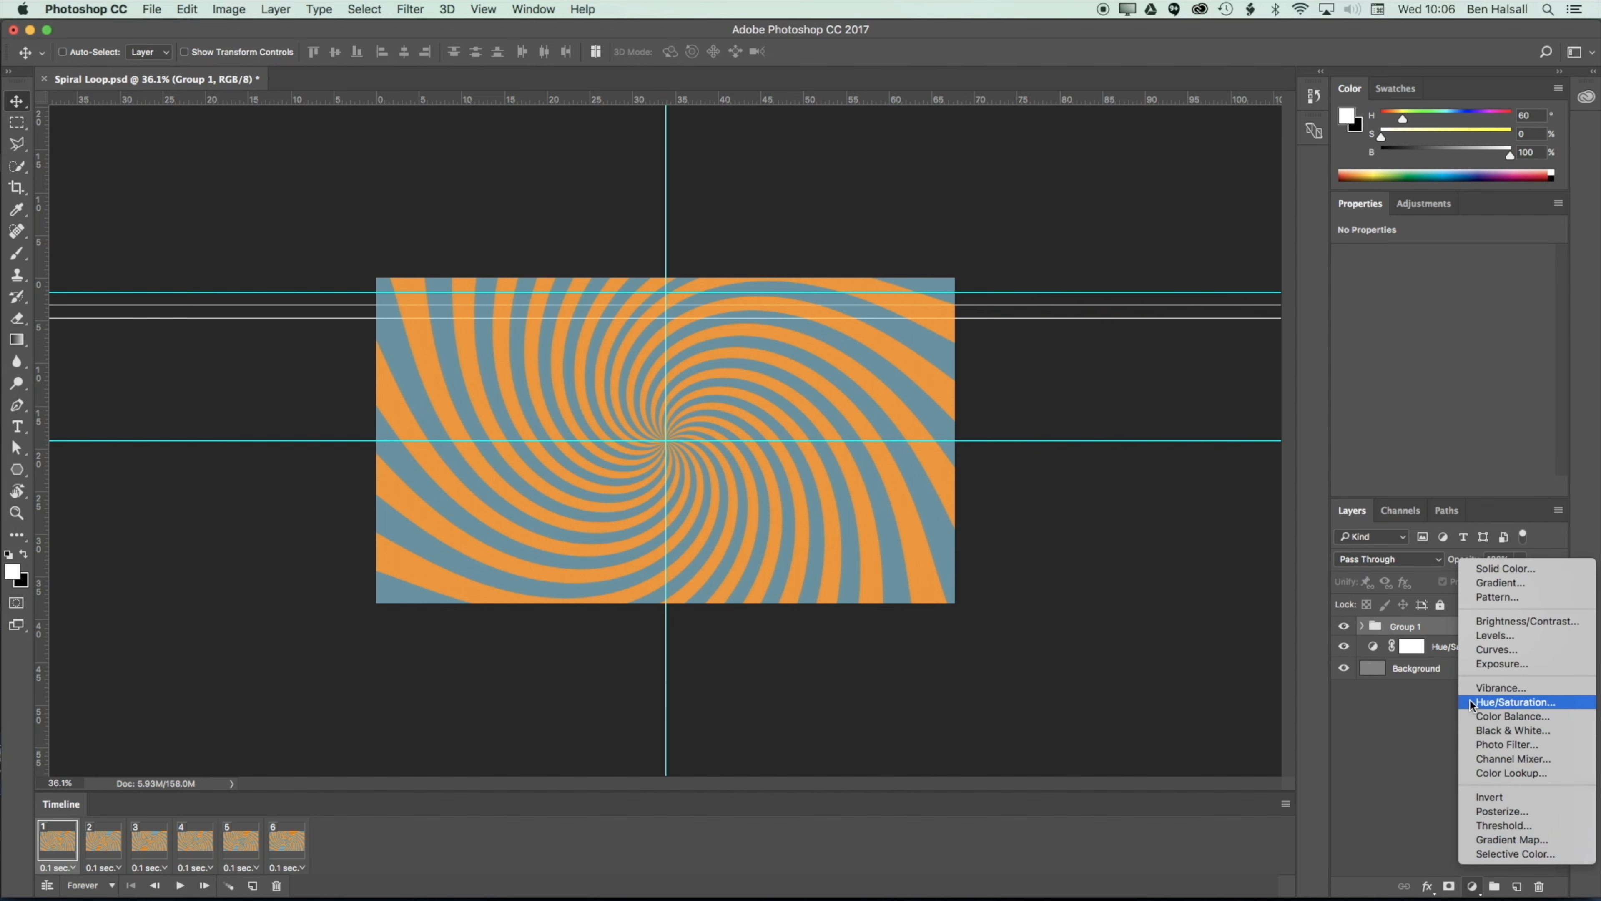
pyautogui.click(1507, 702)
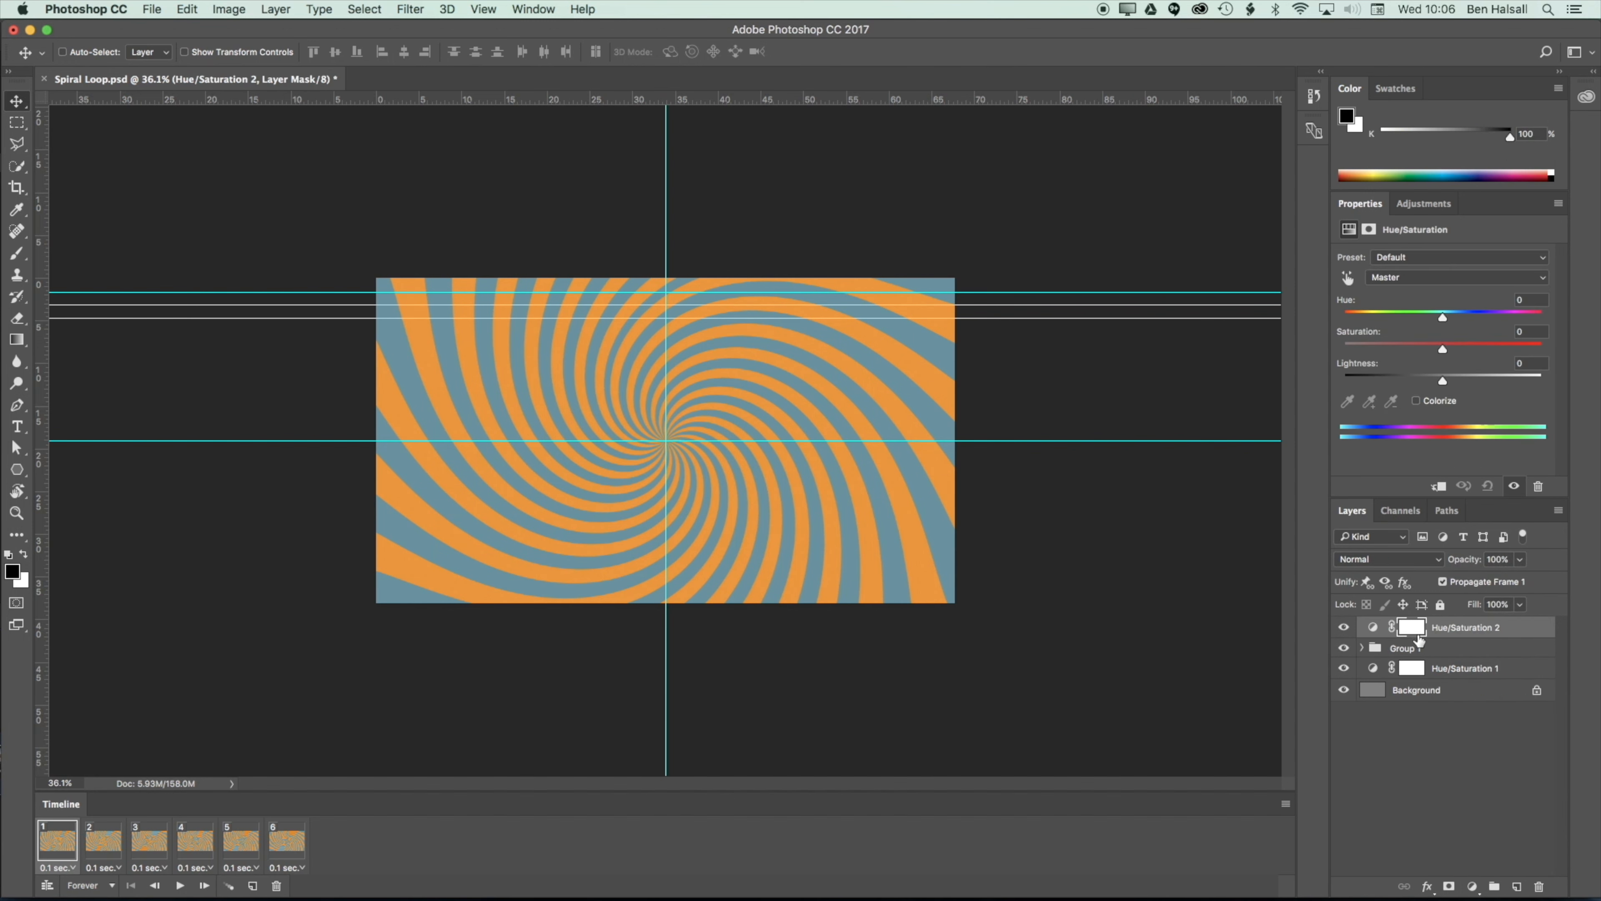
pyautogui.rightClick(1466, 627)
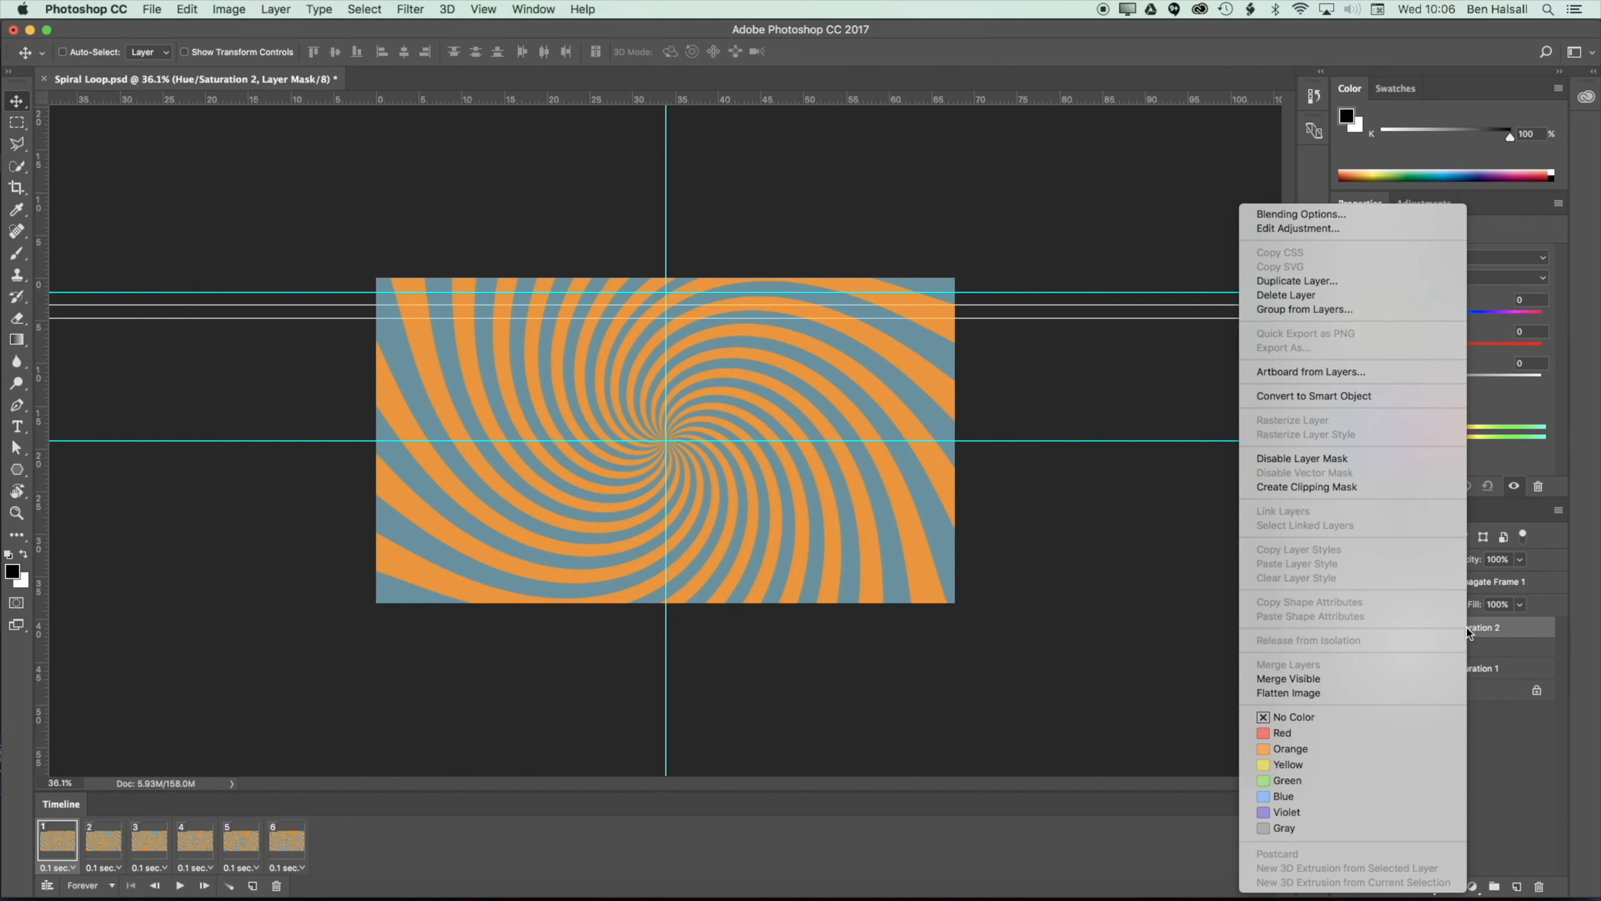
pyautogui.click(1372, 485)
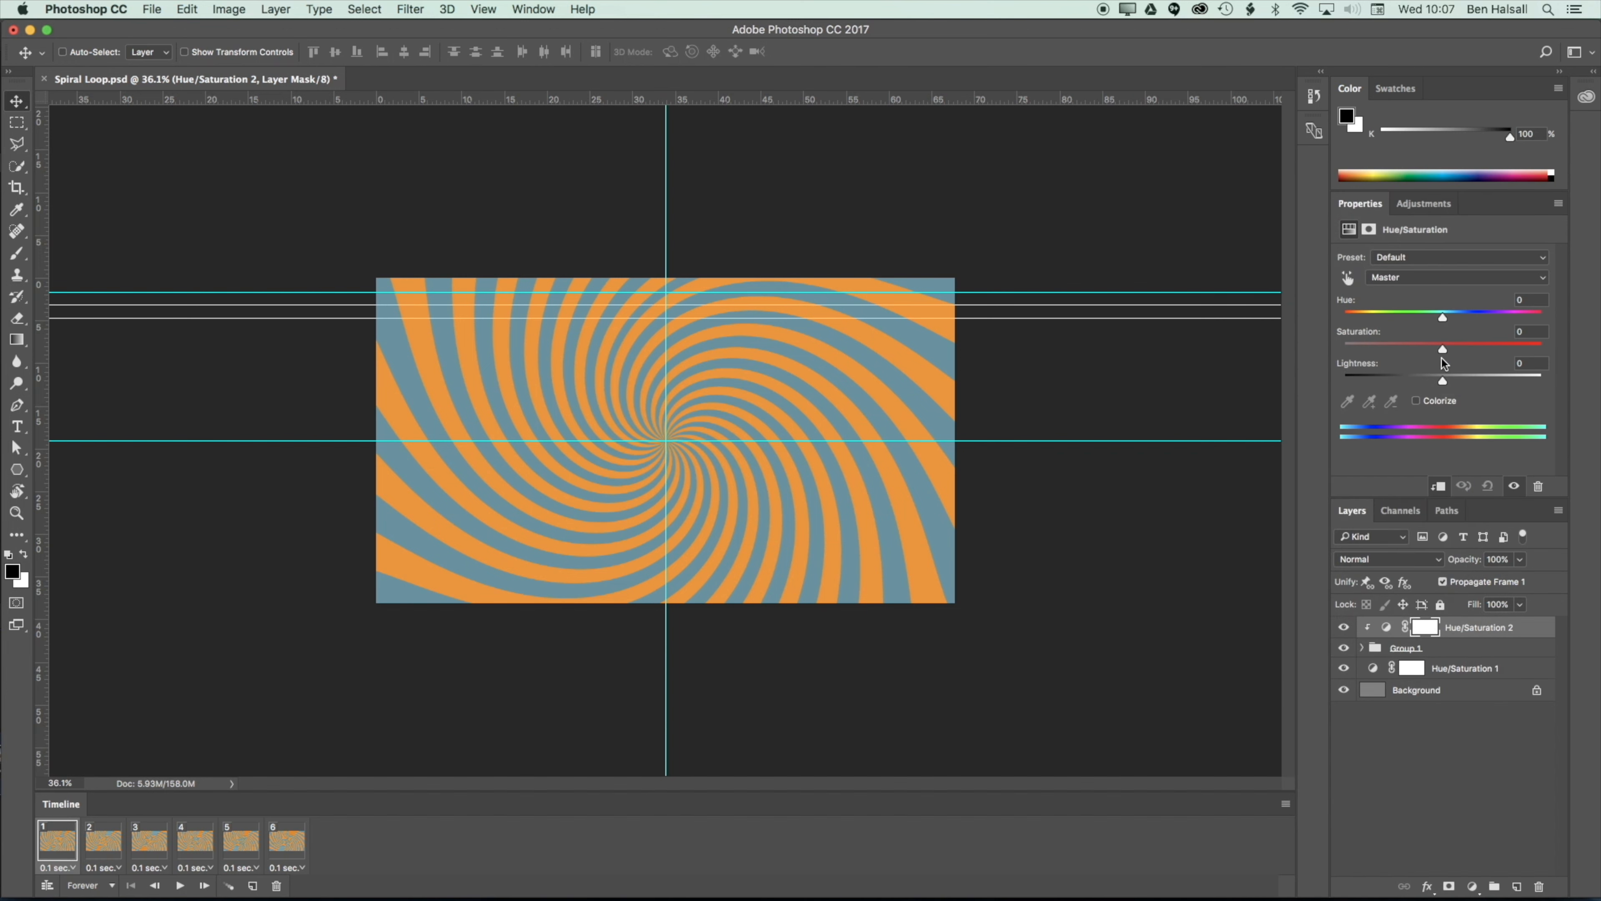
# Colorize the spiral group's Hue/Saturation adjustment with hue 70 and saturation 61.
pyautogui.click(1419, 402)
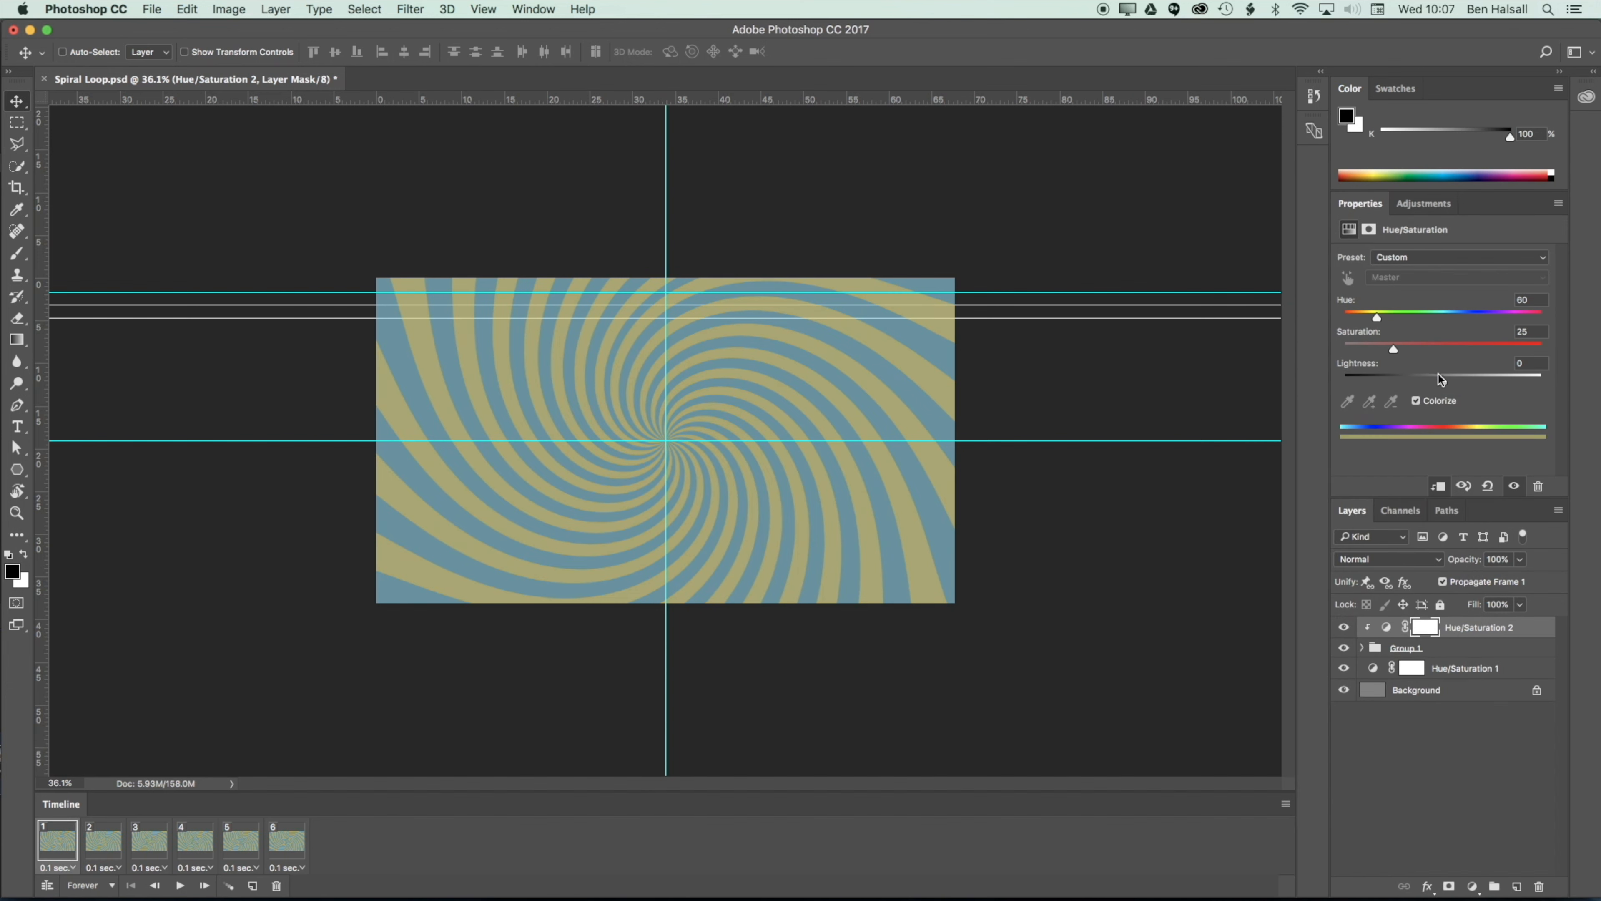
pyautogui.moveTo(1396, 350); pyautogui.dragTo(1467, 350)
pyautogui.moveTo(1382, 320)
pyautogui.mouseDown()
pyautogui.moveTo(1410, 323)
pyautogui.moveTo(1391, 326)
pyautogui.mouseUp()
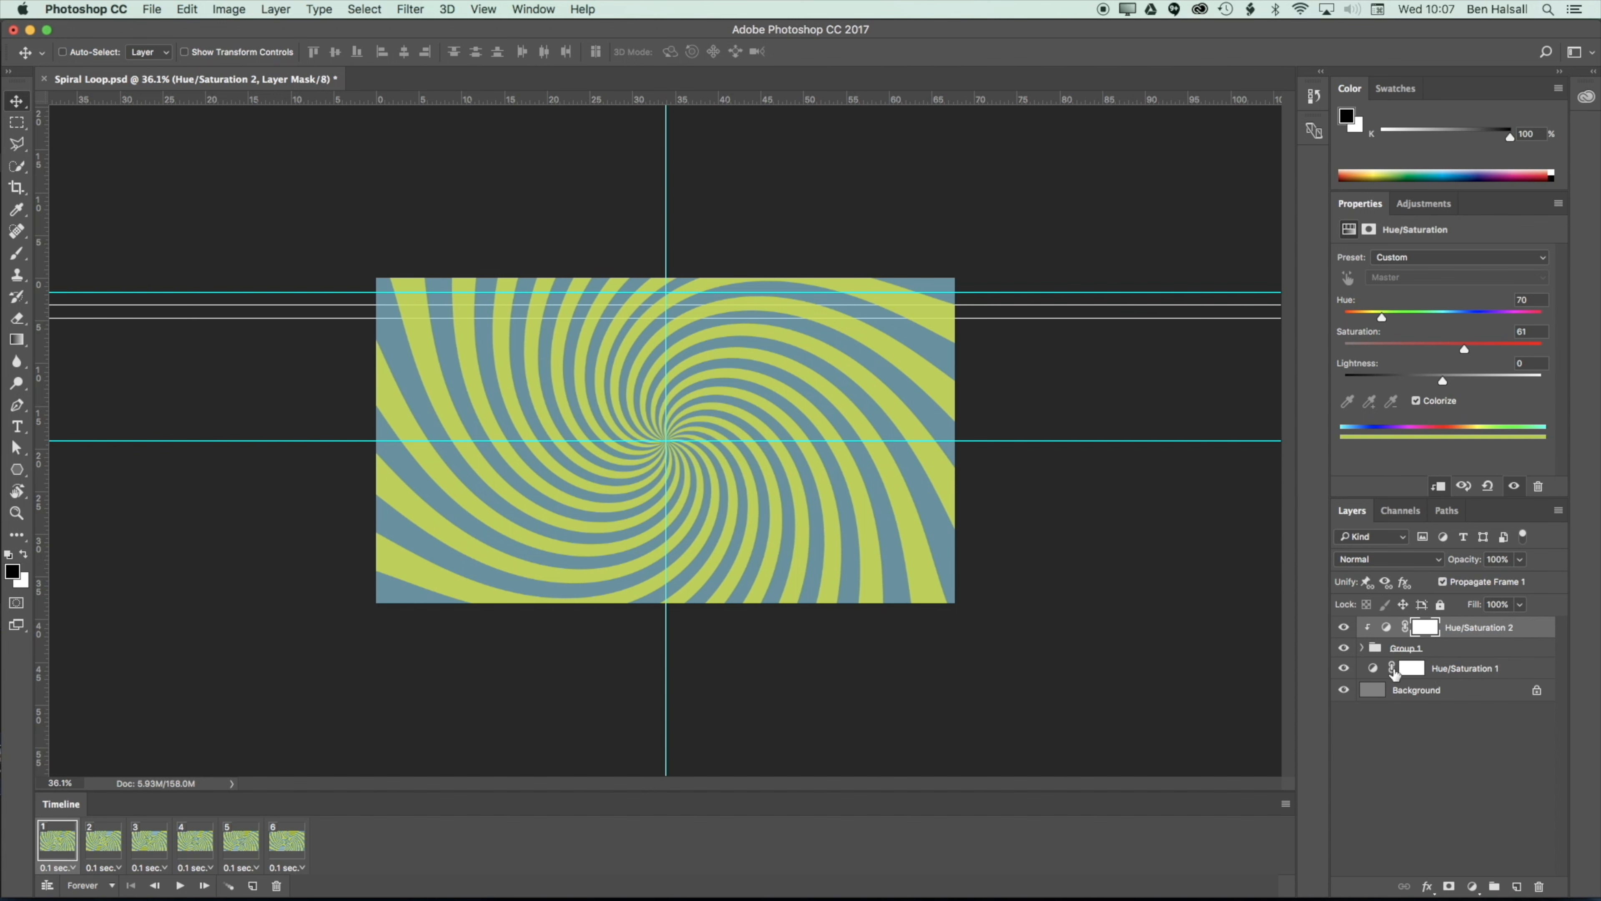
# Lower the hue of the background's Hue/Saturation 1 adjustment layer.
pyautogui.click(1375, 669)
pyautogui.click(1375, 670)
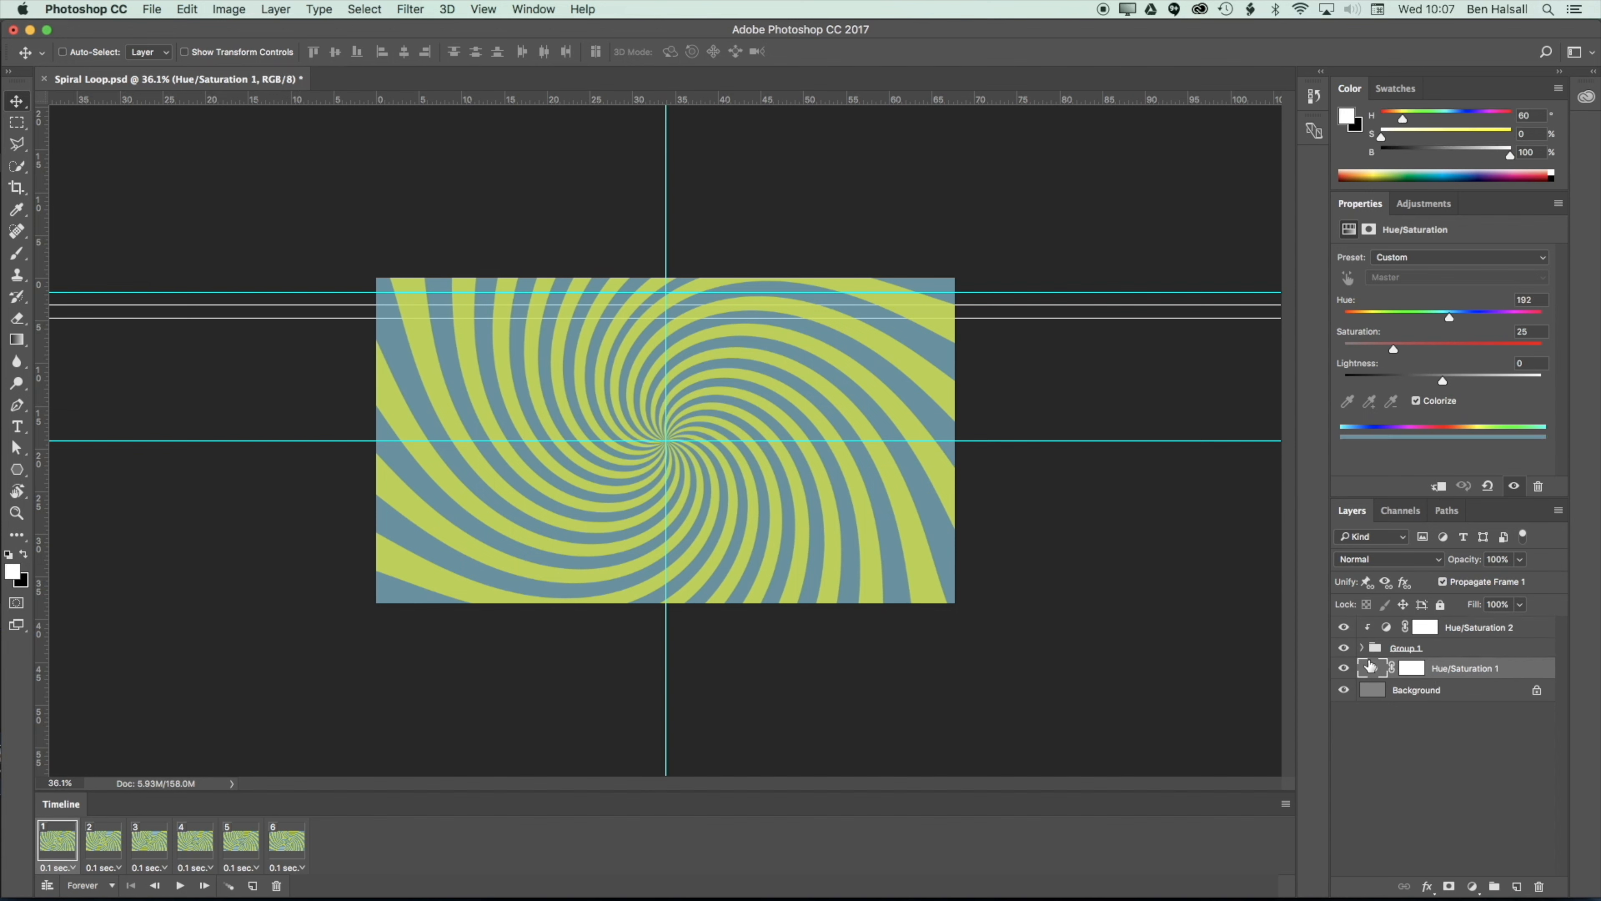
pyautogui.moveTo(1449, 317); pyautogui.dragTo(1376, 329)
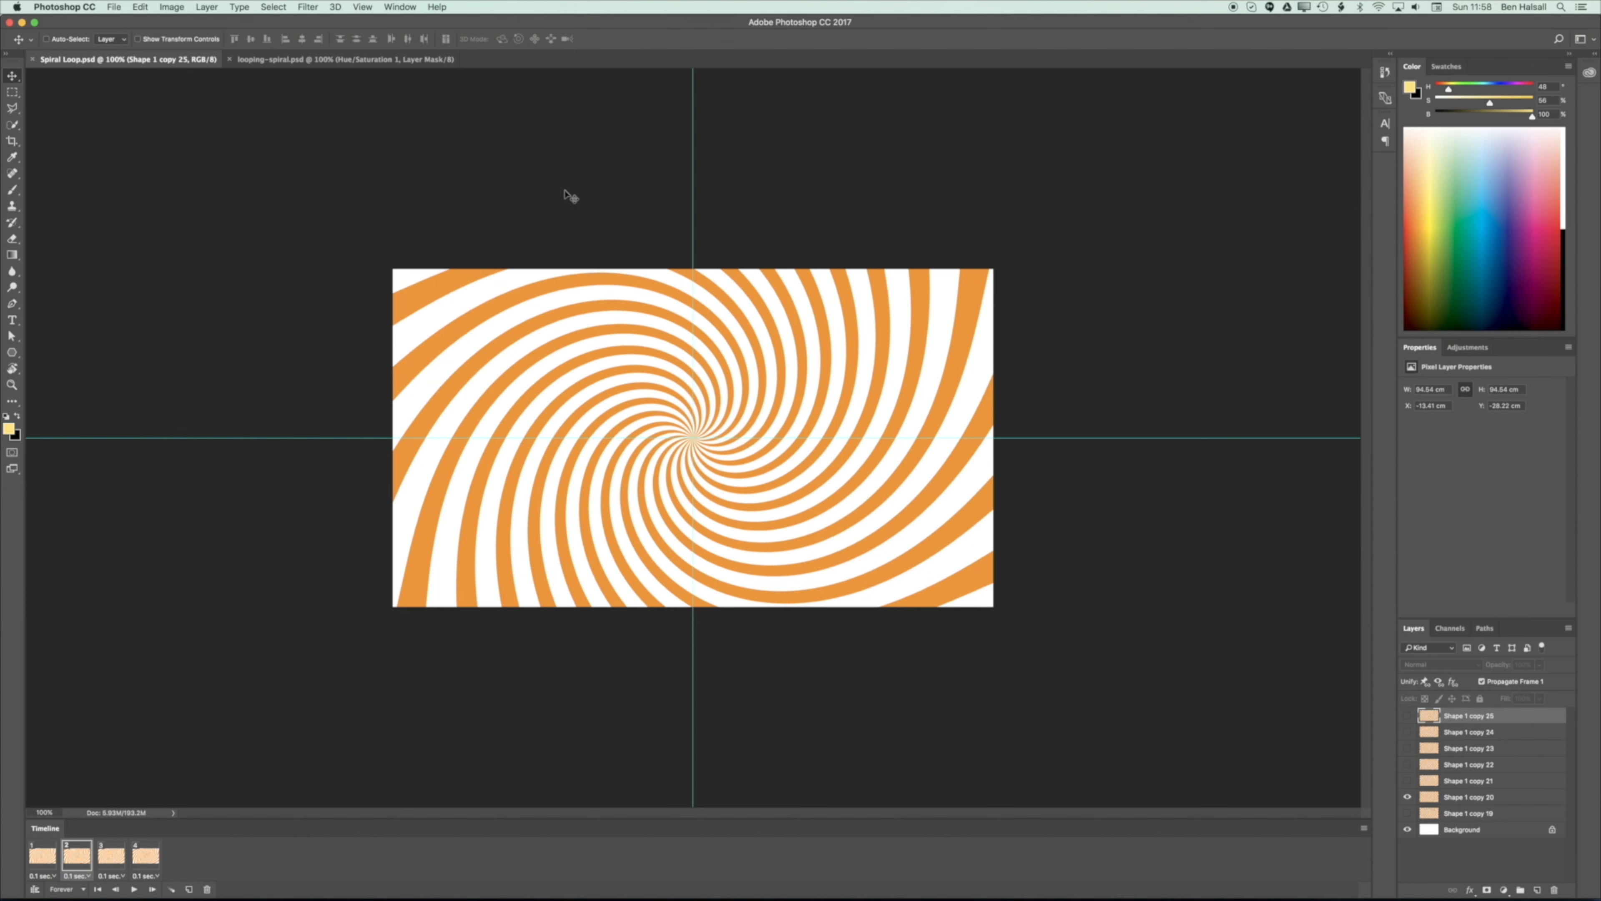
# Set up a Save for Web export of Spiral Loop.psd with the GIF 128 Dithered preset, scaled to 40 percent.
pyautogui.click(115, 7)
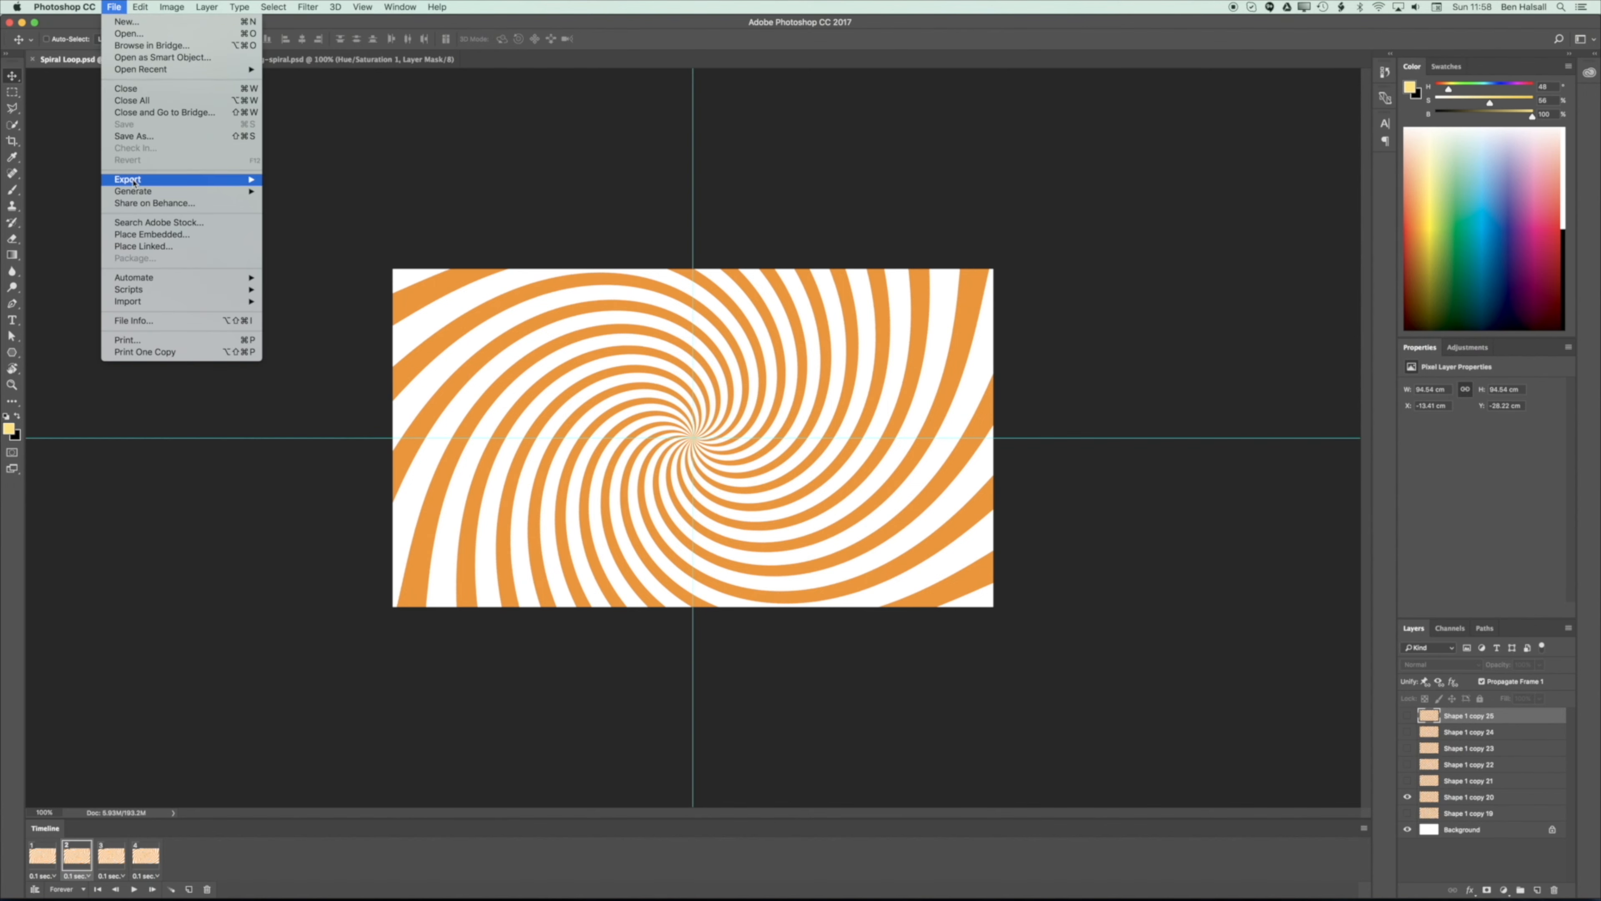
pyautogui.moveTo(133, 182)
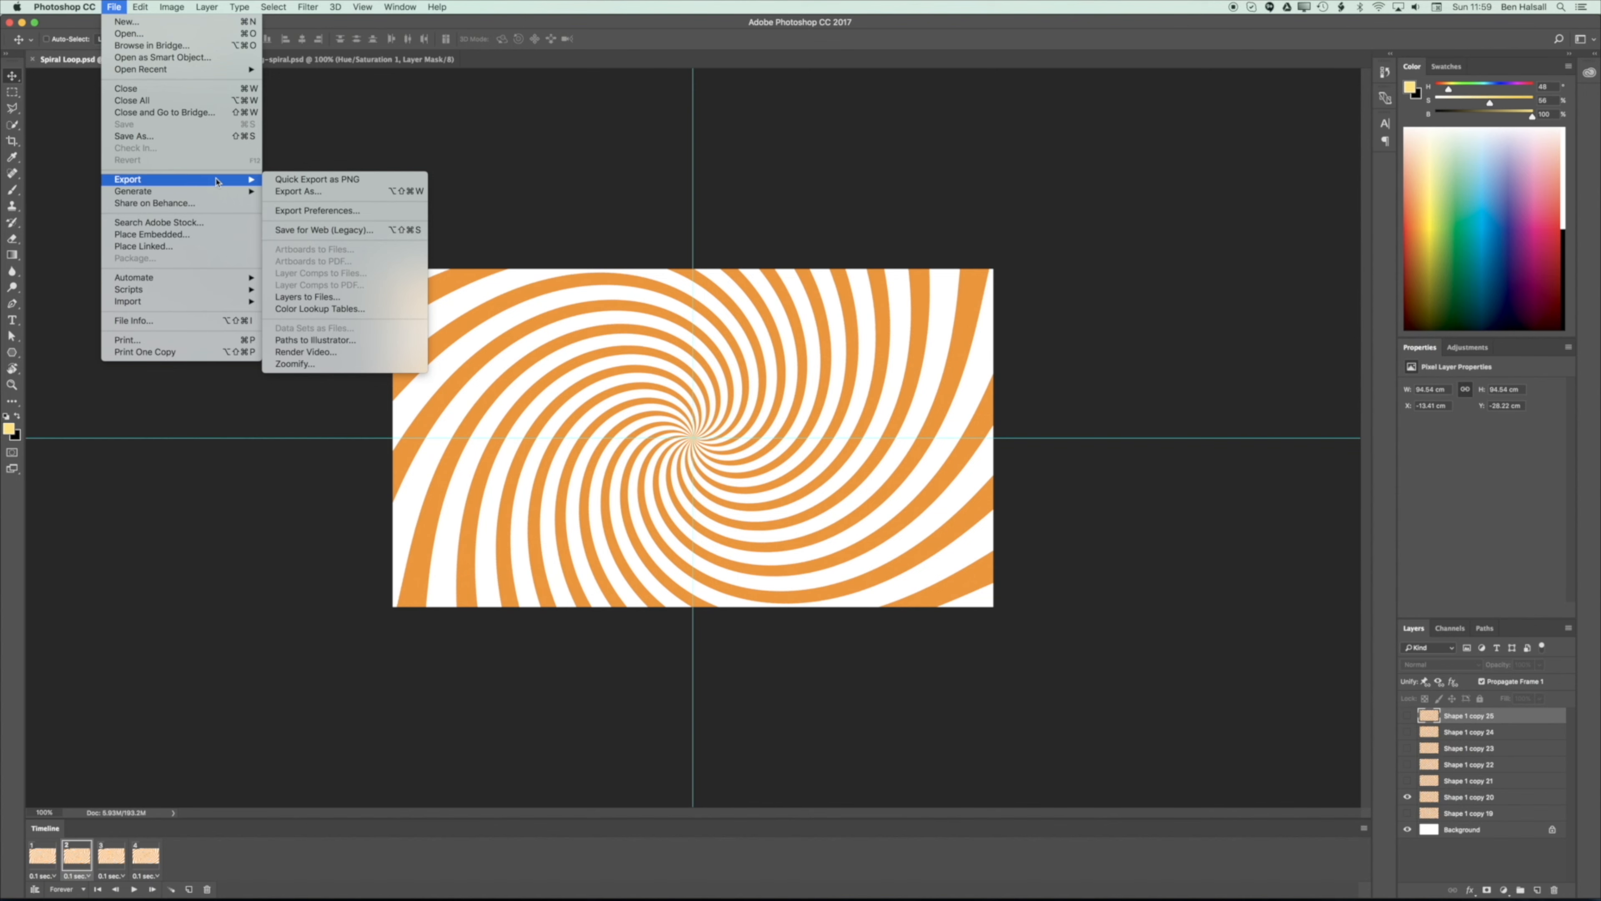
pyautogui.click(313, 231)
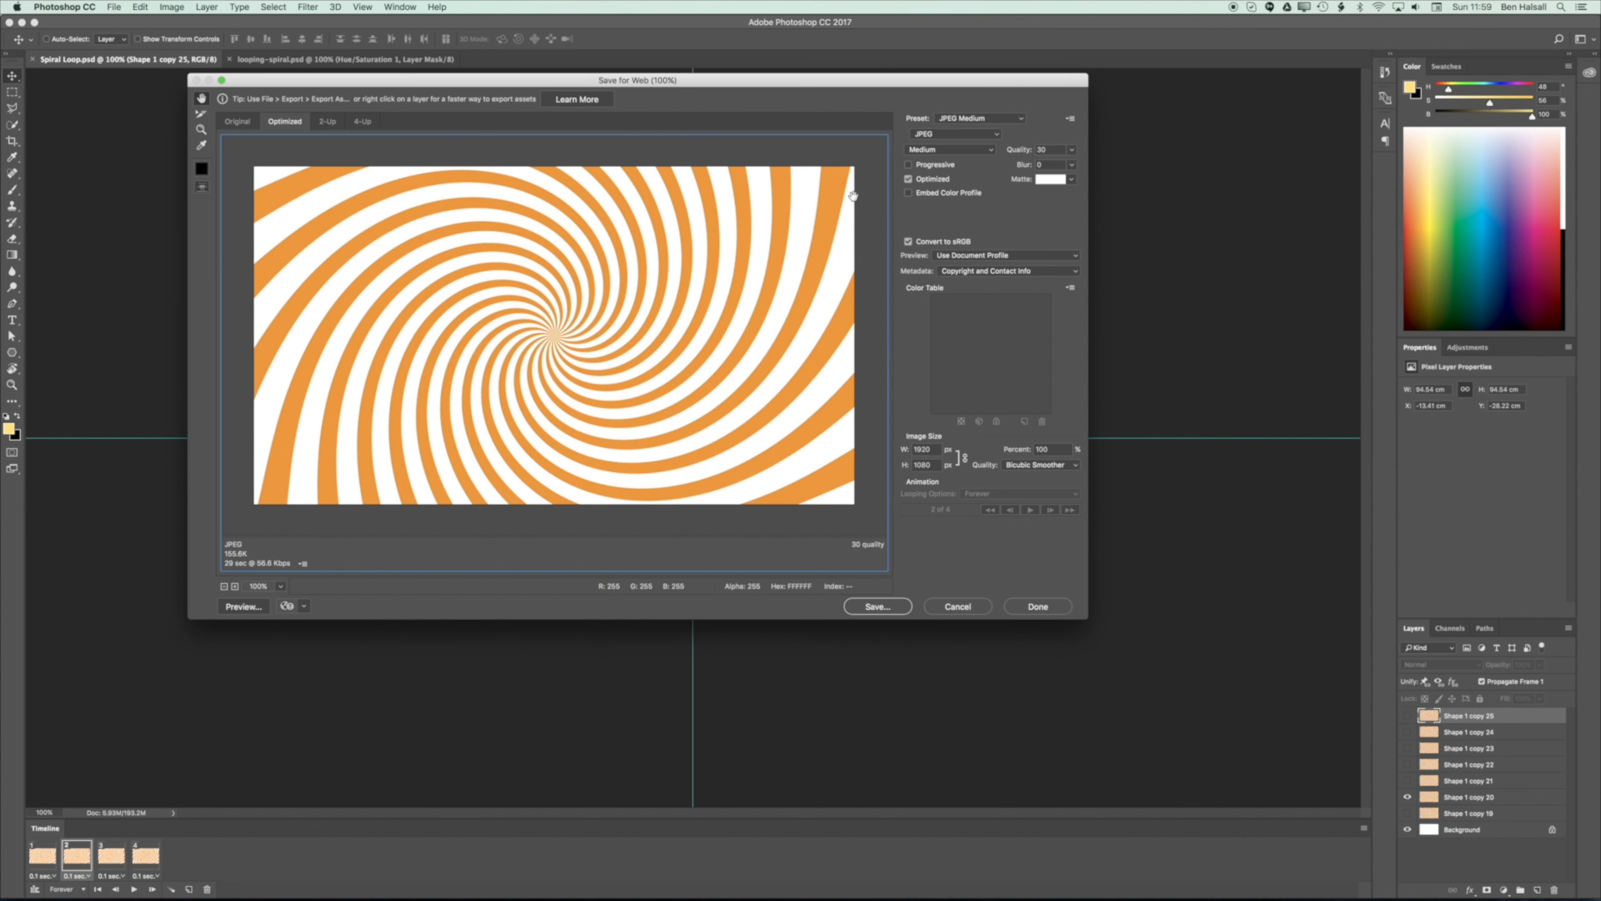
pyautogui.click(965, 119)
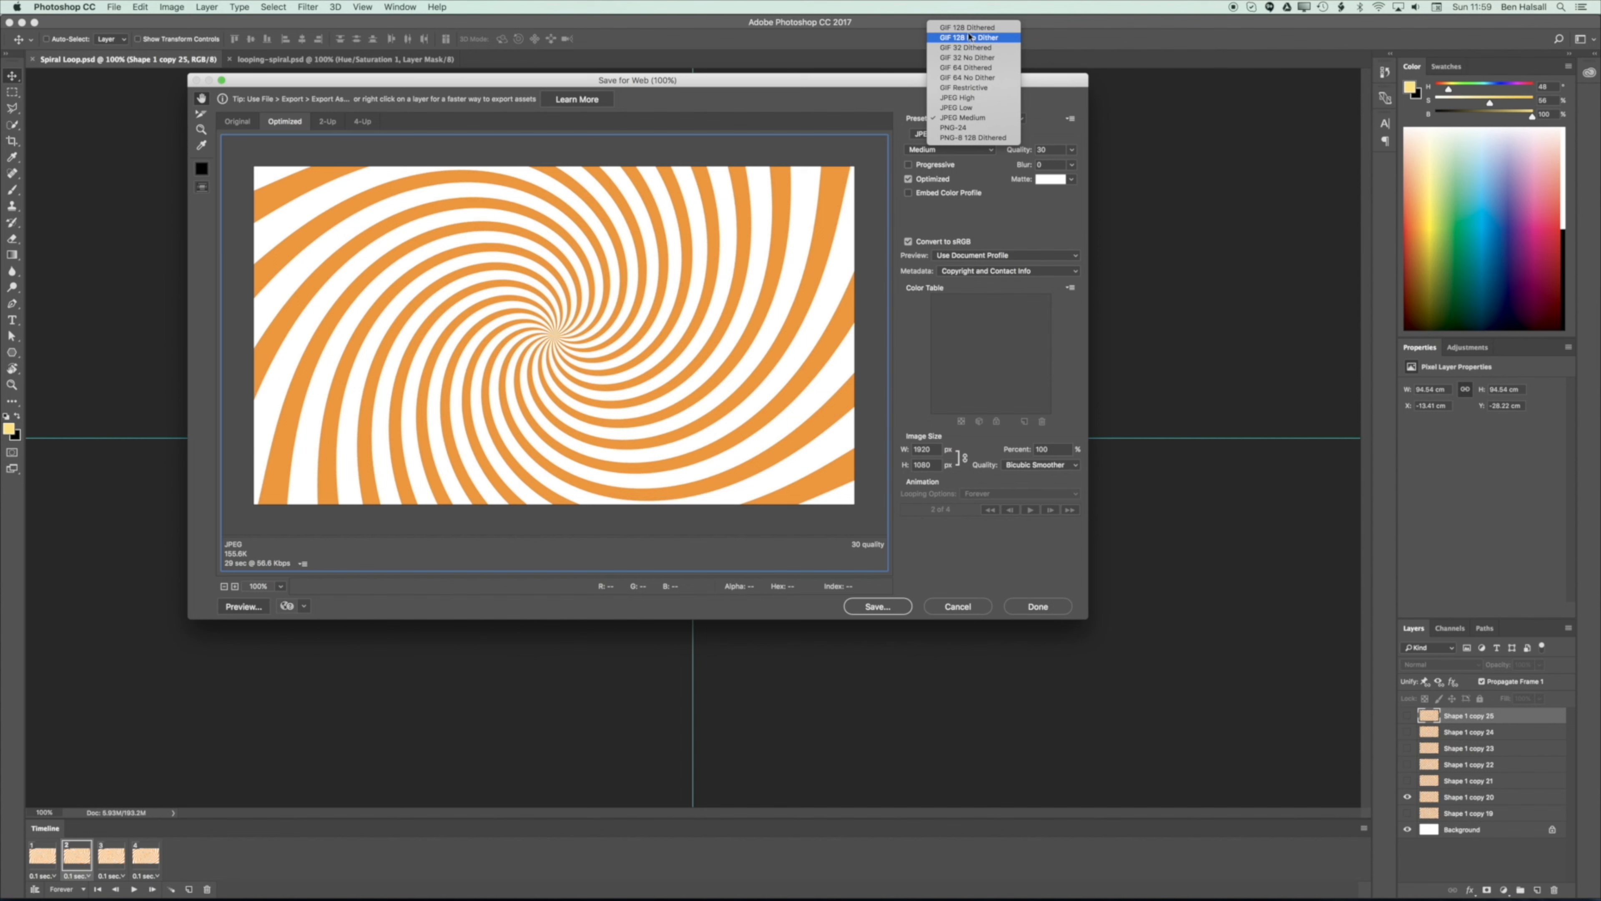
pyautogui.click(999, 28)
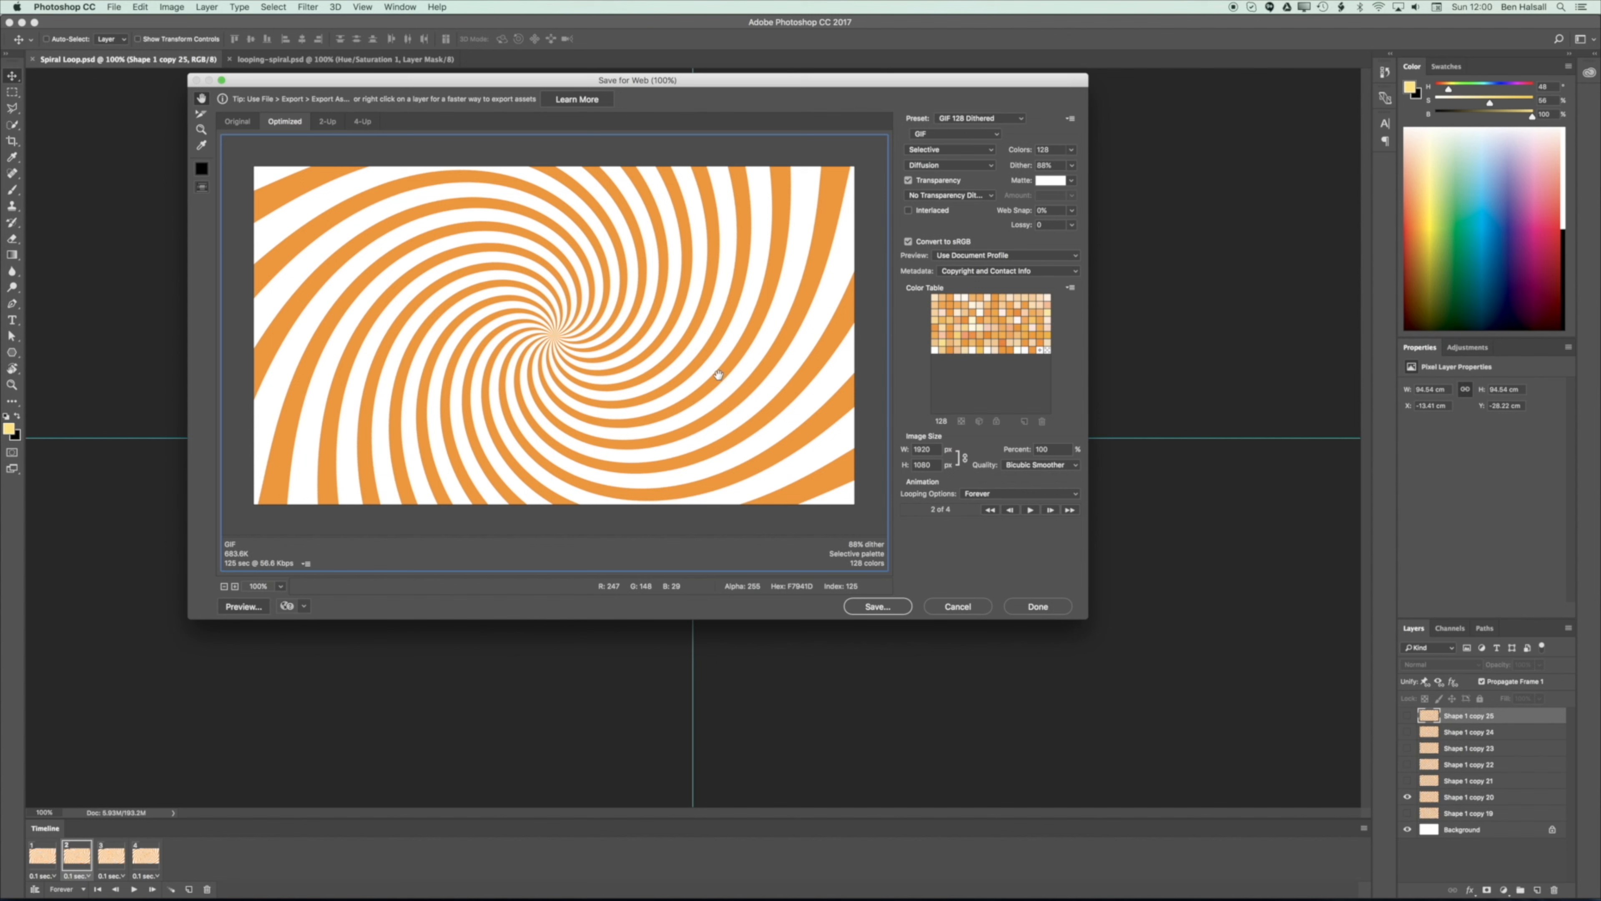
pyautogui.click(1043, 449)
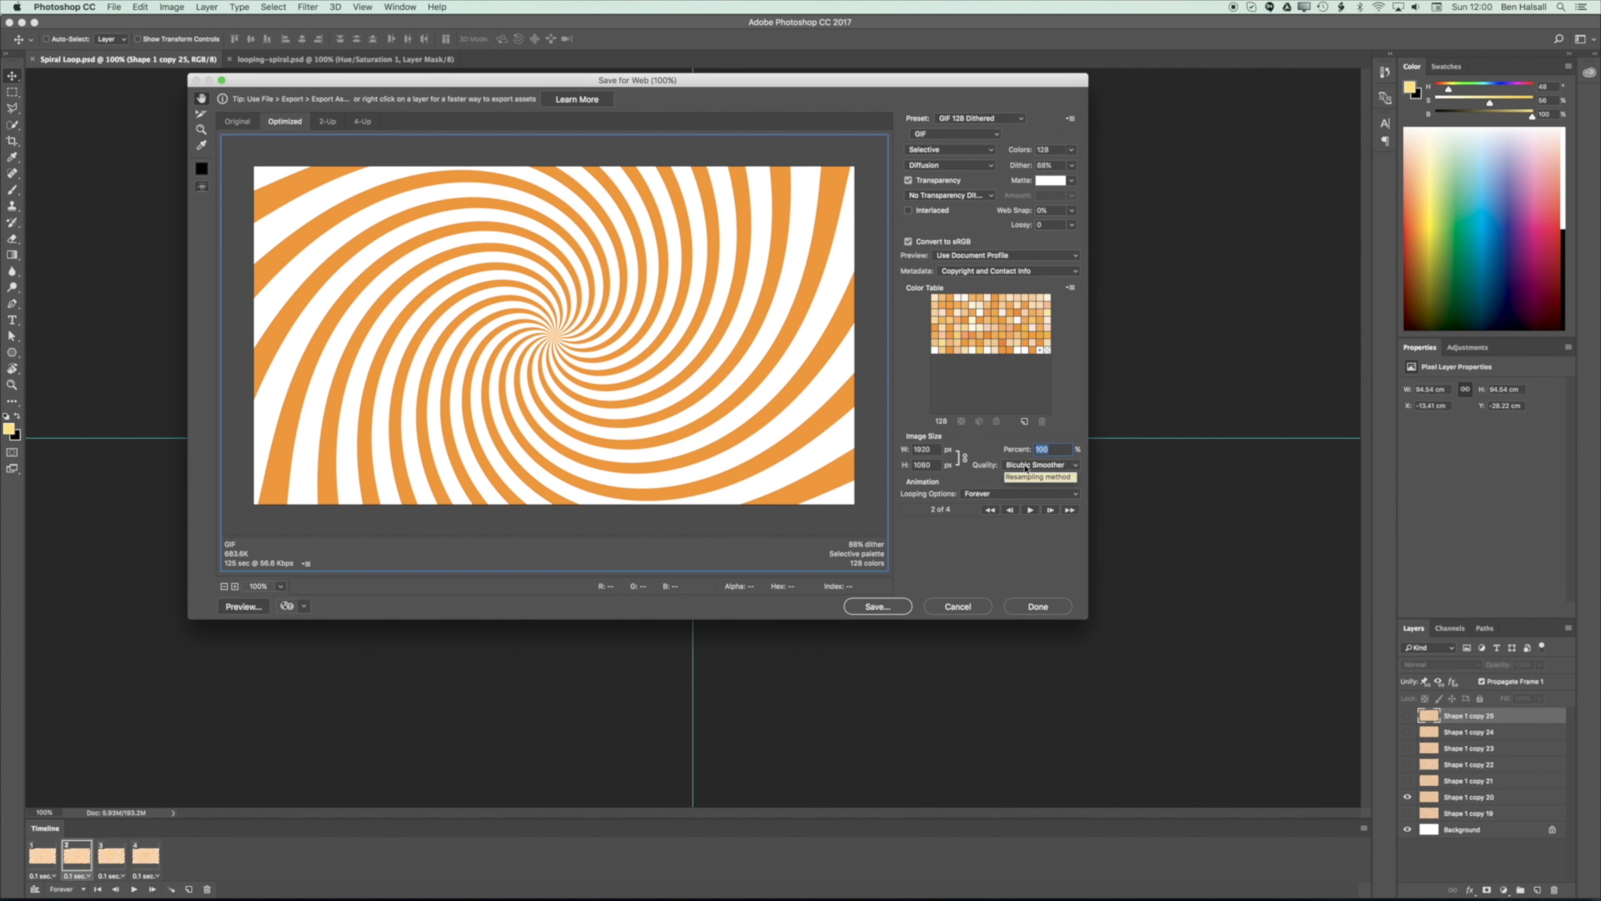
pyautogui.write('40')
pyautogui.press('Tab')
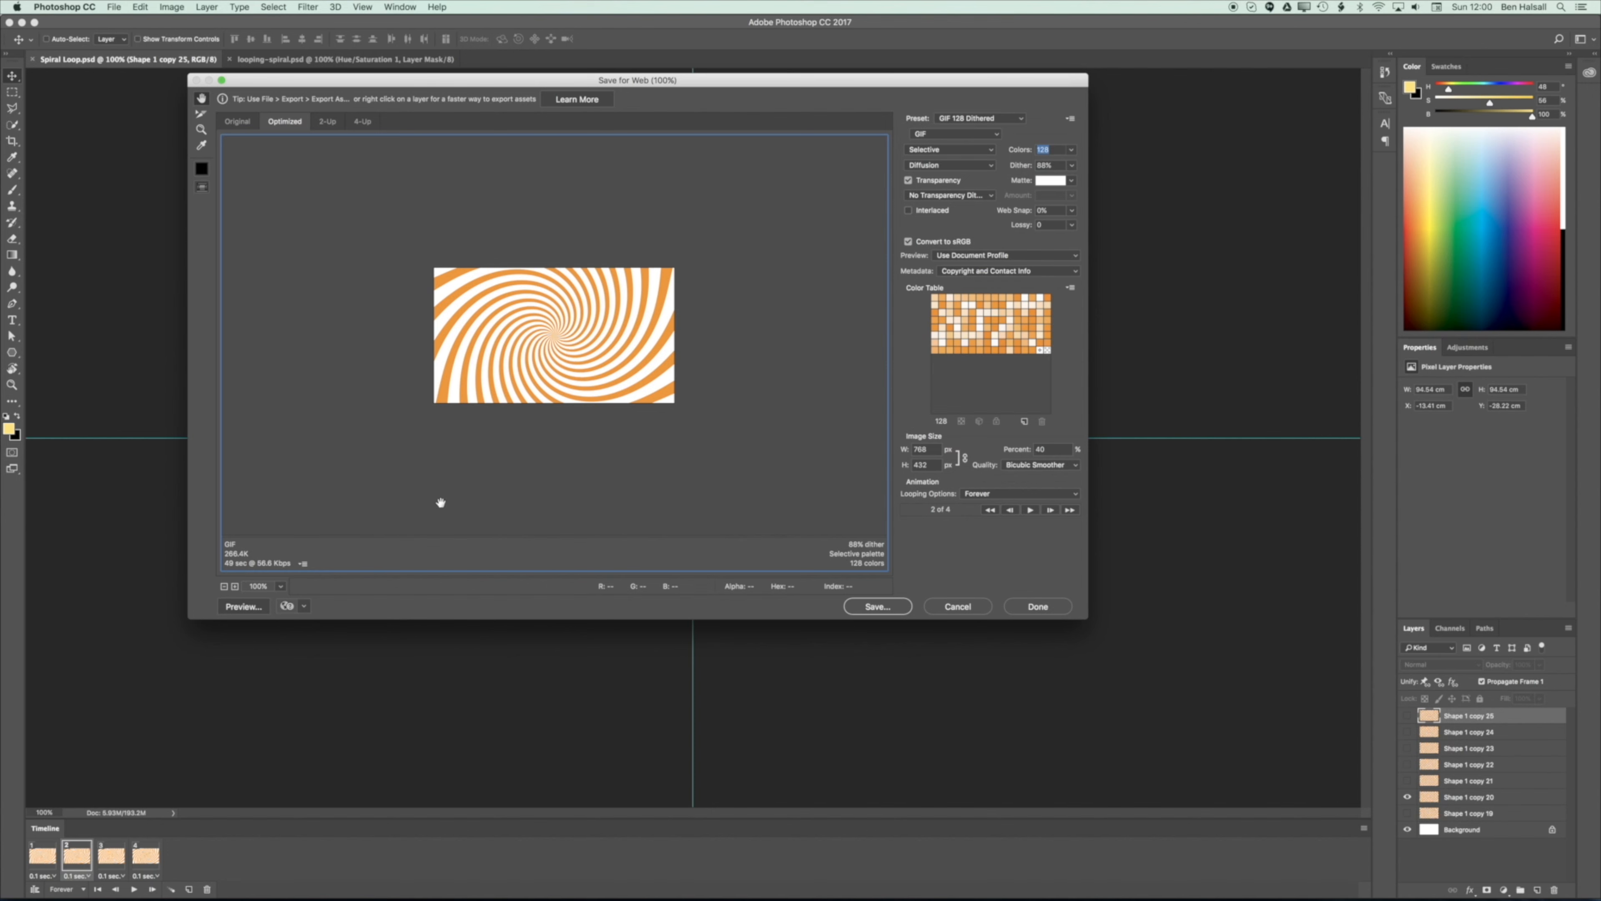
# Preview the looping animation in the export and save it as Spiral-Loop.gif on the Desktop.
pyautogui.click(1029, 510)
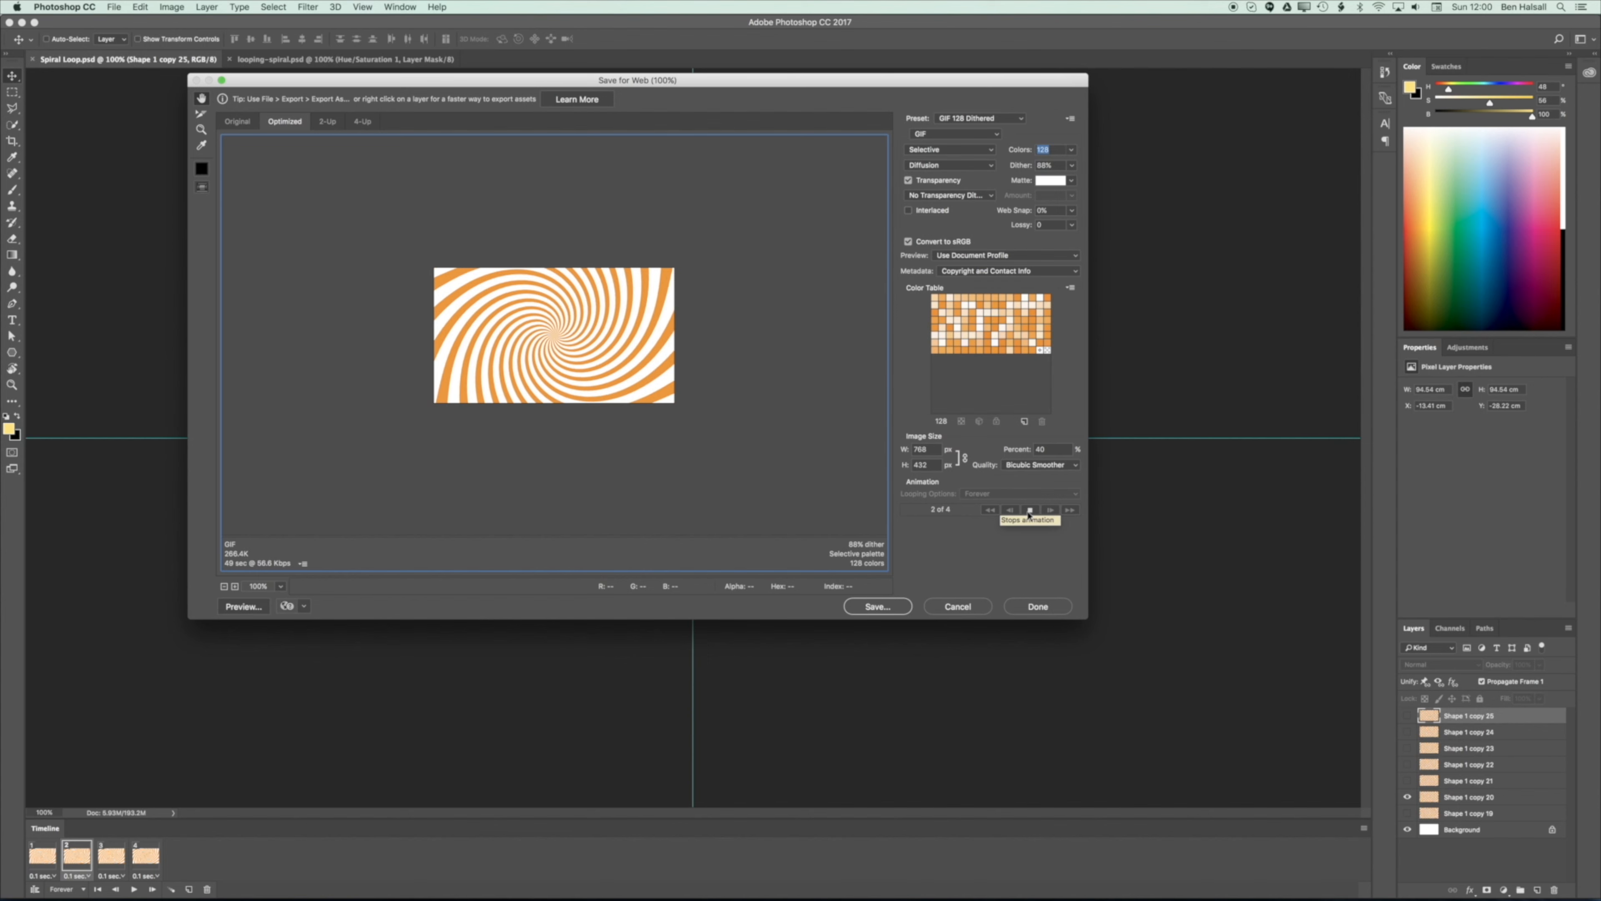
pyautogui.click(1028, 510)
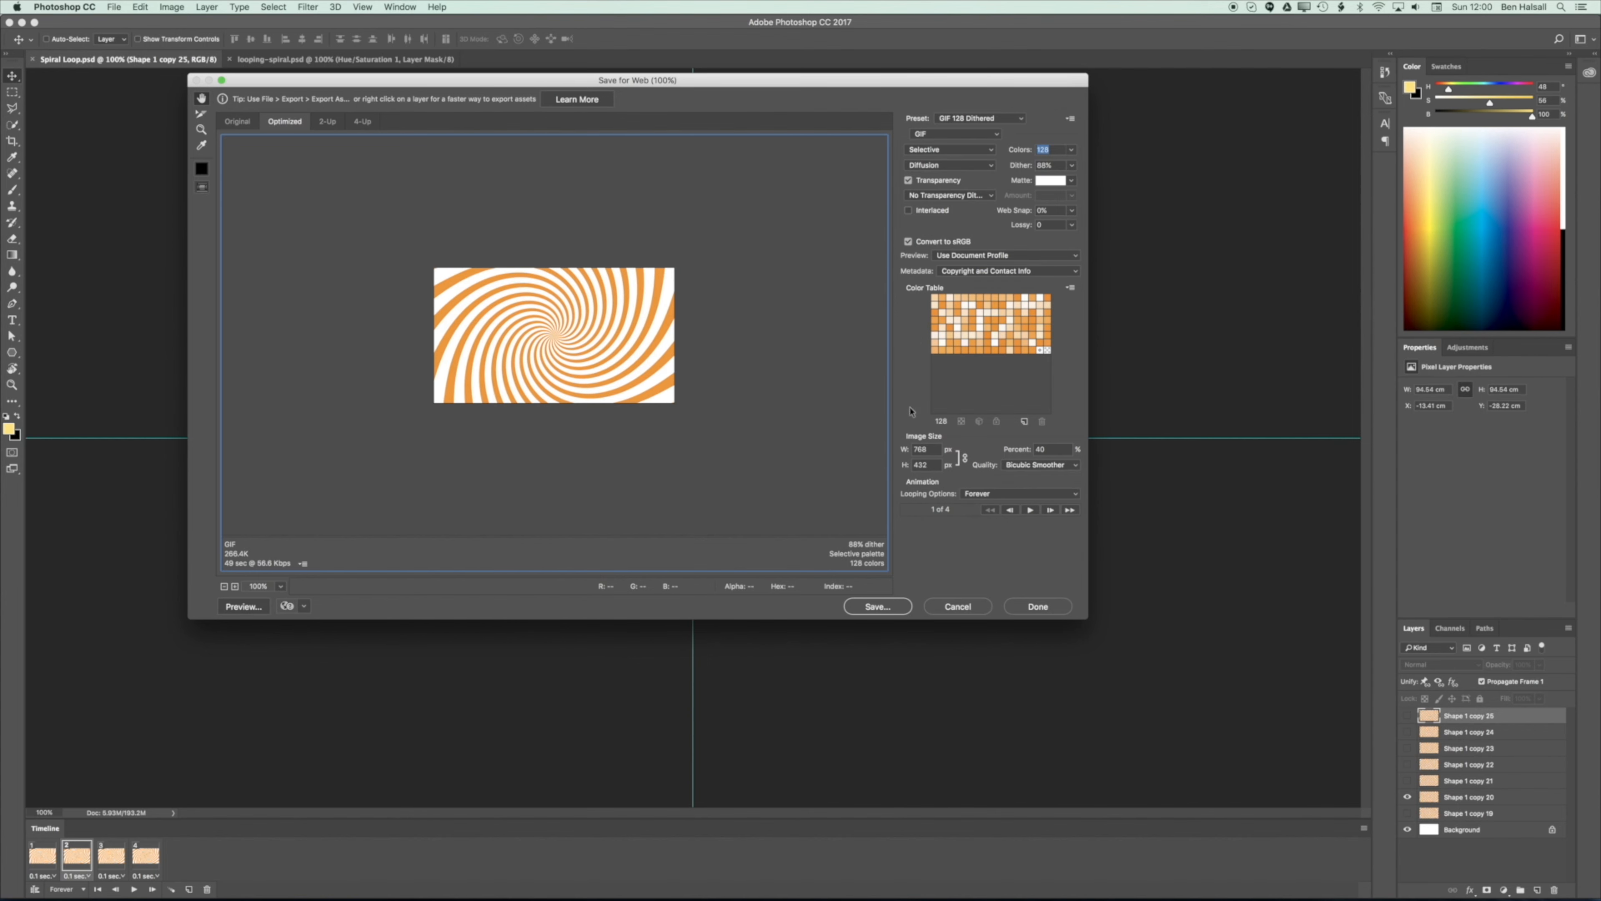
pyautogui.click(876, 608)
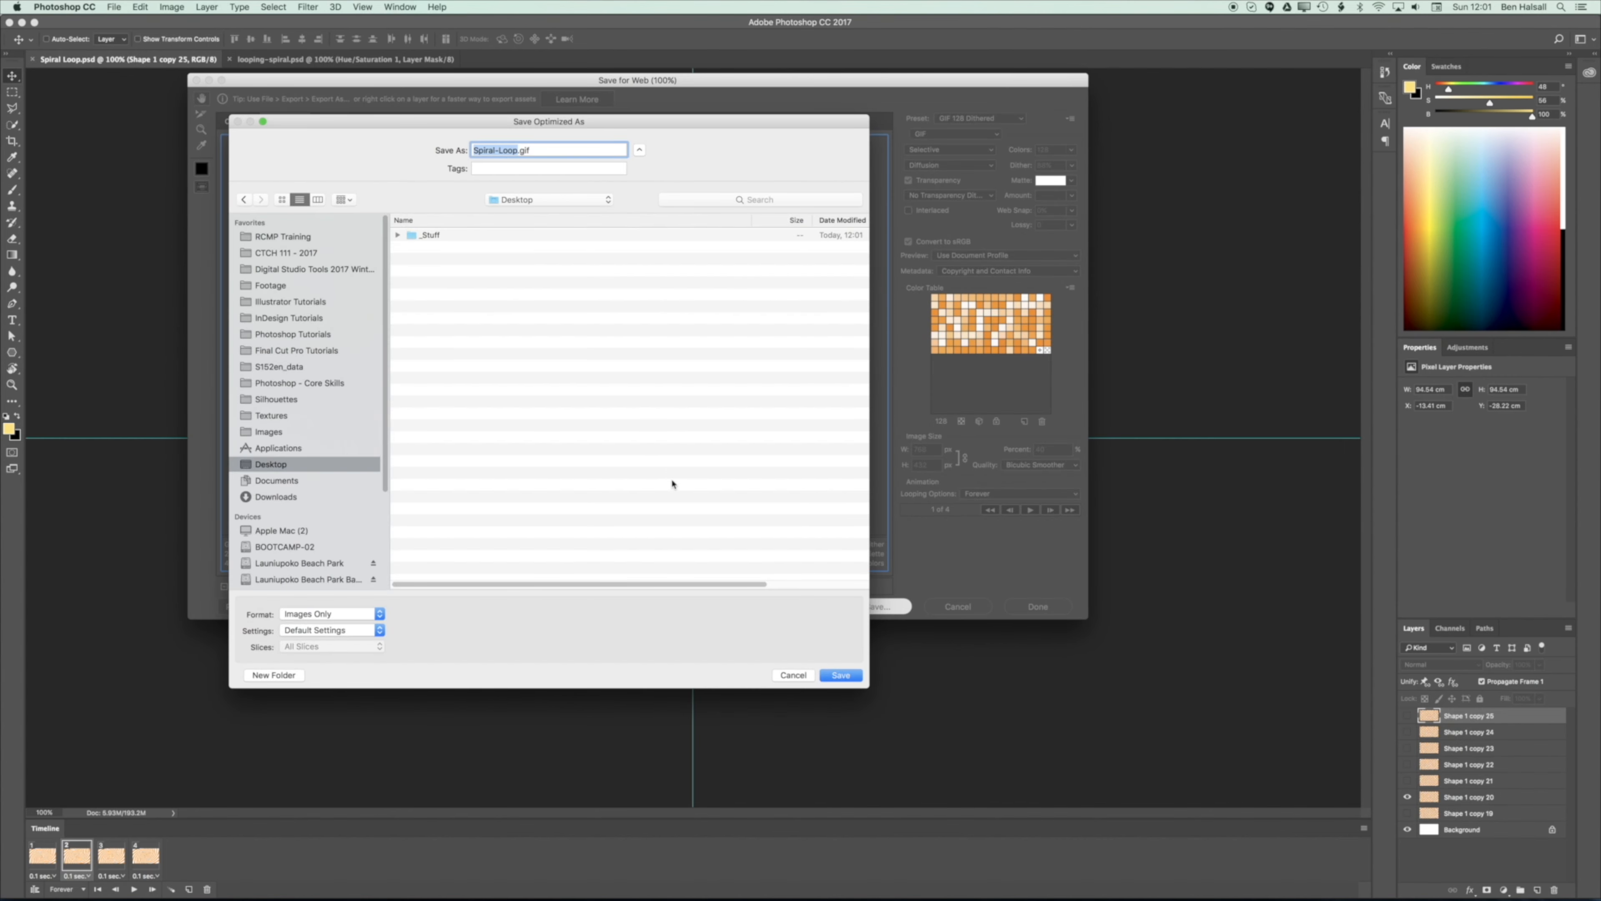
pyautogui.click(833, 675)
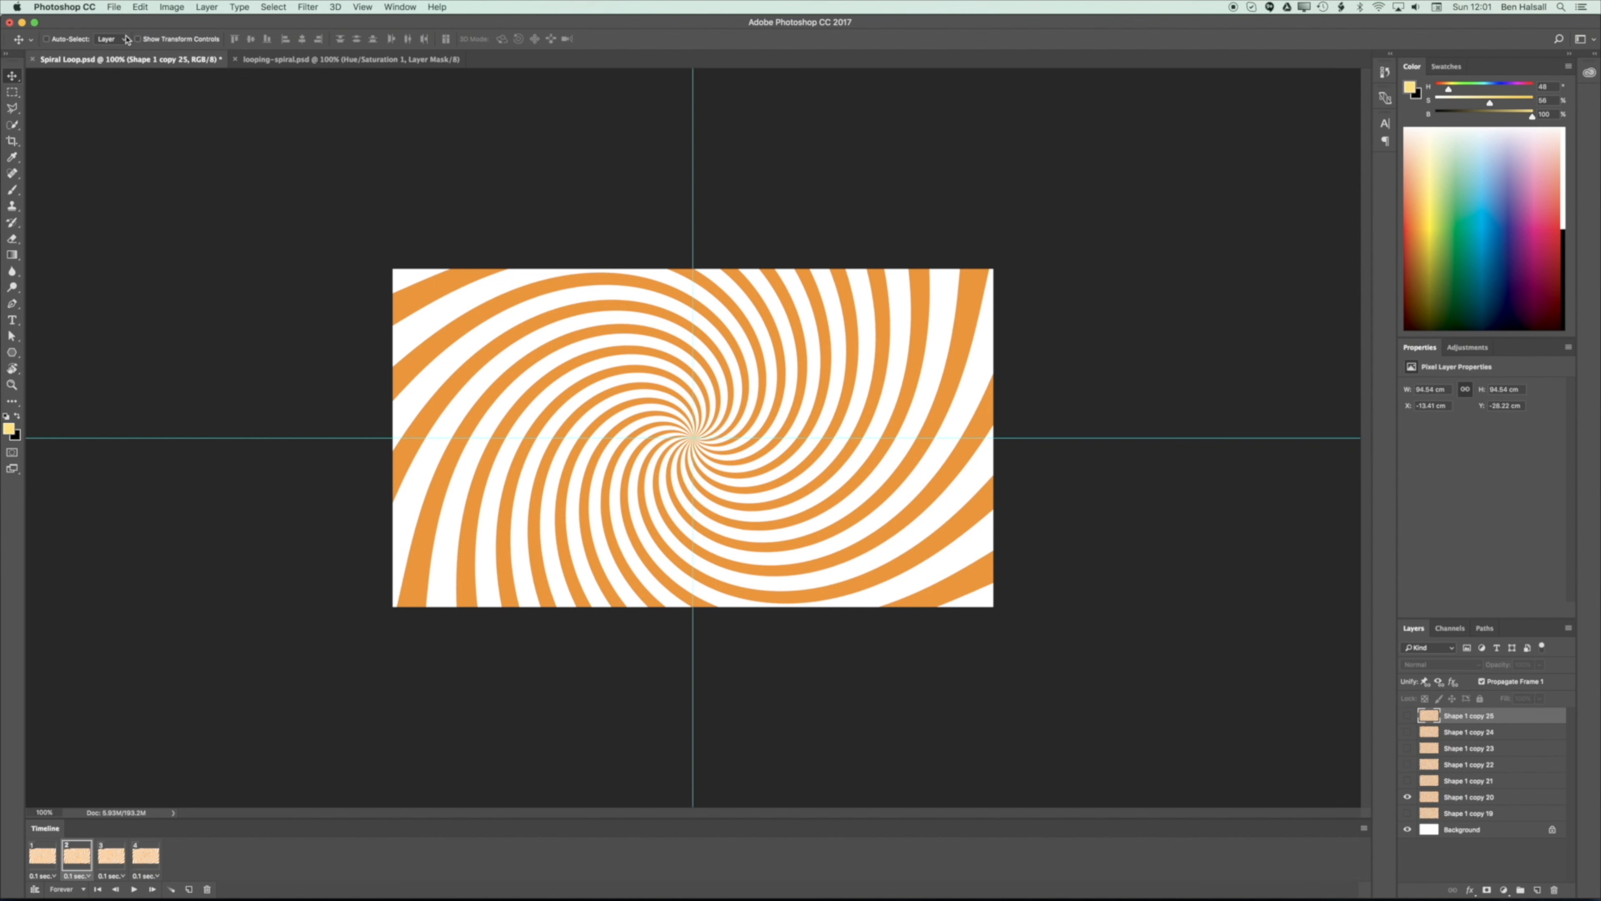
# Render the animation to Spiral Loop.mp4 on the Desktop in H.264, High Quality, HDTV 1080p at 30 fps, using all frames.
pyautogui.click(113, 6)
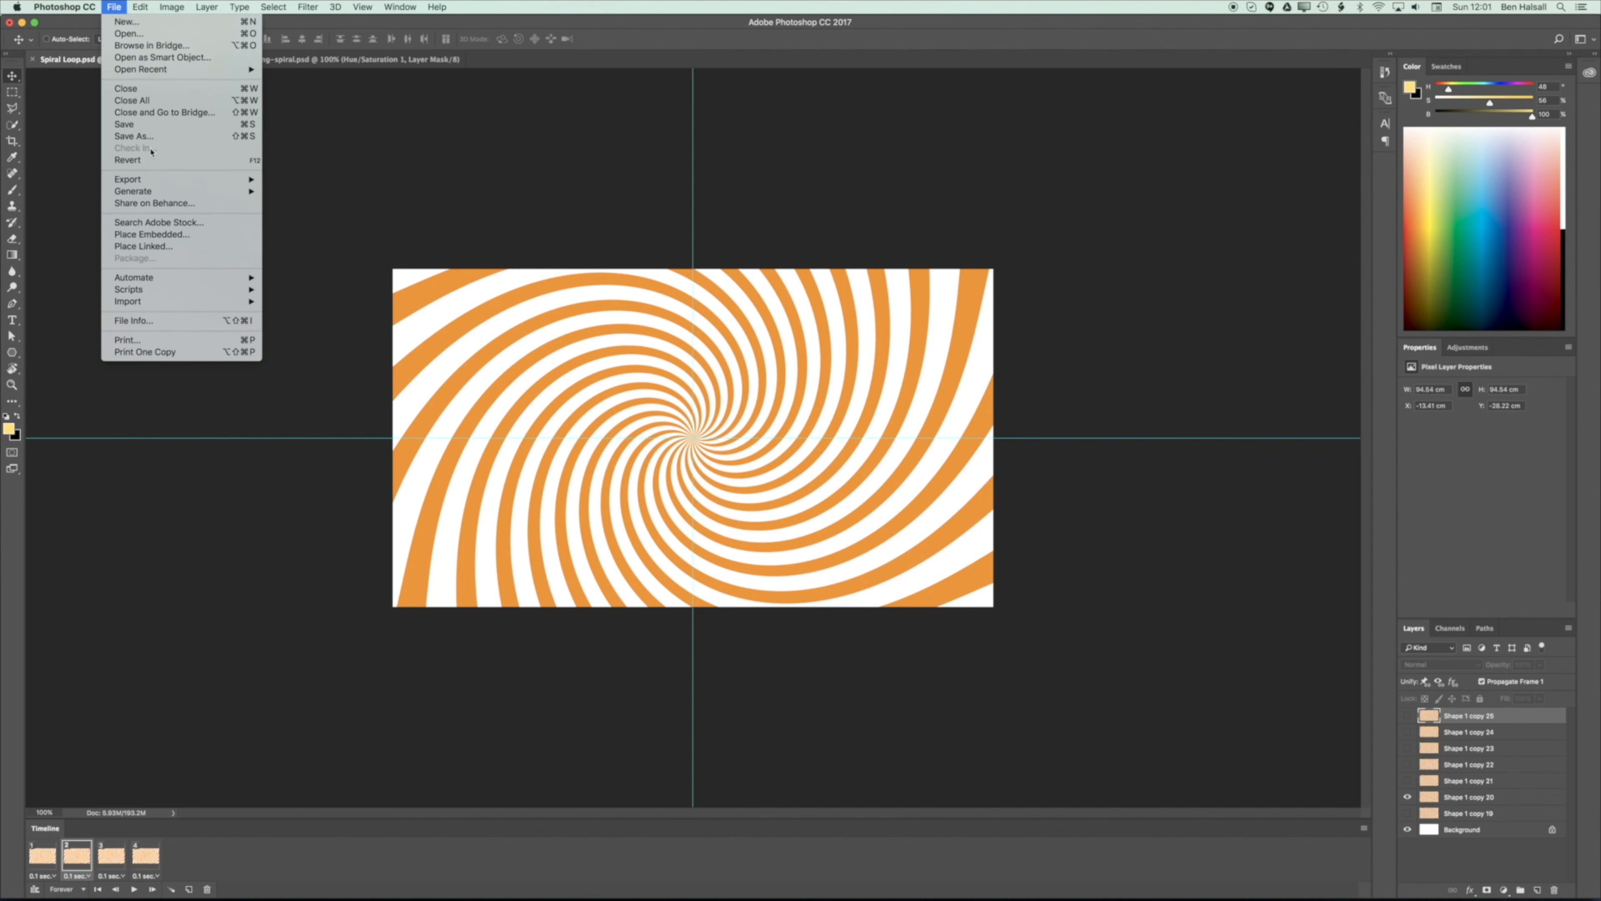
pyautogui.moveTo(152, 181)
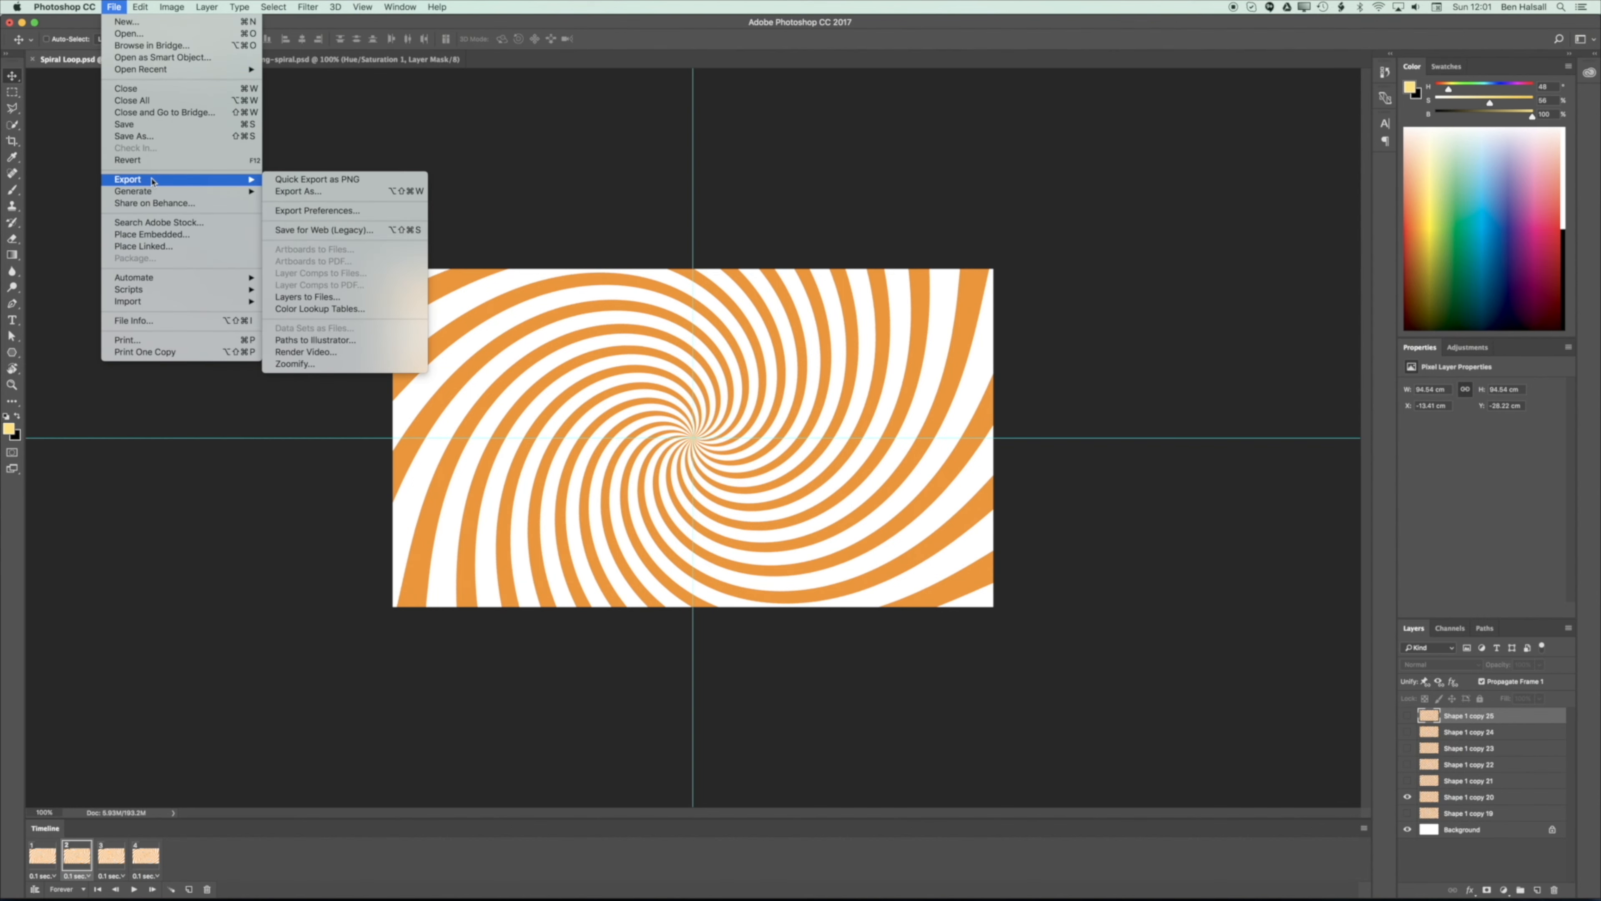
pyautogui.click(305, 352)
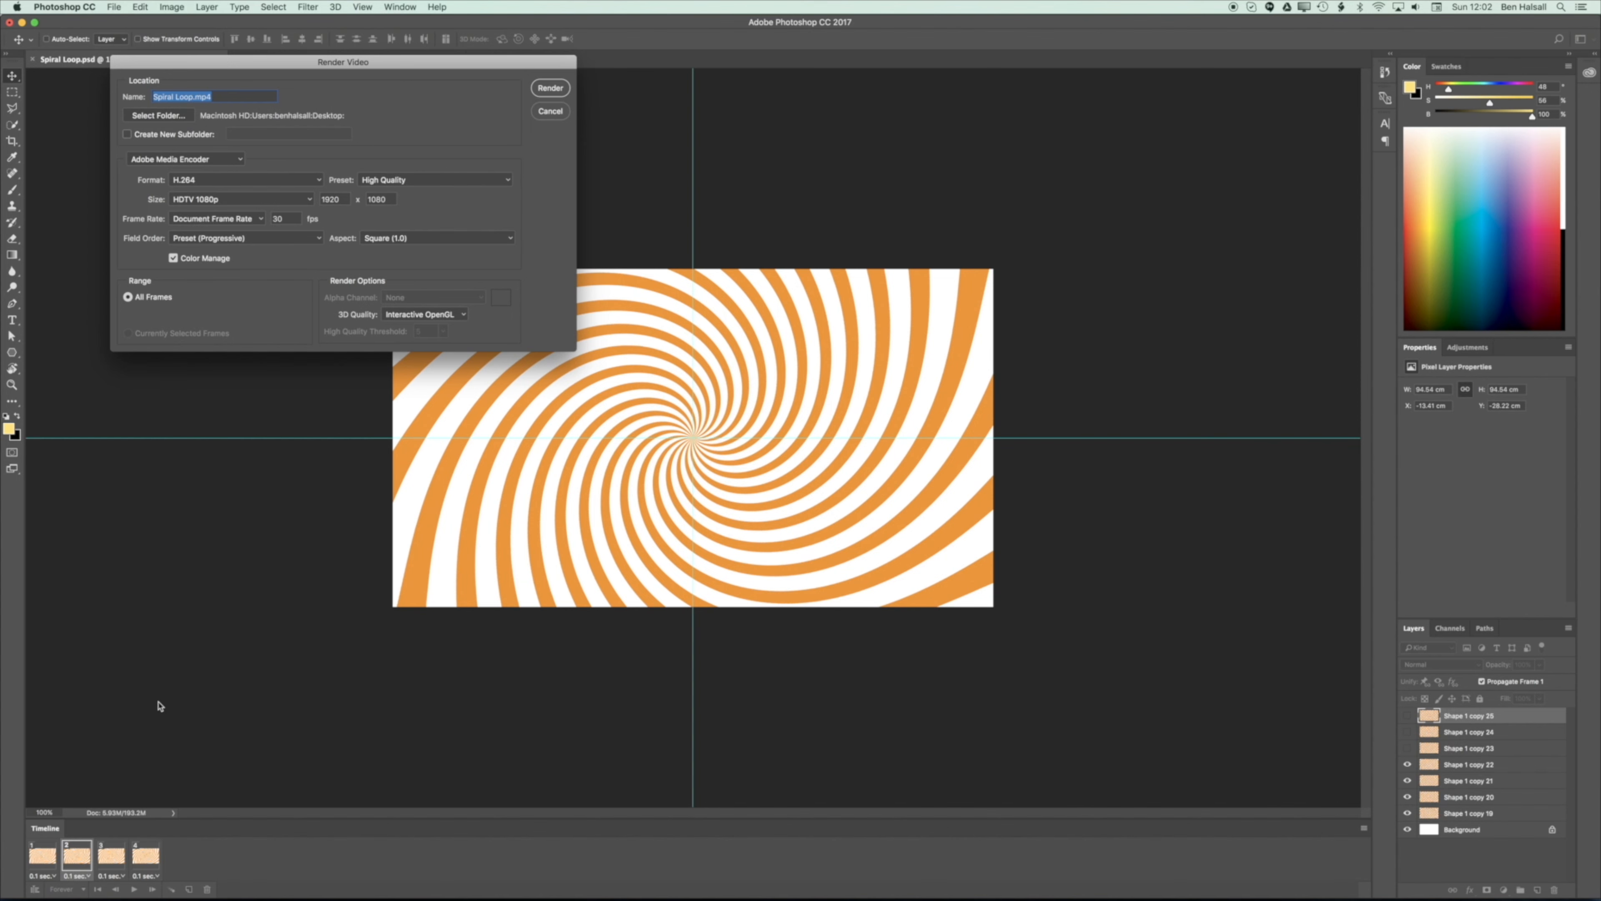
pyautogui.click(549, 91)
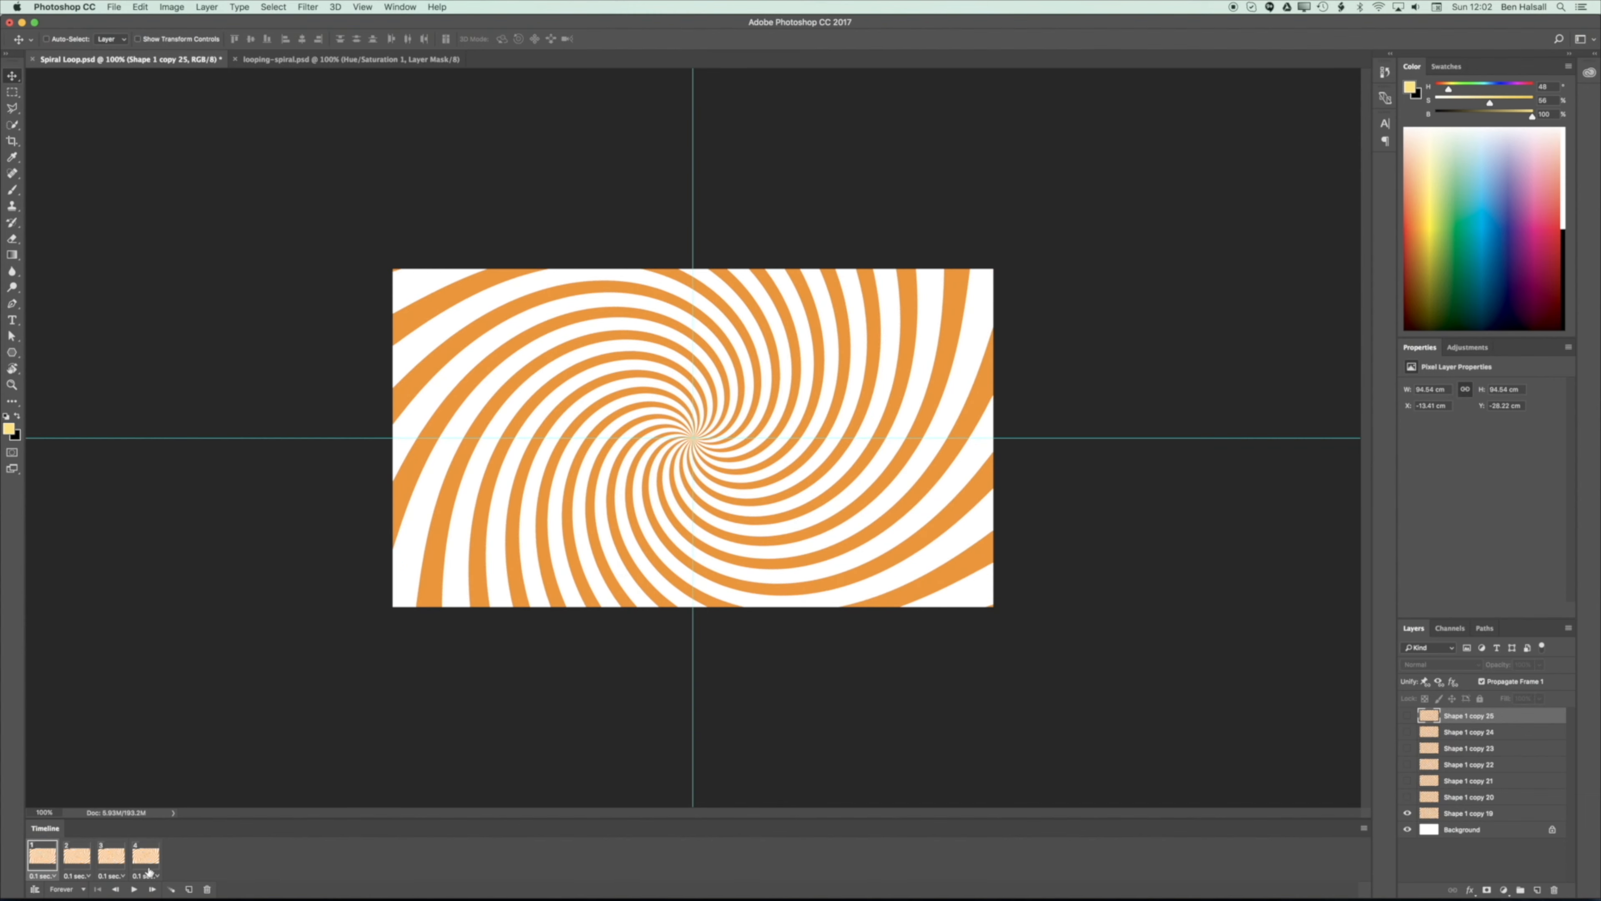
# Duplicate the whole set of four animation frames repeatedly until the timeline holds 32 frames.
pyautogui.keyDown('shift'); pyautogui.click(155, 865); pyautogui.keyUp('shift')
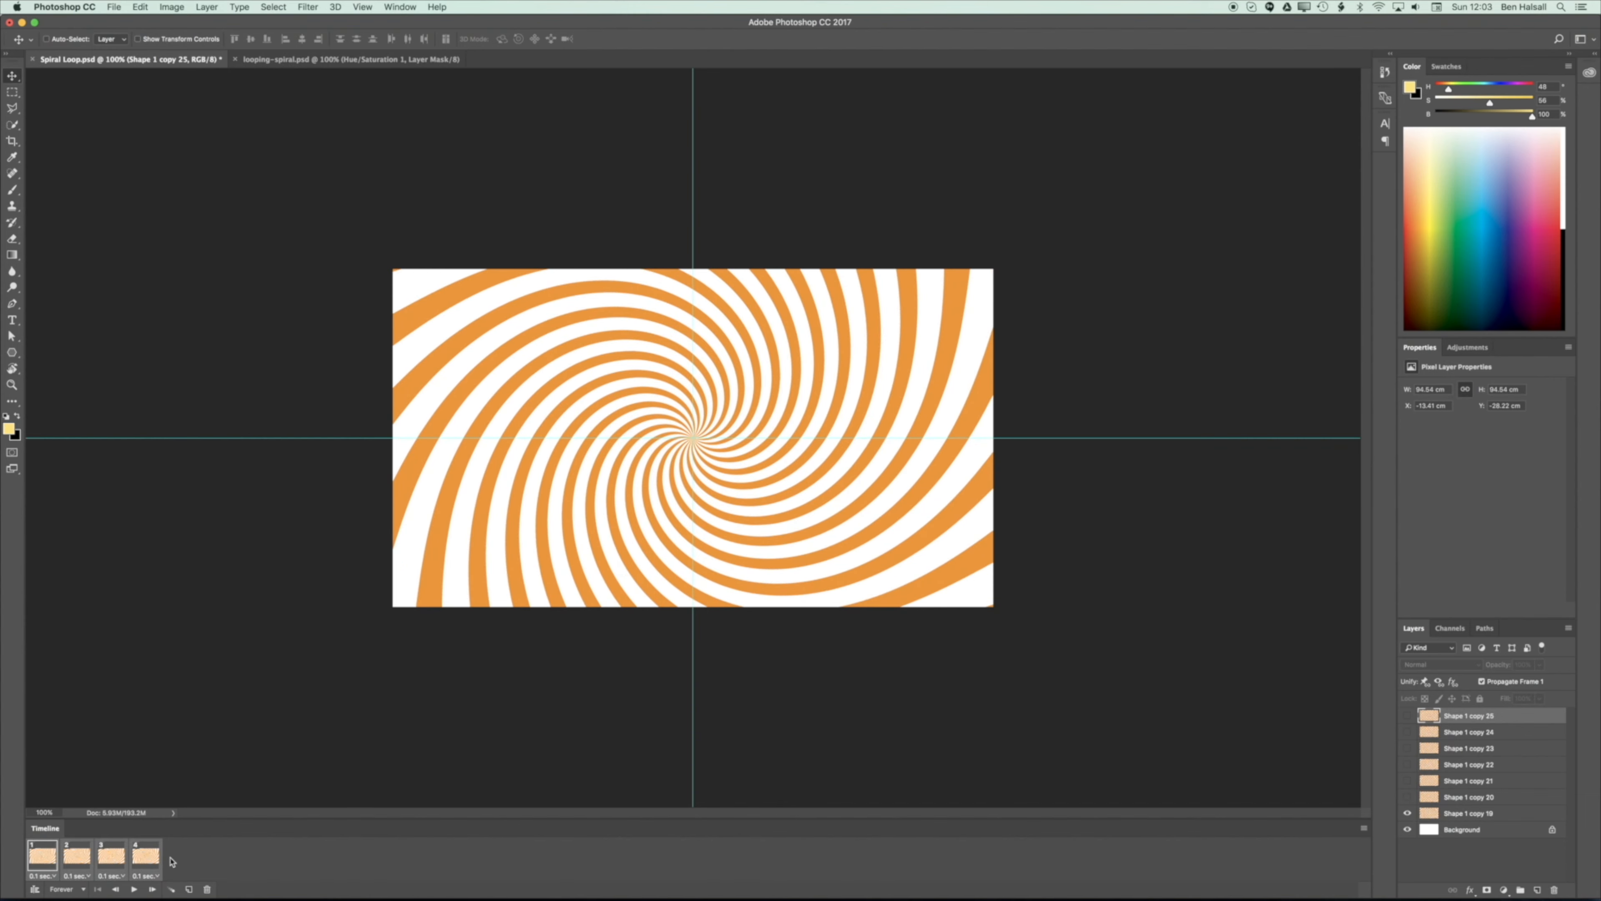
pyautogui.moveTo(150, 863); pyautogui.dragTo(189, 890)
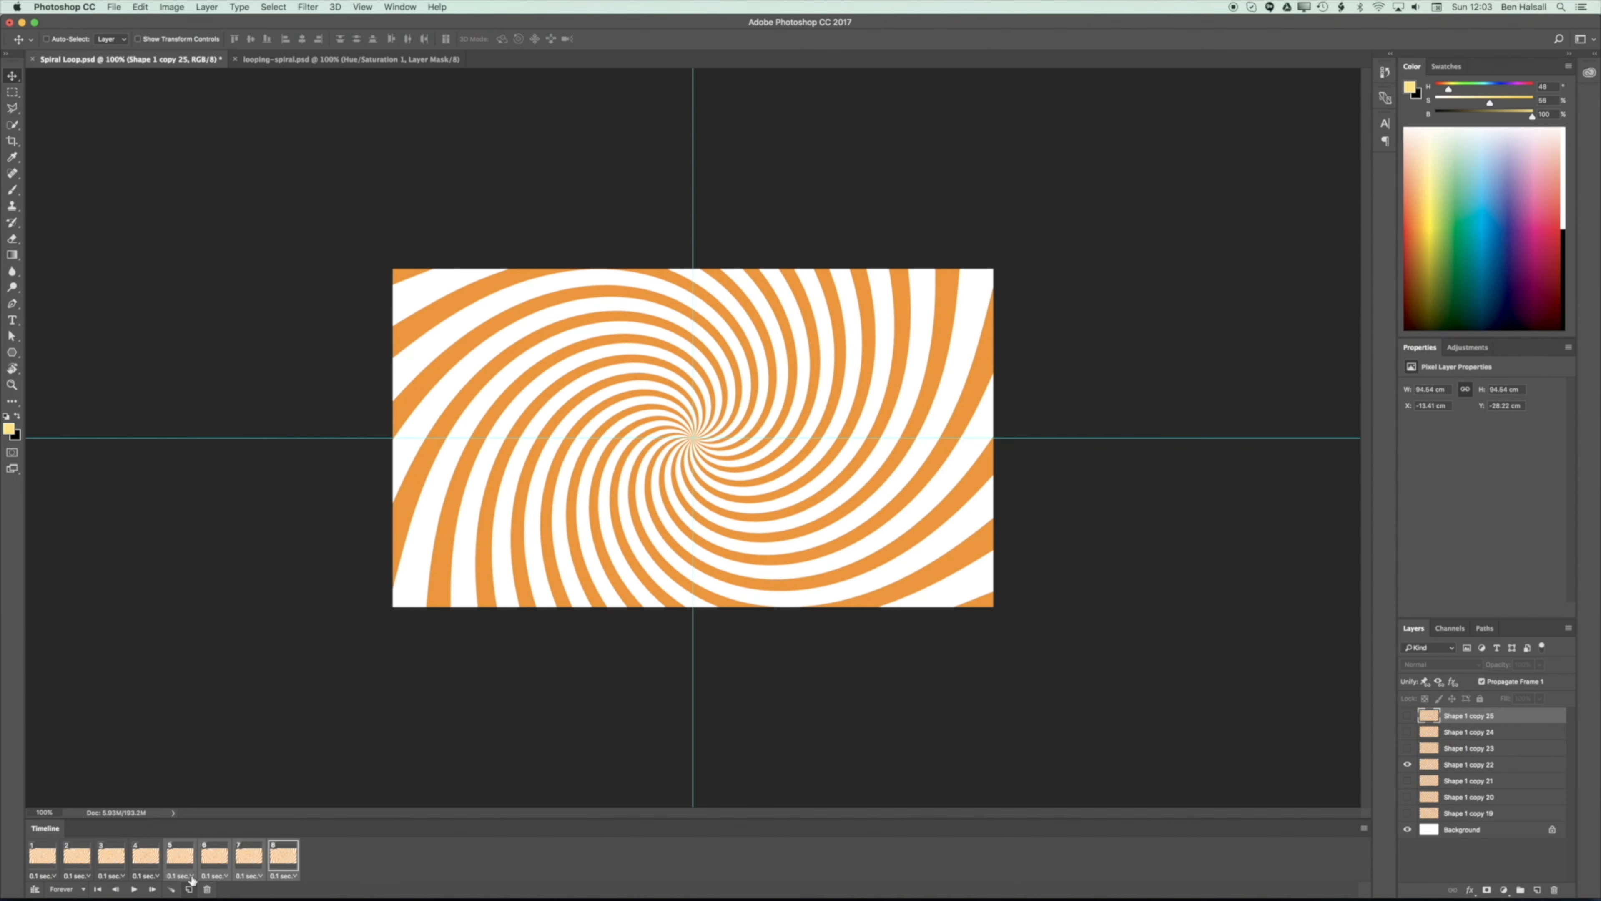
pyautogui.click(52, 863)
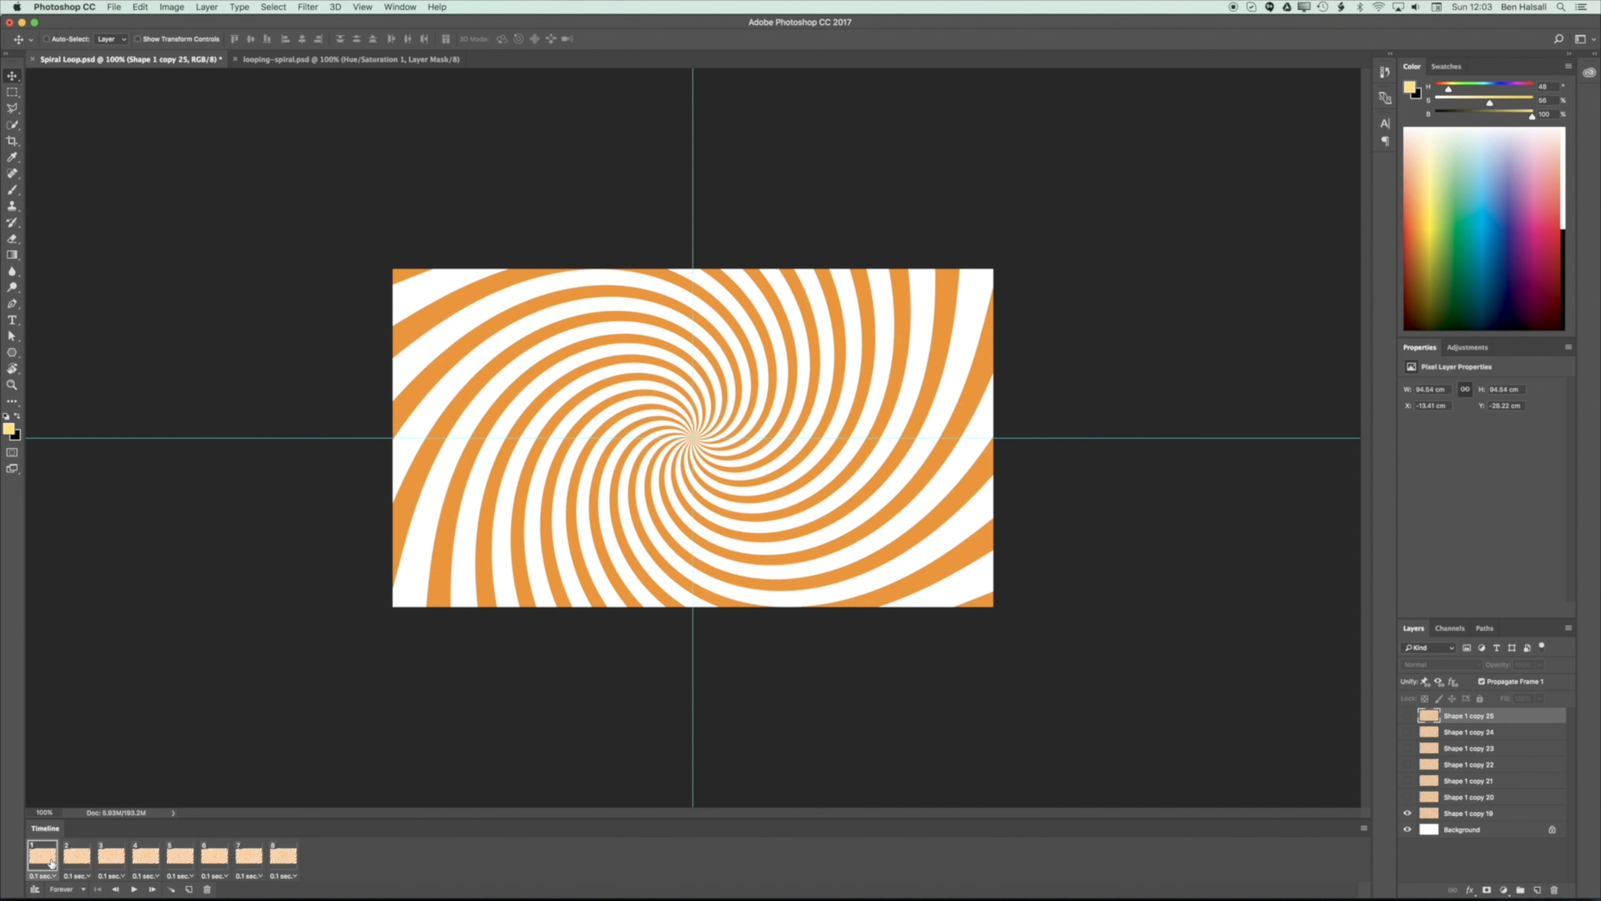
pyautogui.keyDown('shift'); pyautogui.click(279, 862); pyautogui.keyUp('shift')
pyautogui.moveTo(279, 859); pyautogui.dragTo(190, 891)
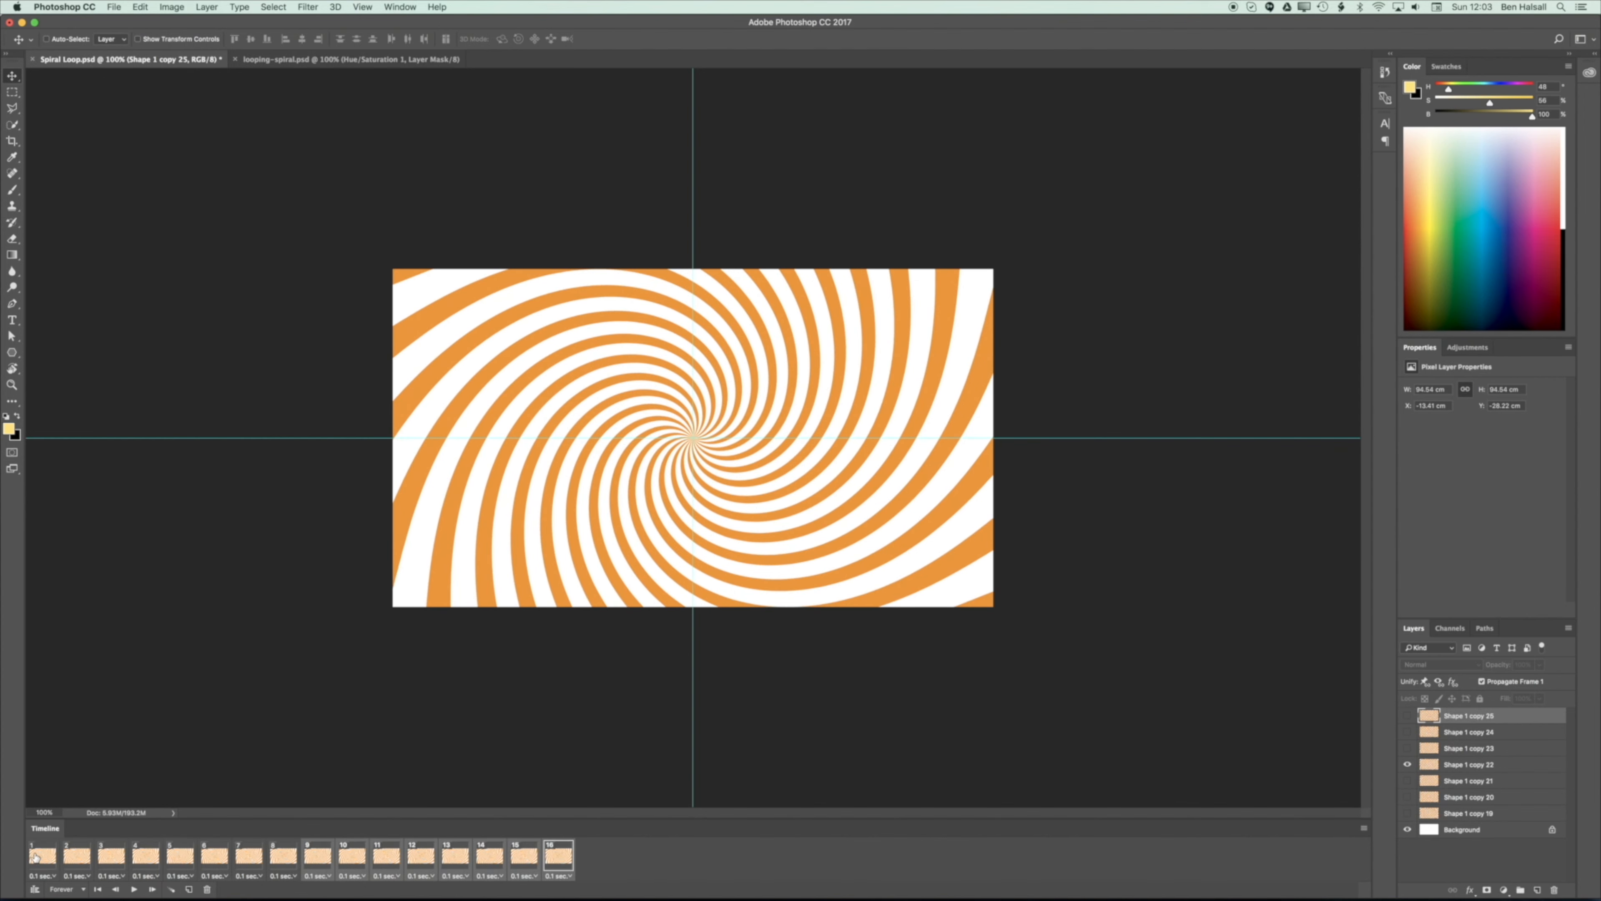
pyautogui.moveTo(547, 857); pyautogui.dragTo(183, 851)
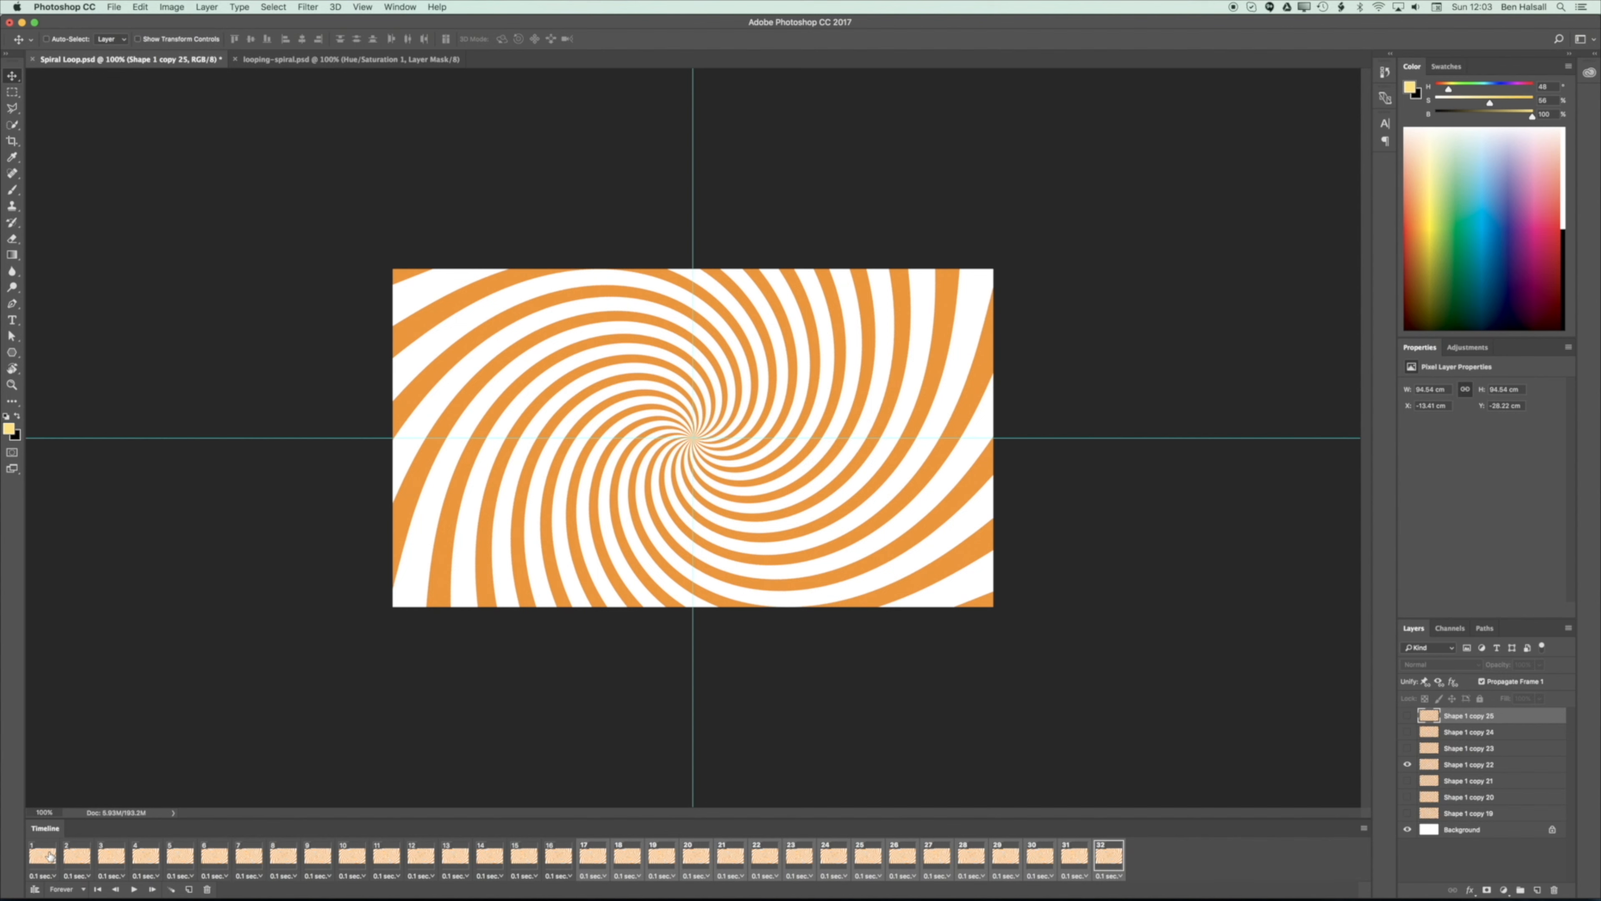
# Keep duplicating the complete set of 32 frames until the animation is 256 frames long.
pyautogui.click(39, 857)
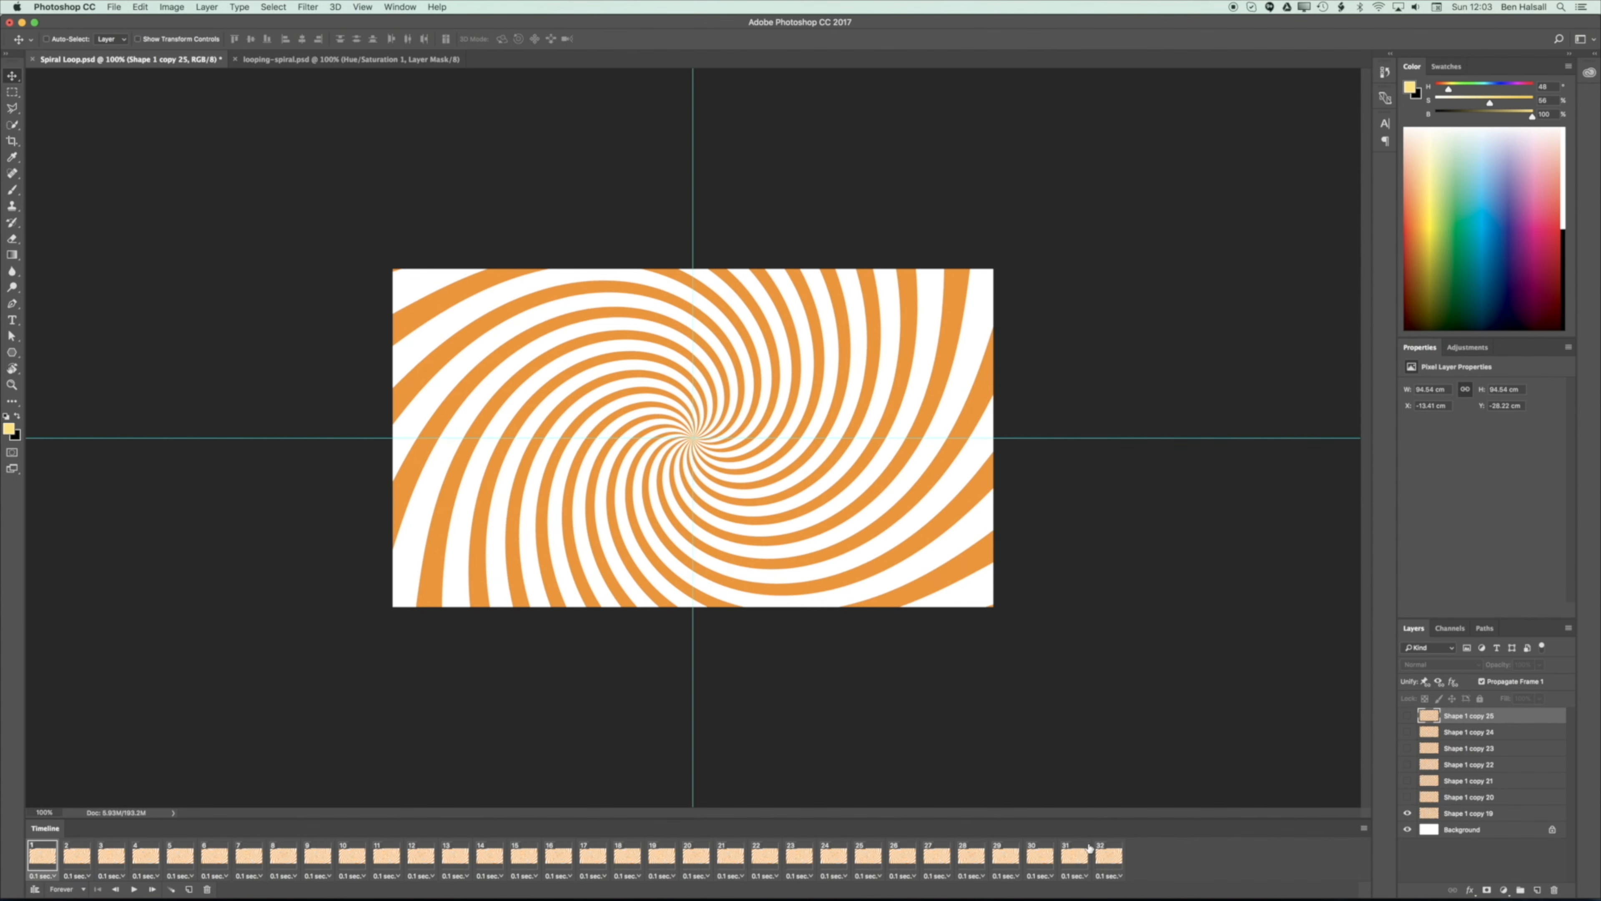
pyautogui.keyDown('shift'); pyautogui.click(1117, 856); pyautogui.keyUp('shift')
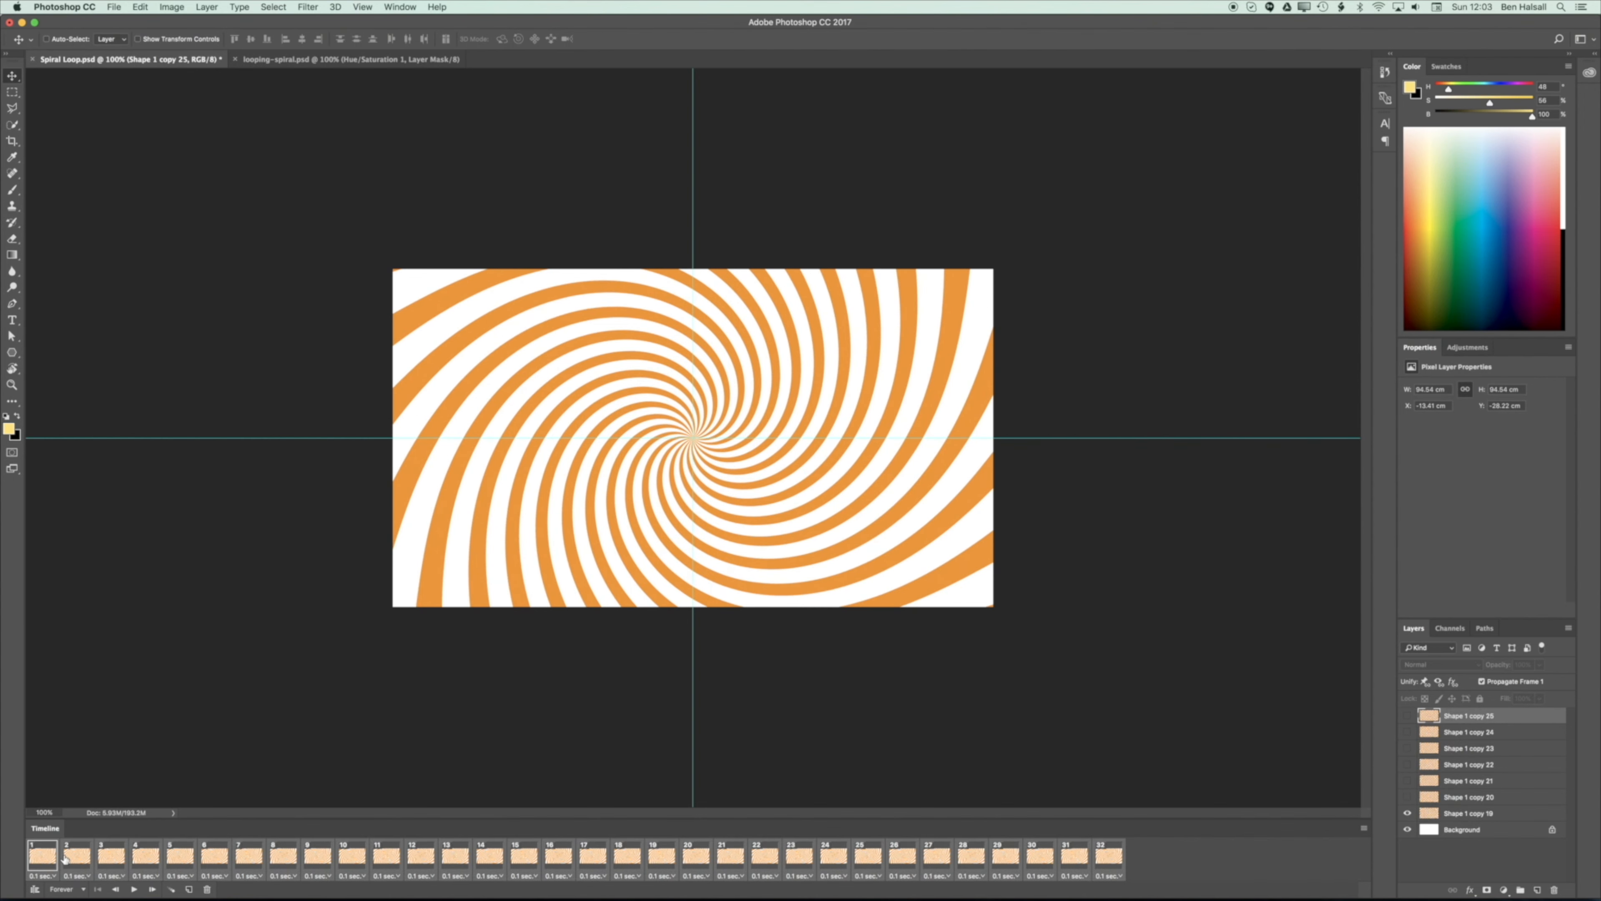
pyautogui.click(189, 889)
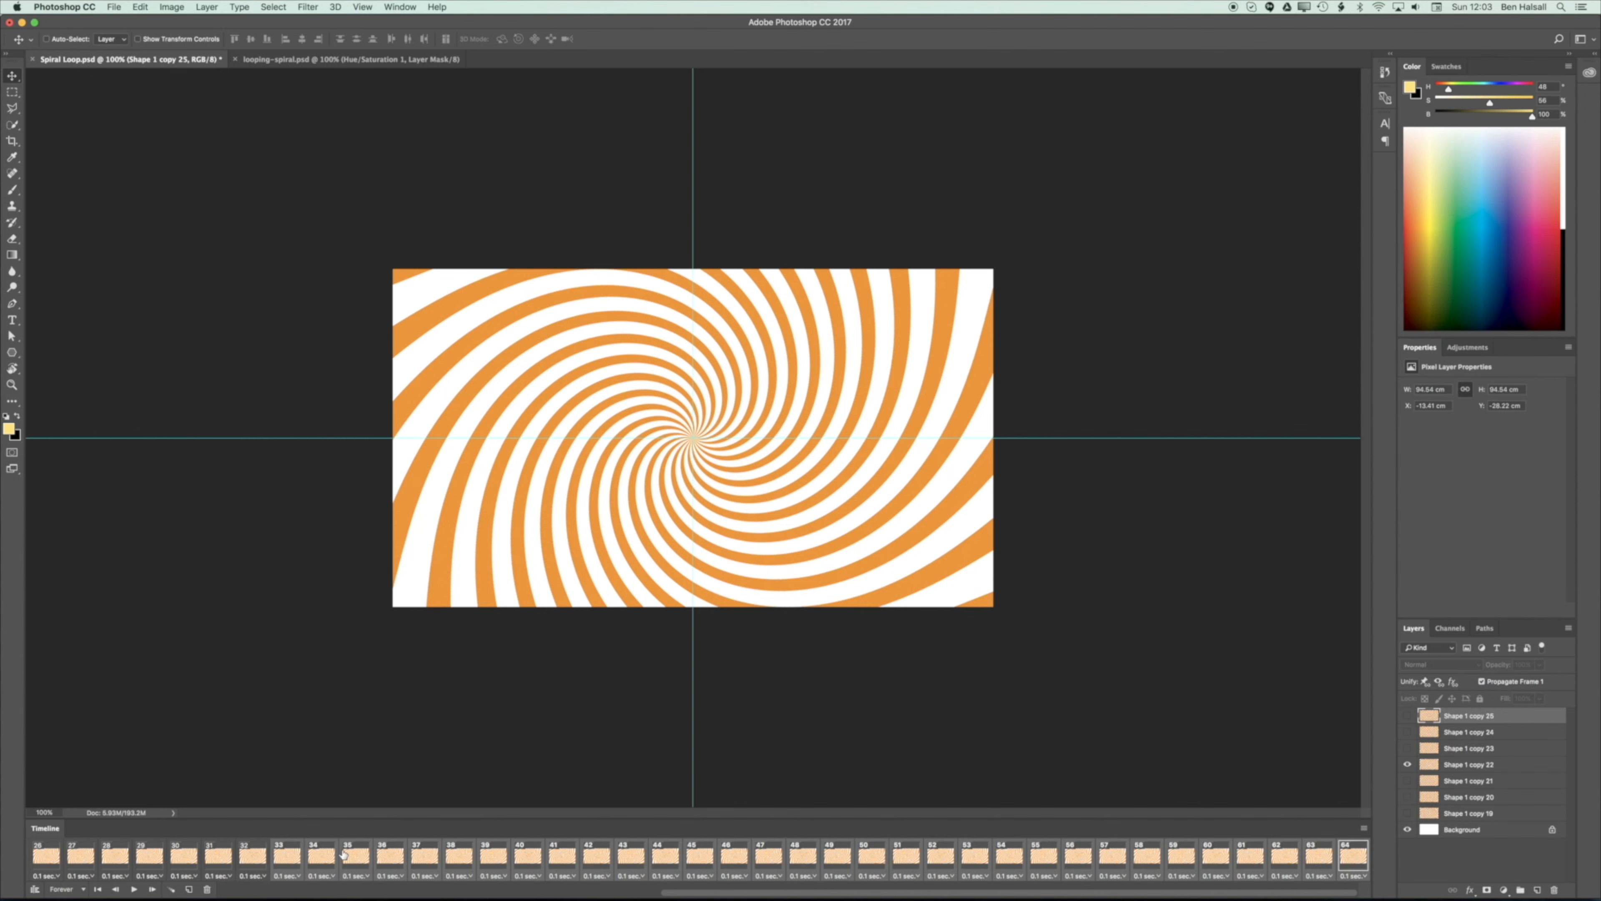
pyautogui.moveTo(938, 893); pyautogui.dragTo(497, 894)
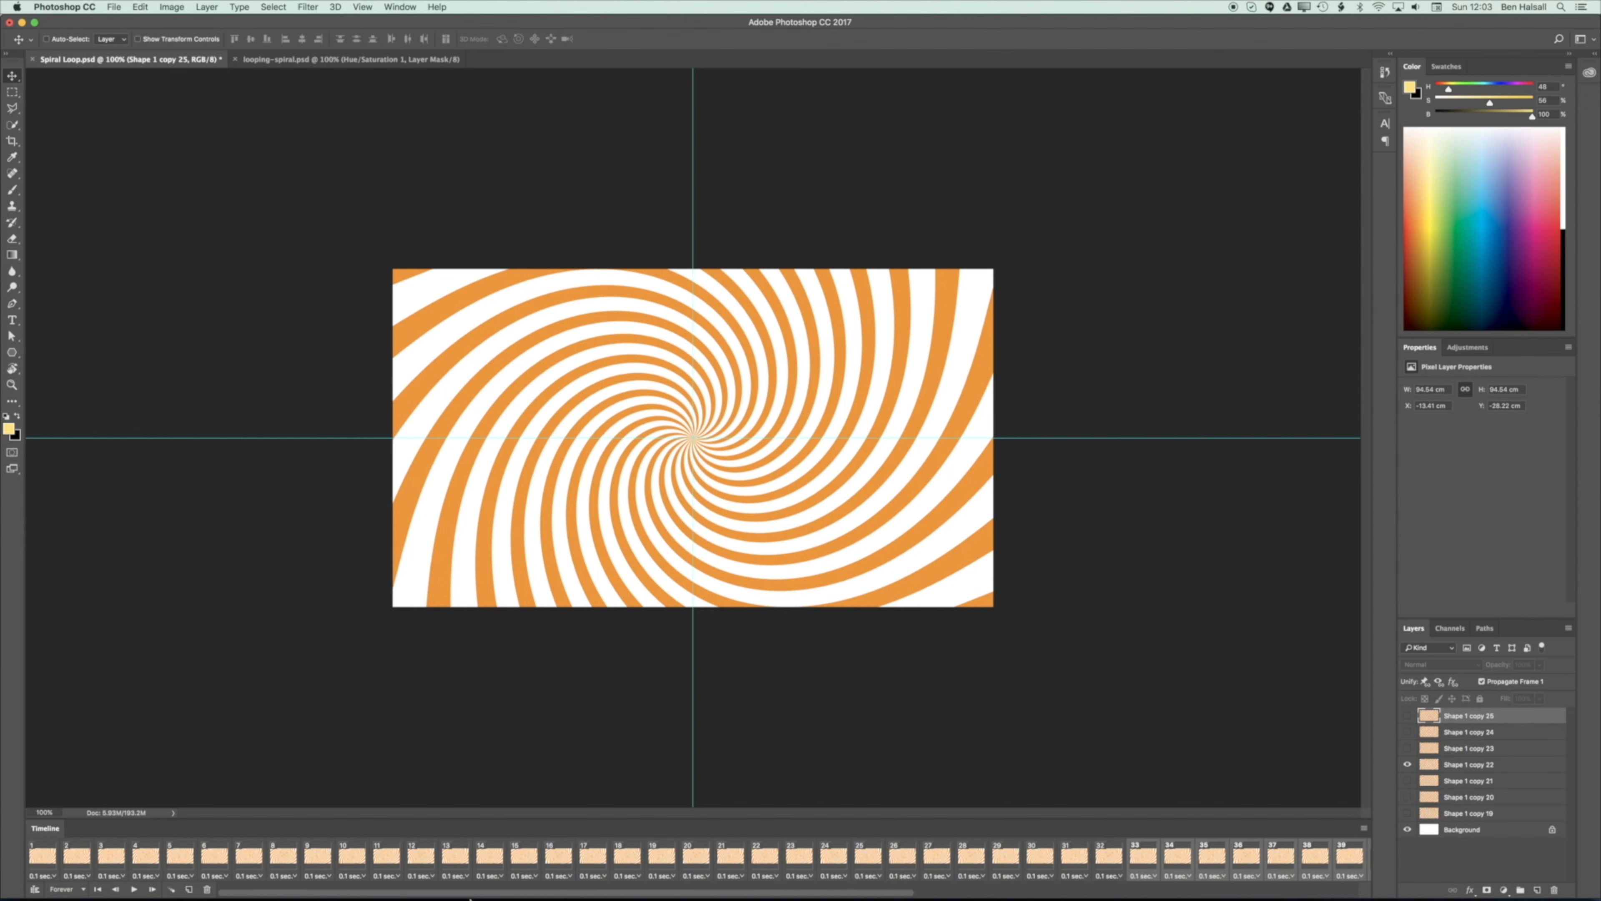
pyautogui.click(52, 859)
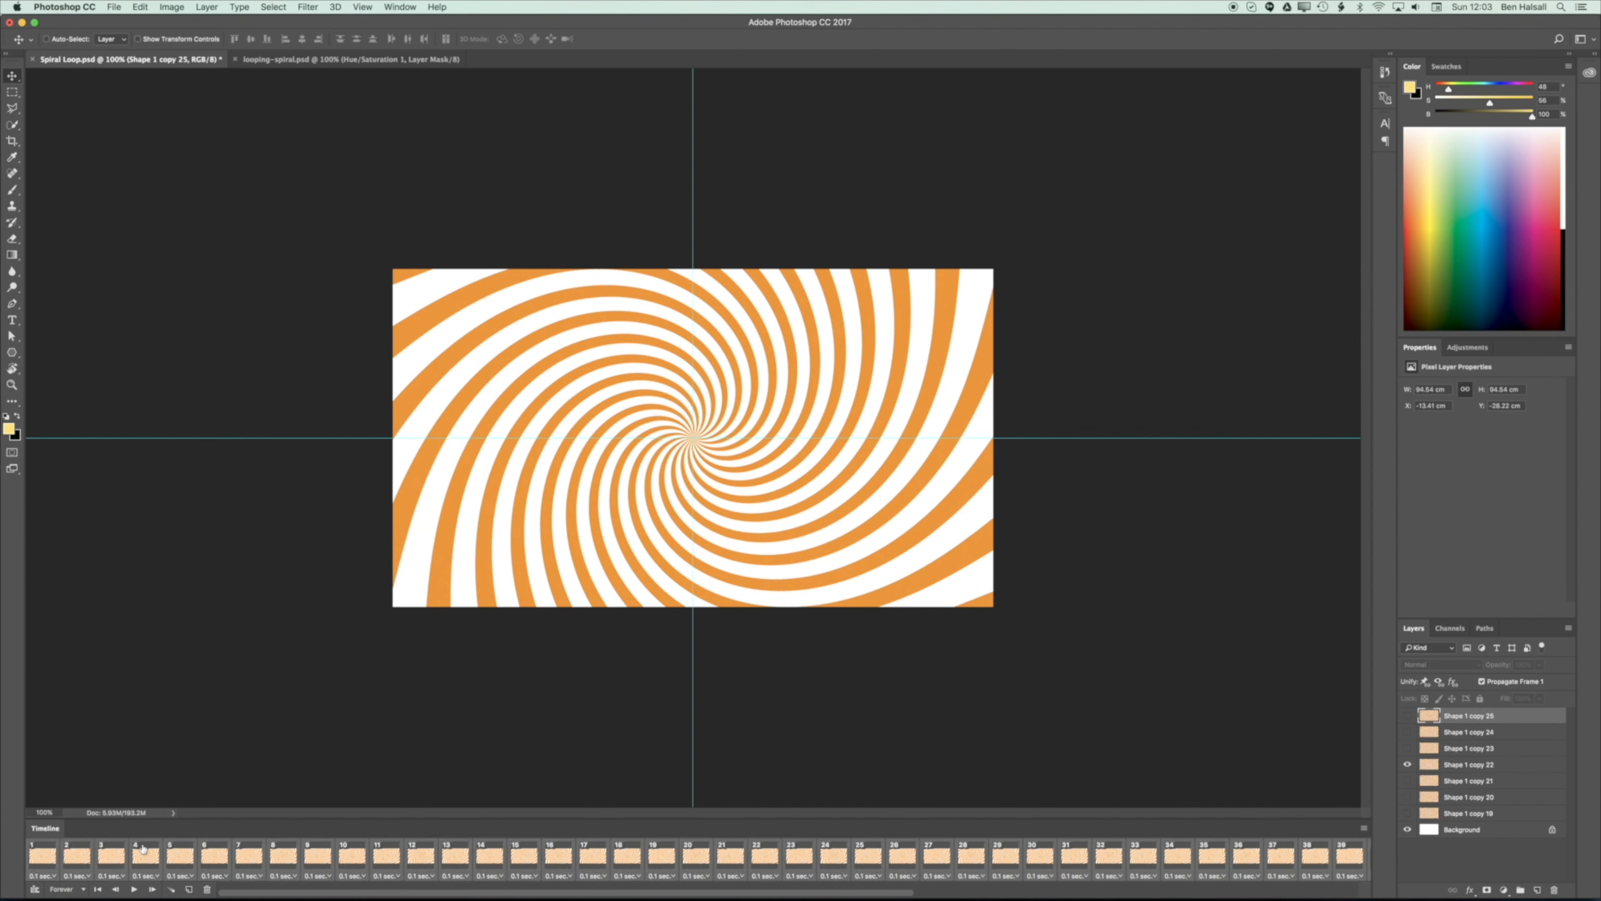
pyautogui.moveTo(176, 875); pyautogui.dragTo(190, 891)
pyautogui.moveTo(1043, 893); pyautogui.dragTo(189, 890)
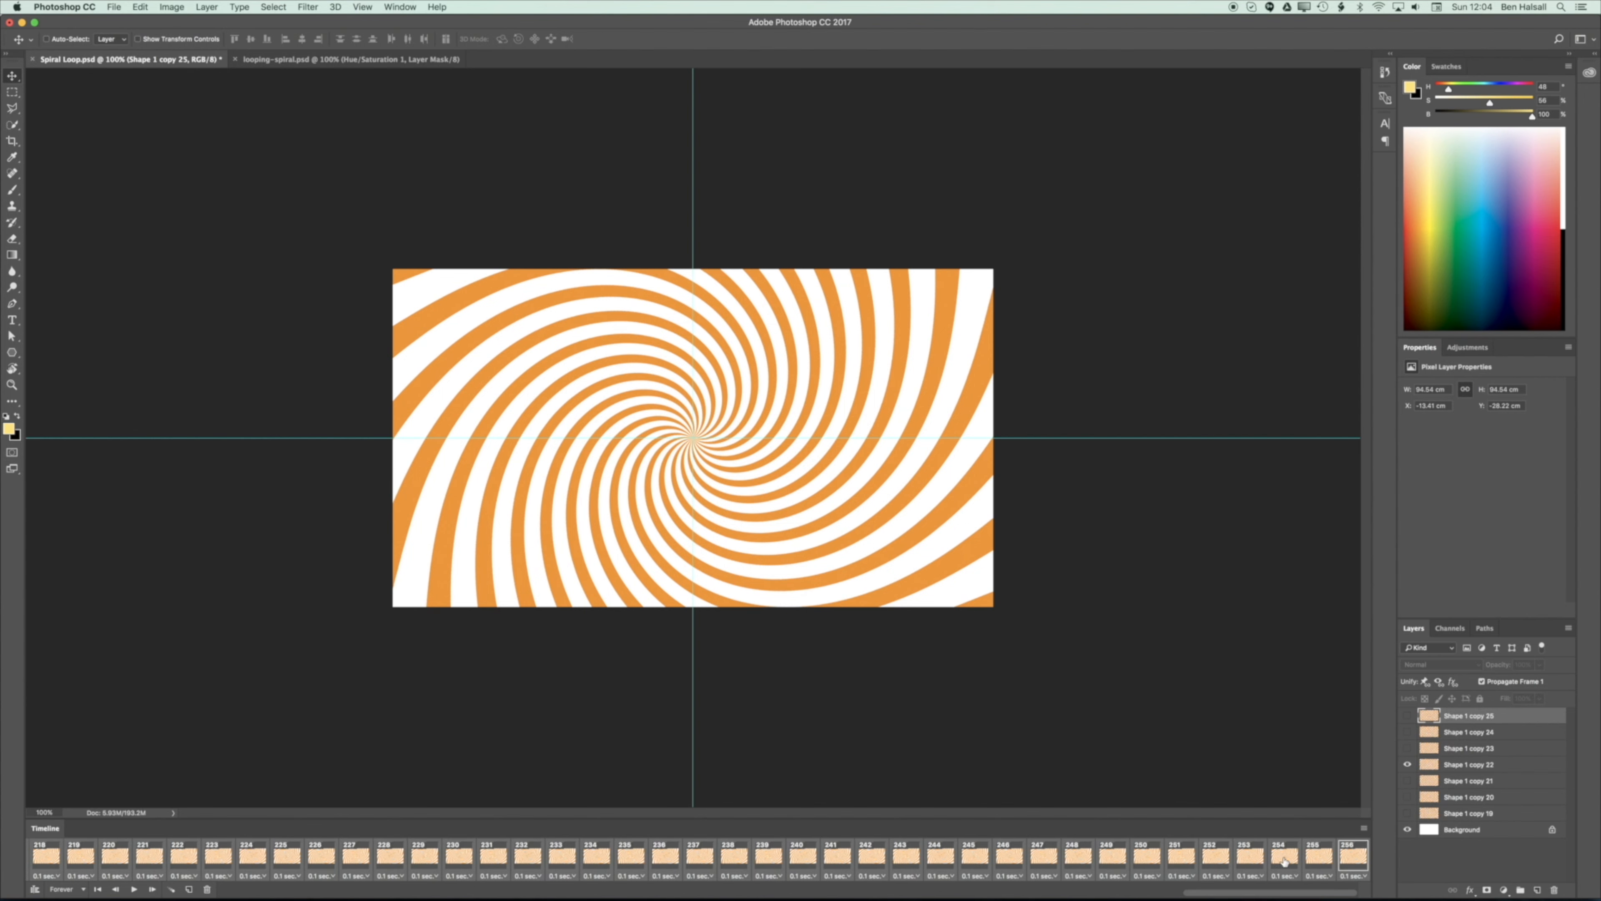
# Set the animation's looping option to Once and play the extended frame sequence.
pyautogui.moveTo(1253, 893); pyautogui.dragTo(288, 892)
pyautogui.click(78, 890)
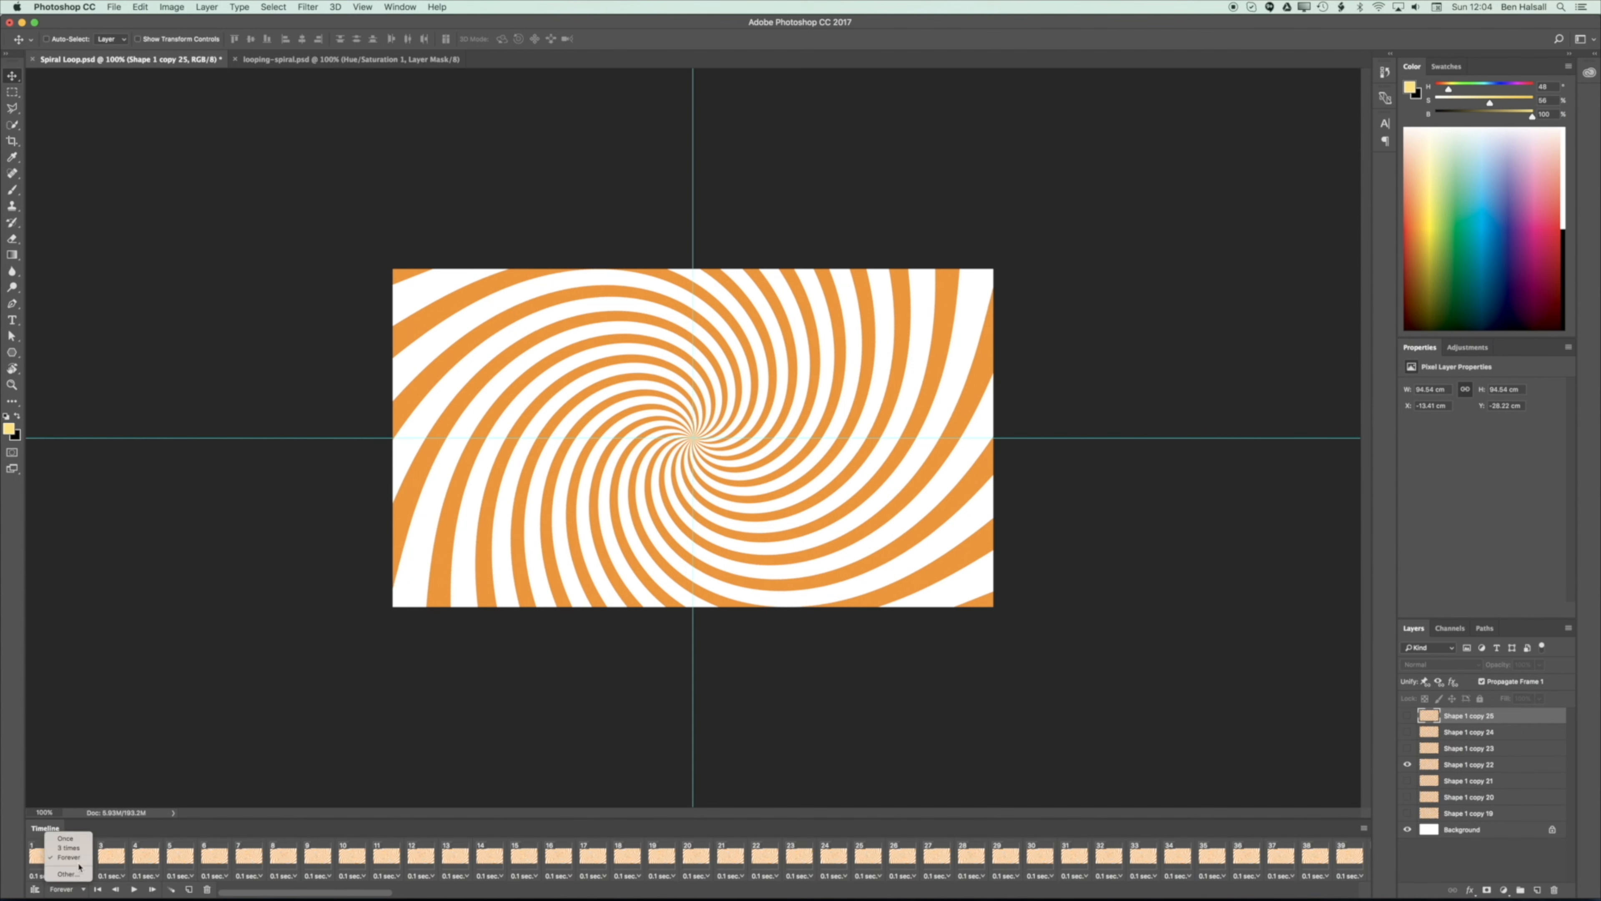
pyautogui.click(92, 866)
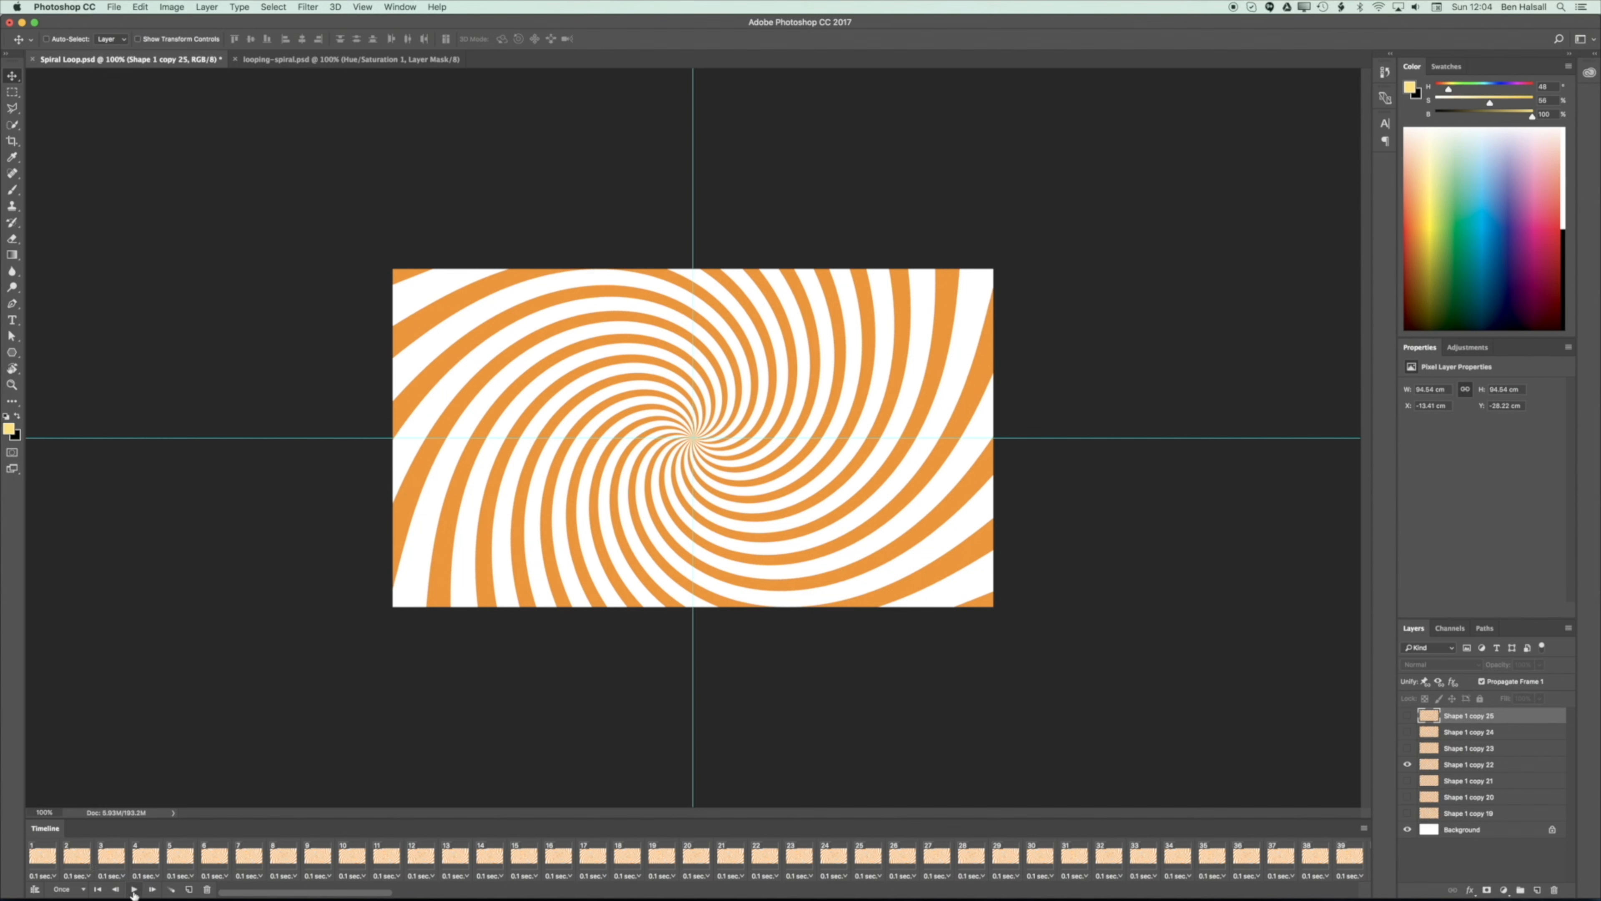
pyautogui.click(134, 890)
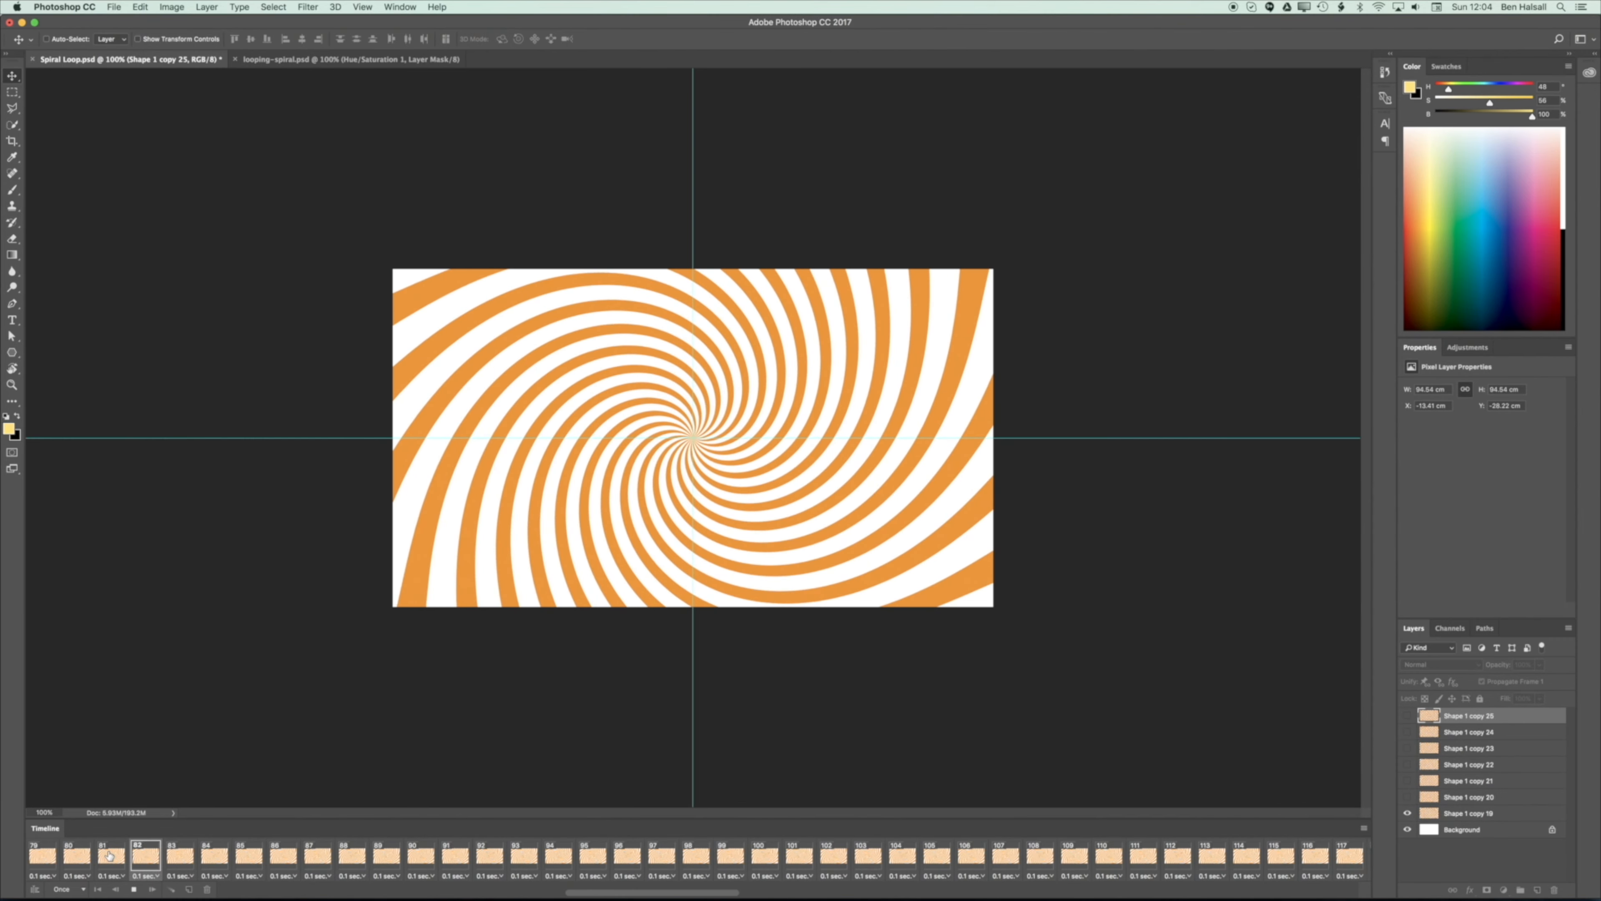
# Render all frames of the extended animation to Spiral Loop.mp4 on the Desktop in H.264, High Quality, HDTV 1080p at 30 fps.
pyautogui.click(113, 7)
pyautogui.moveTo(183, 179)
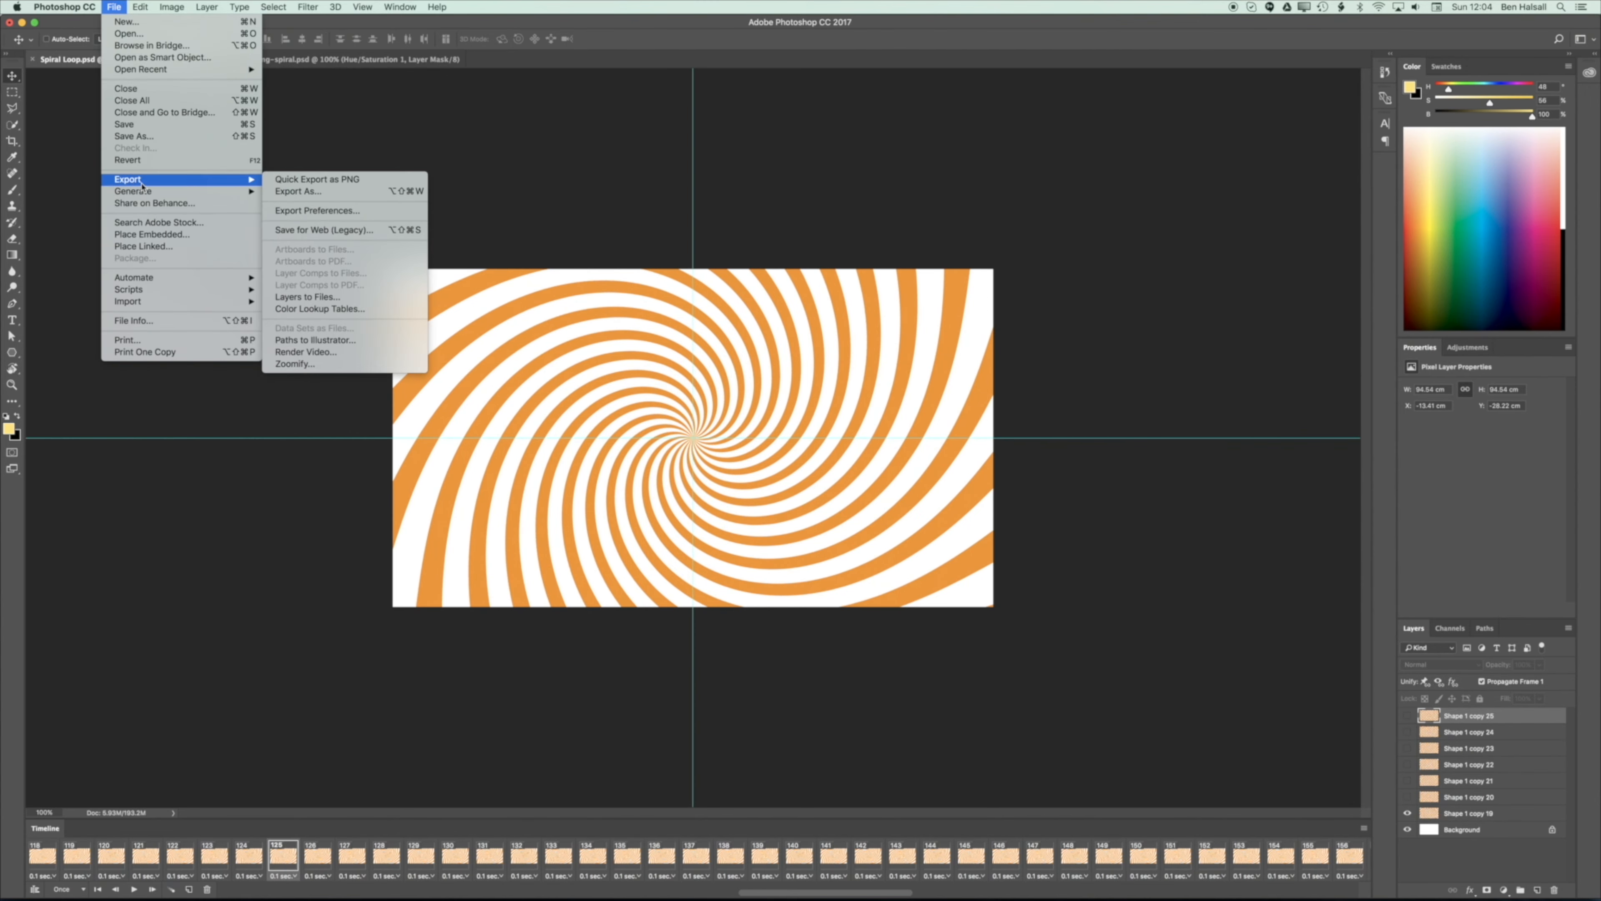
pyautogui.click(344, 357)
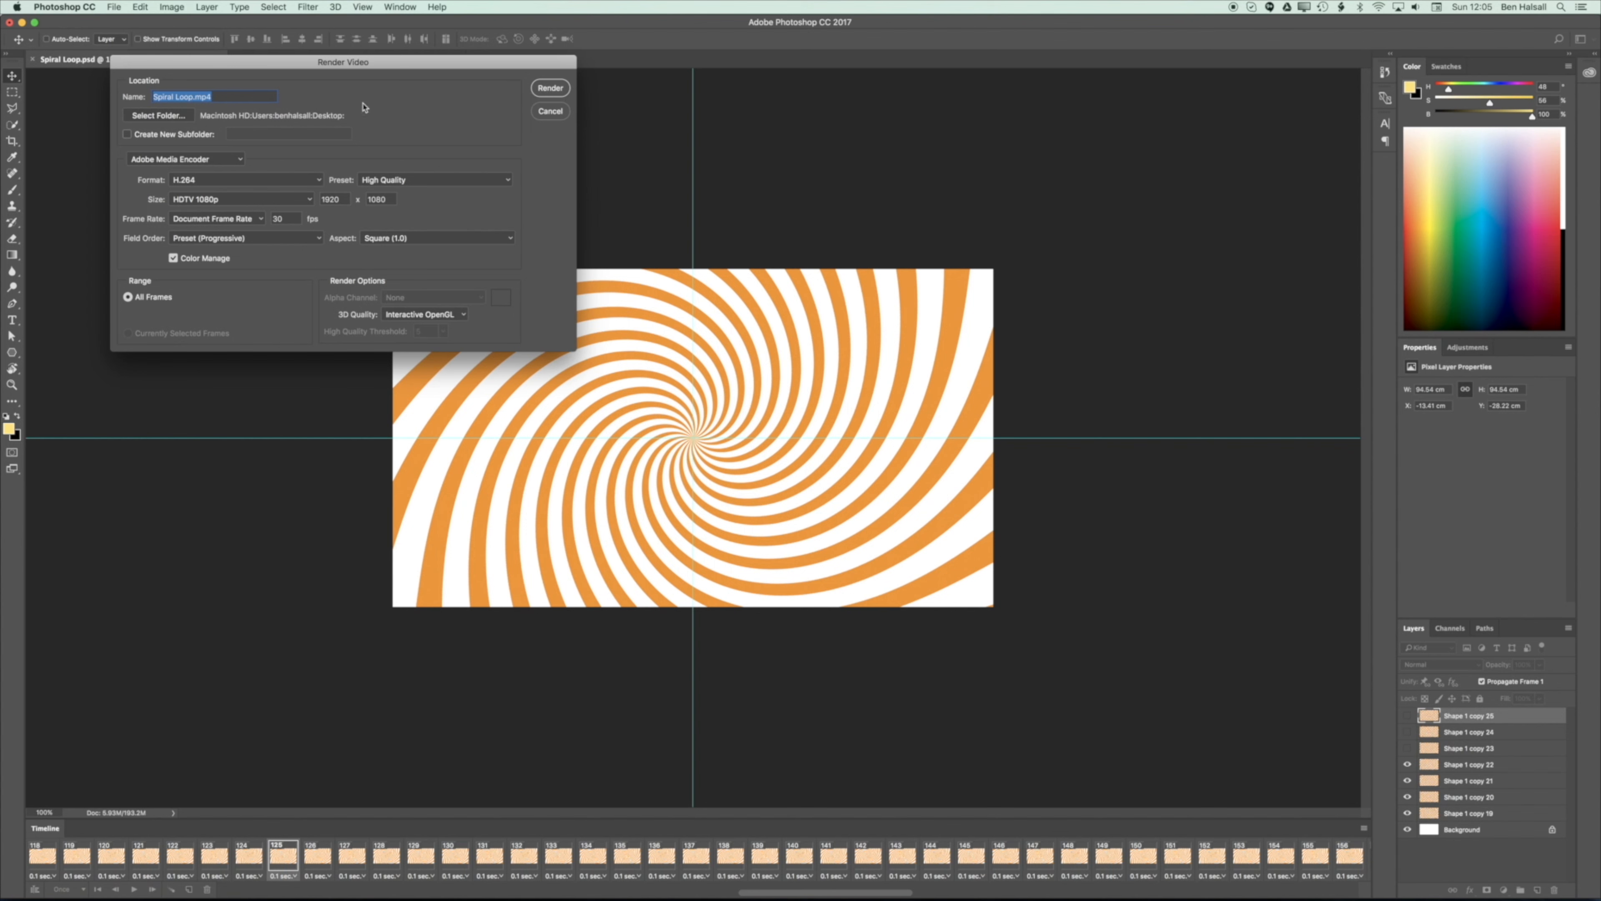
pyautogui.click(549, 89)
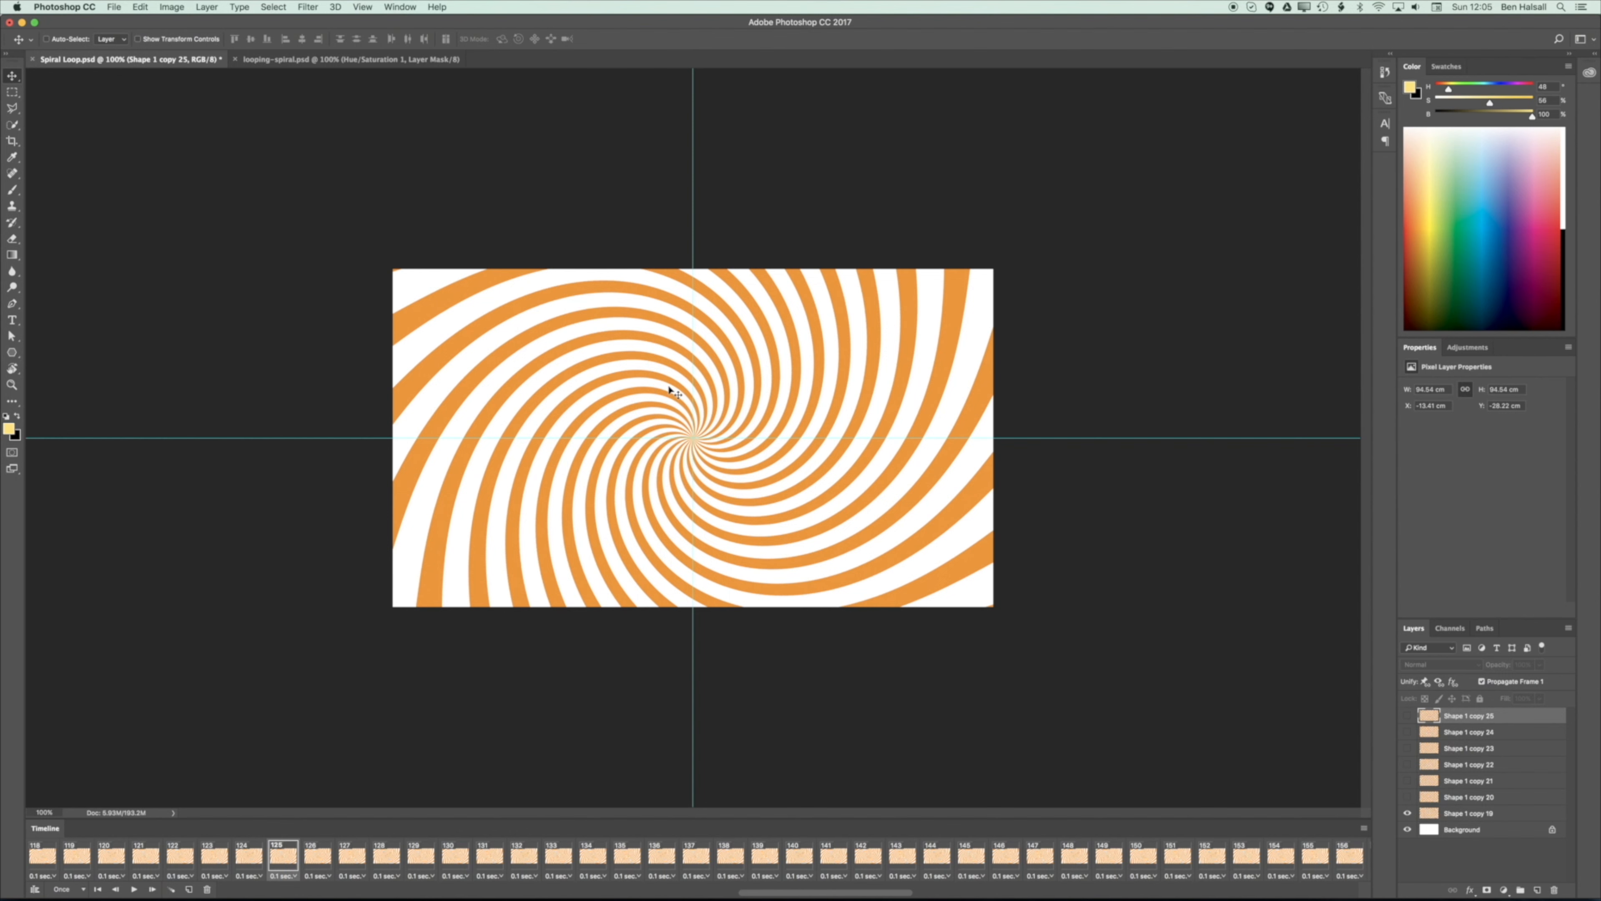
# Switch to Finder, show the Desktop folder and preview the rendered Spiral Loop.mp4 with Quick Look.
pyautogui.press('super+Tab')
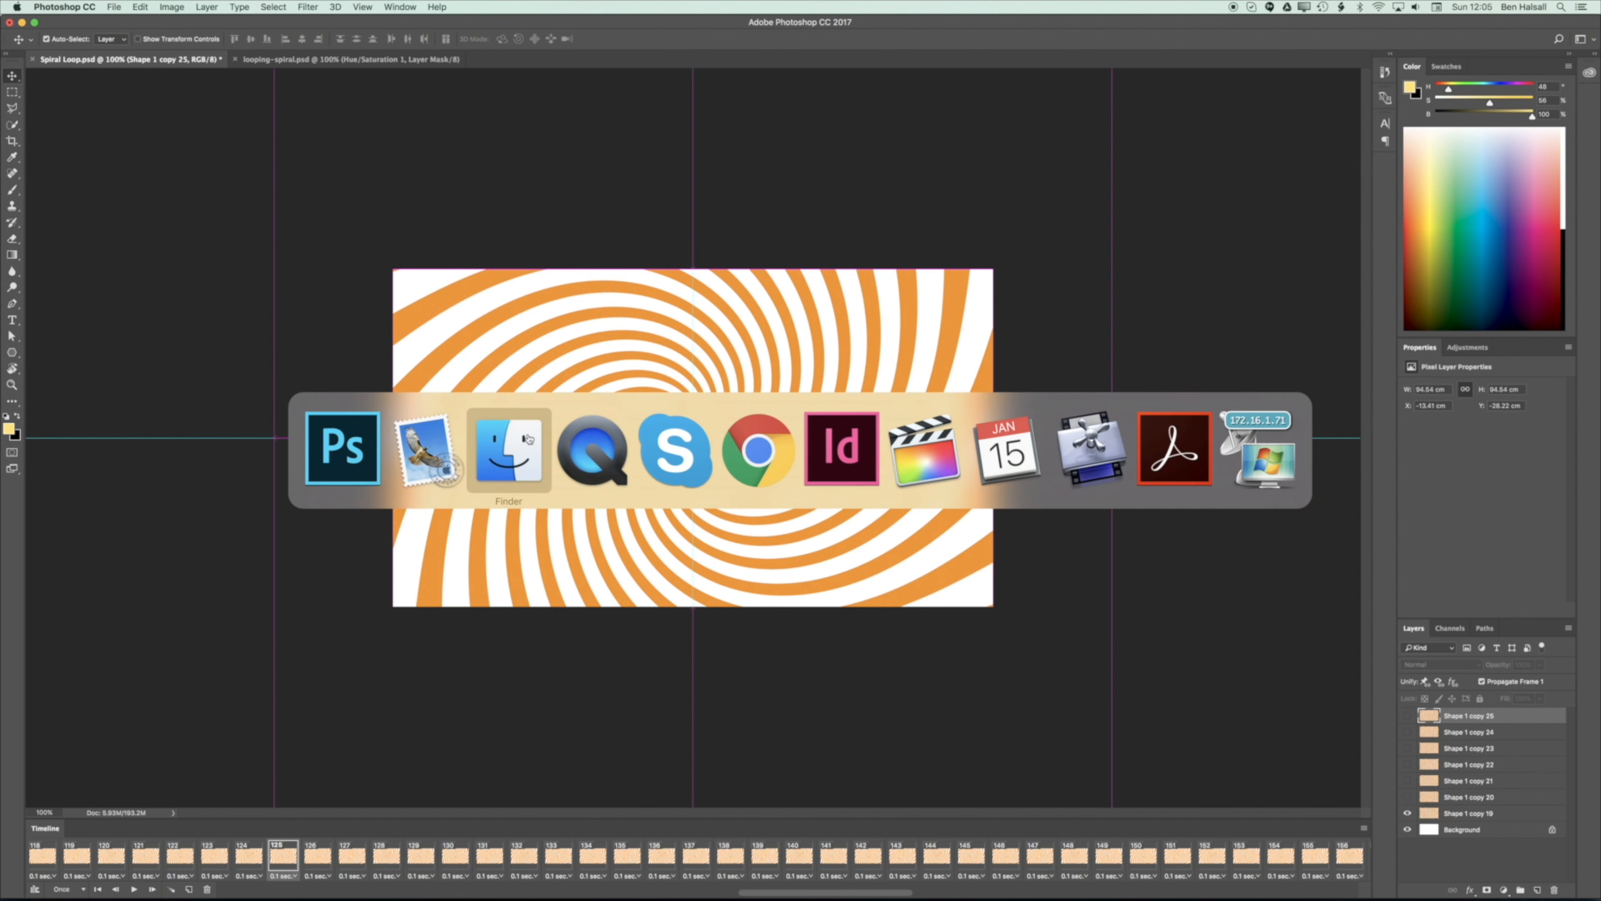
pyautogui.click(505, 470)
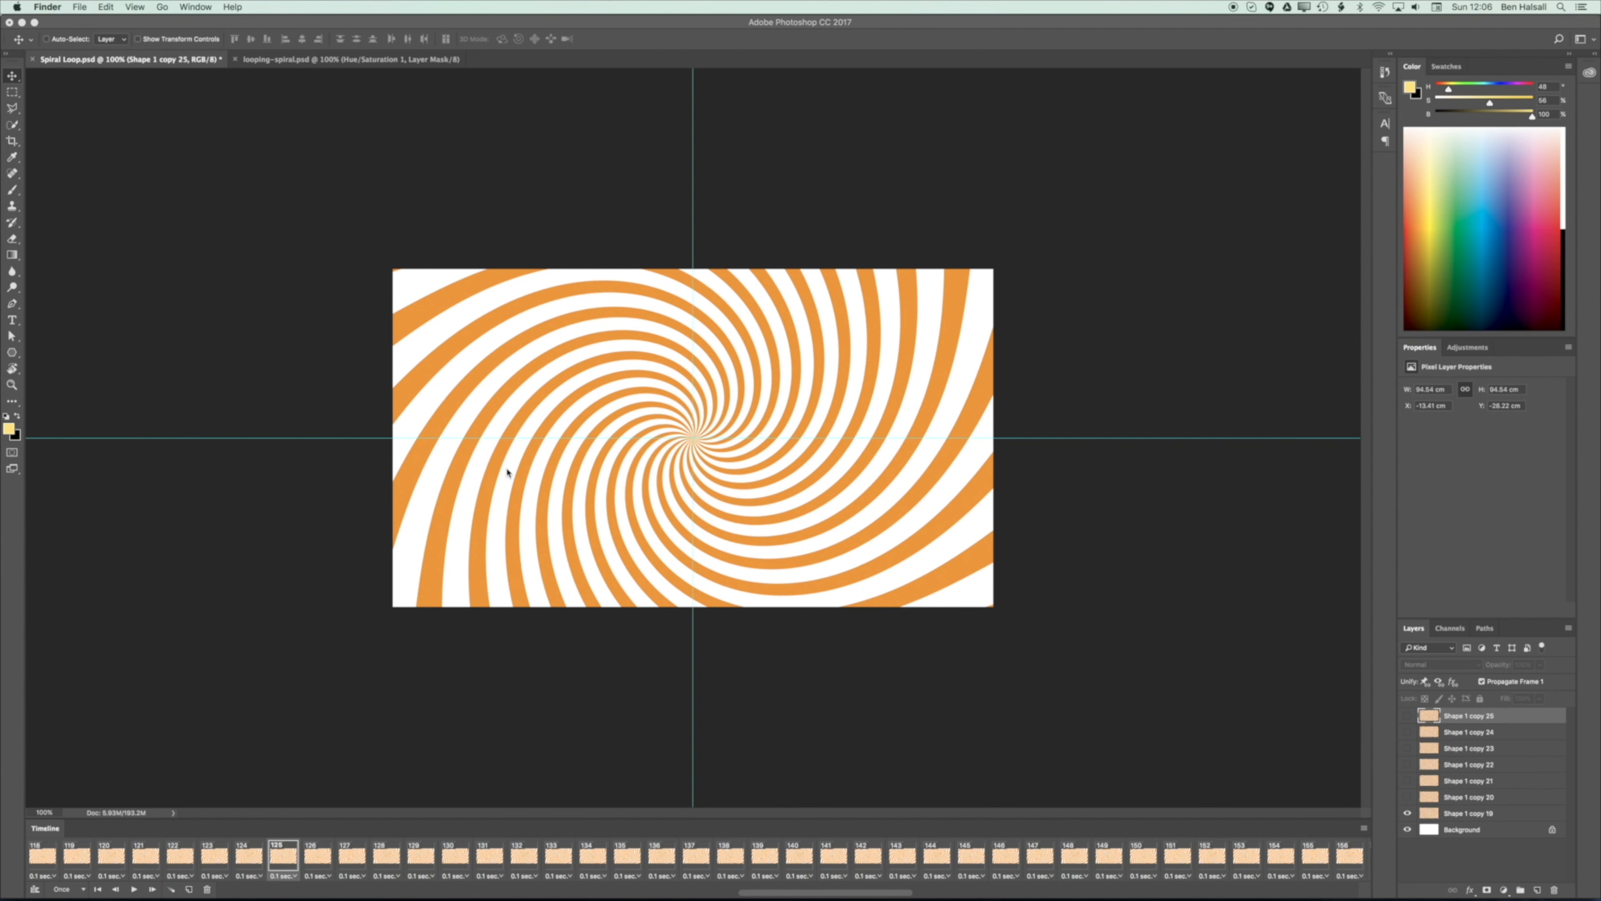
pyautogui.press('shift+super+d')
pyautogui.press('Down')
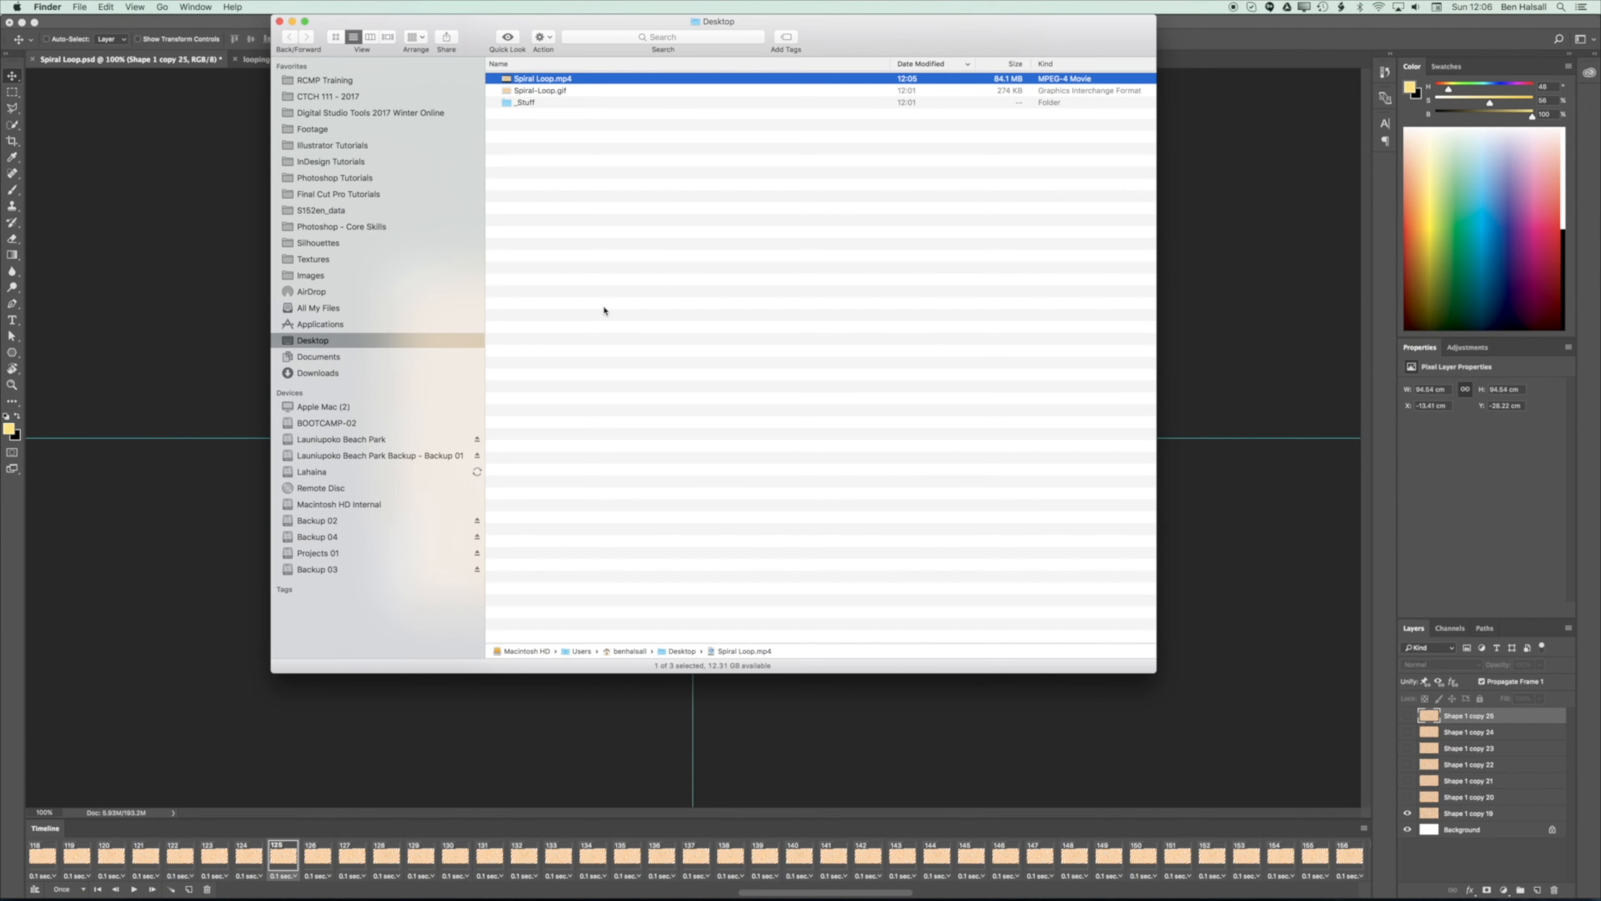
pyautogui.press('space')
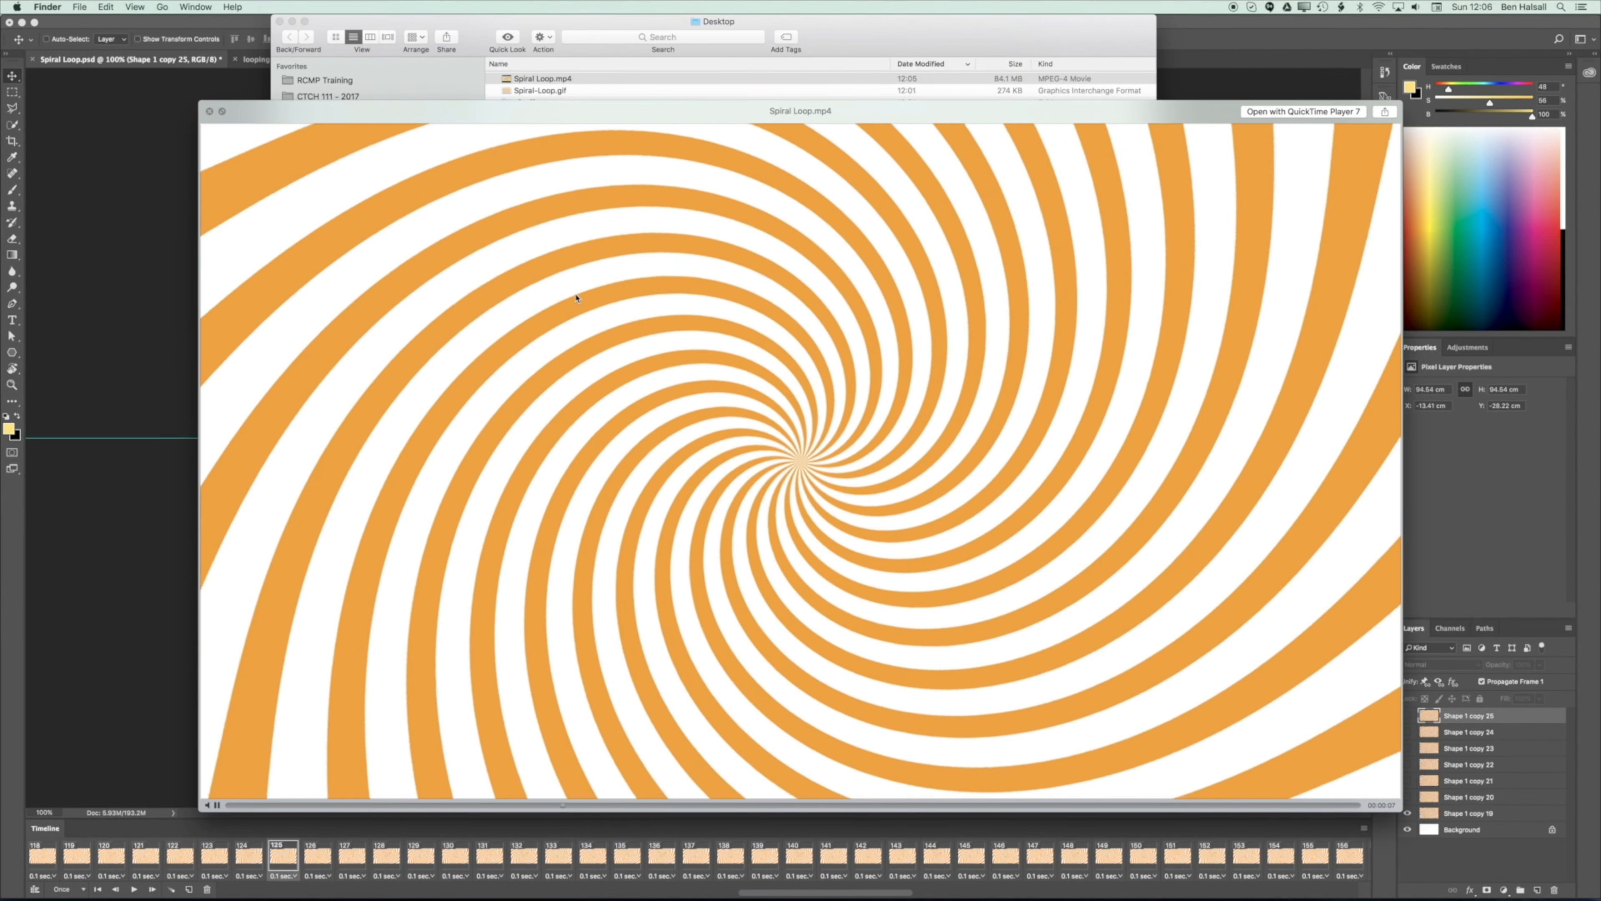
pyautogui.press('space')
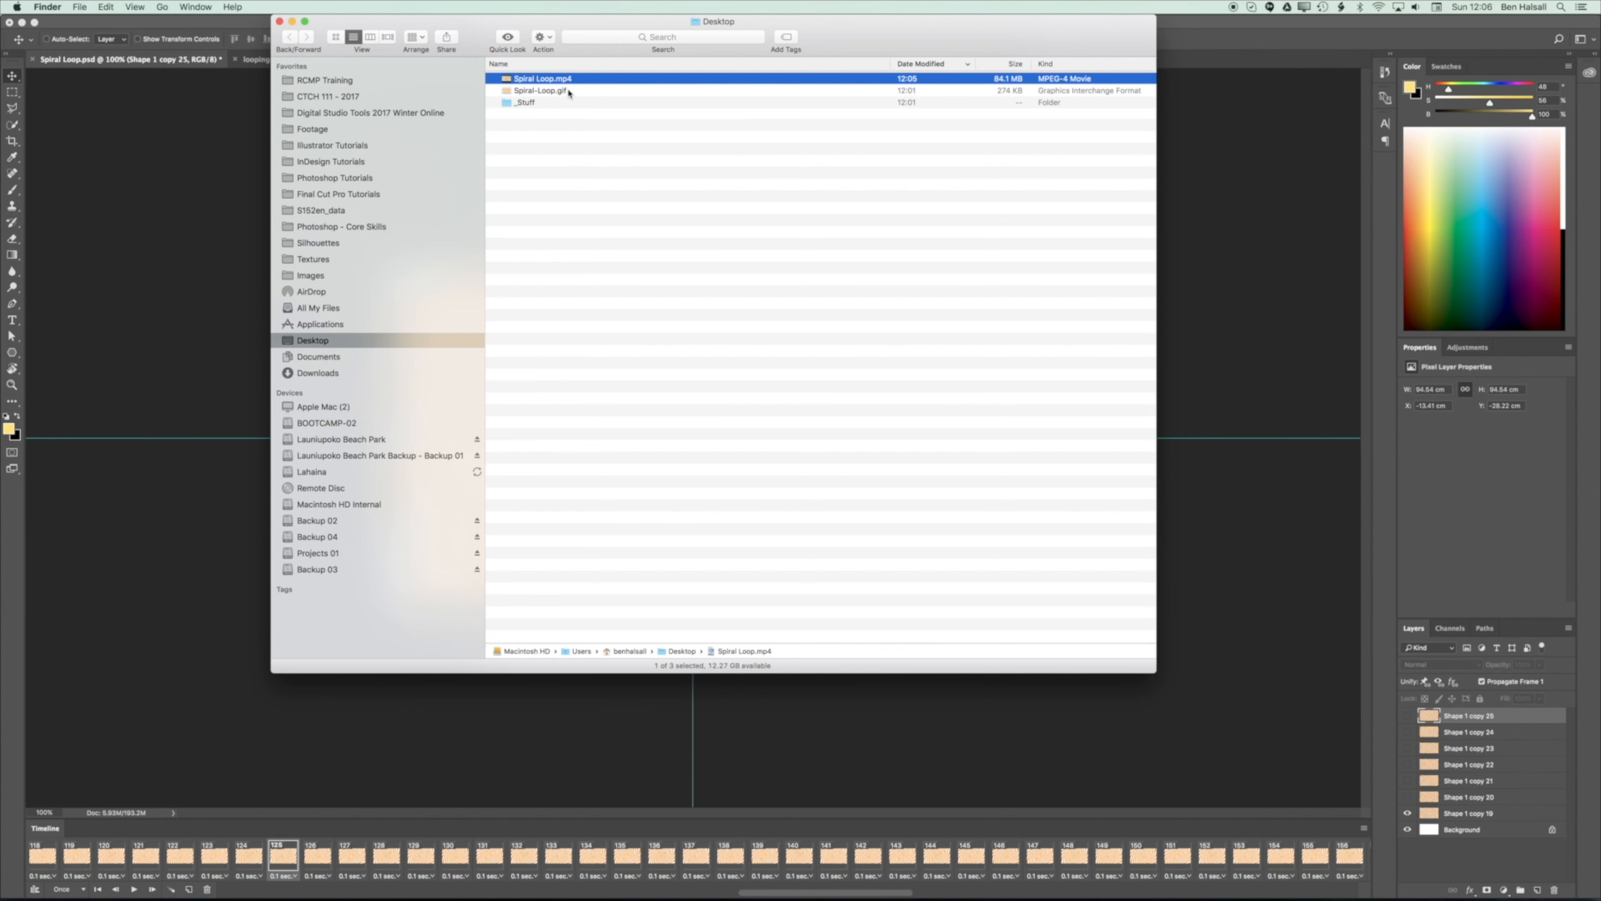
# Preview the exported Spiral-Loop.gif from the Desktop folder with Quick Look.
pyautogui.click(569, 93)
pyautogui.press('space')
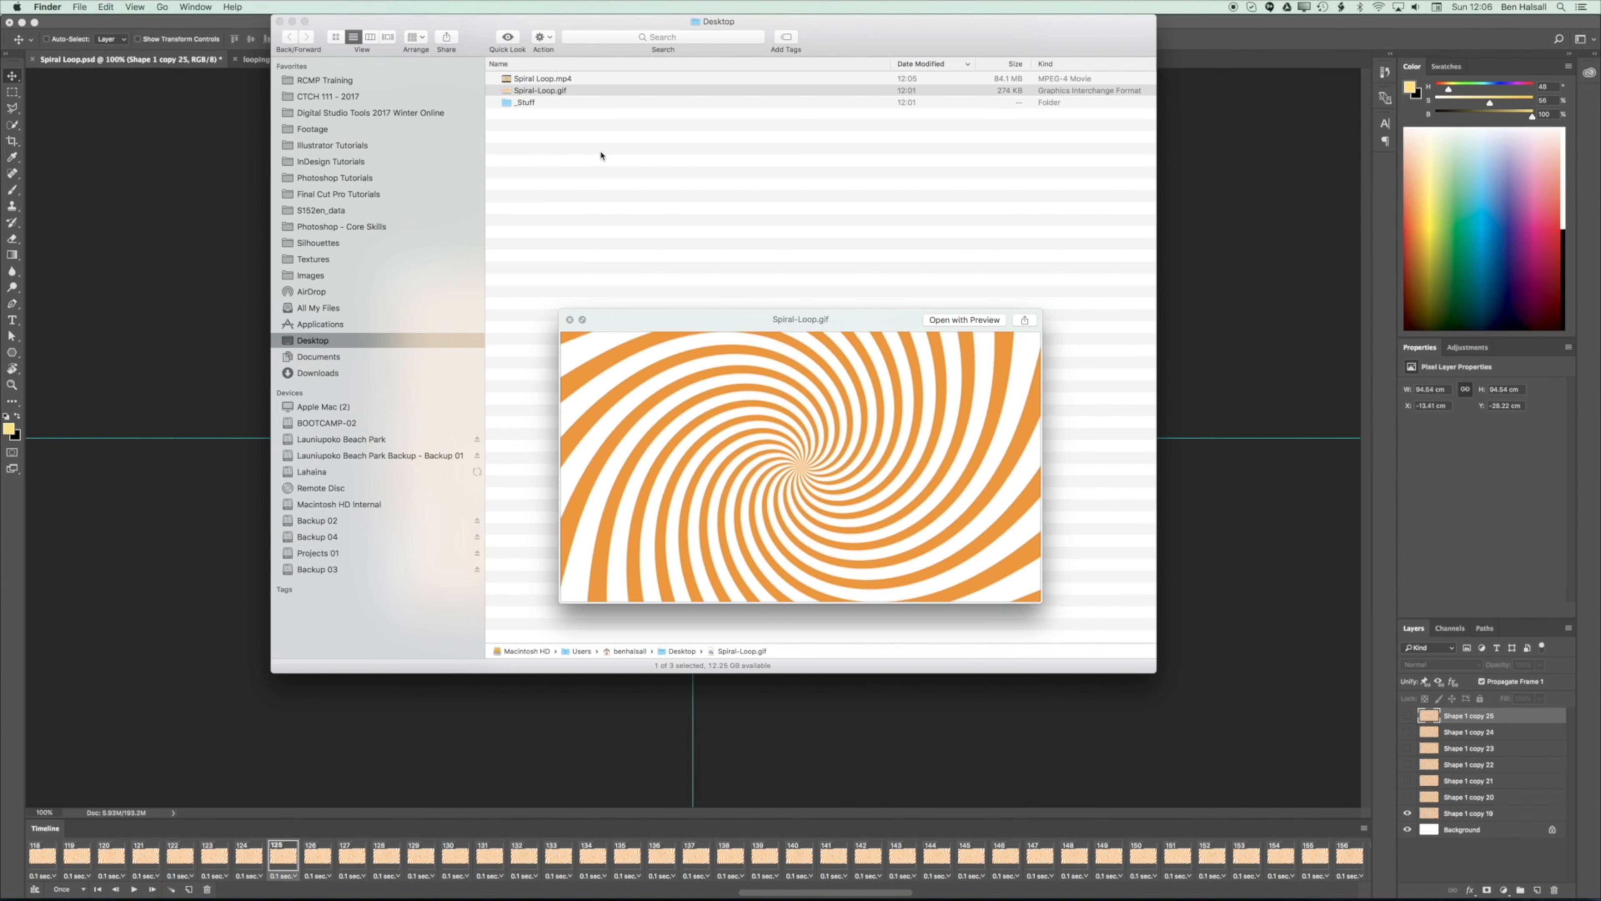
pyautogui.press('space')
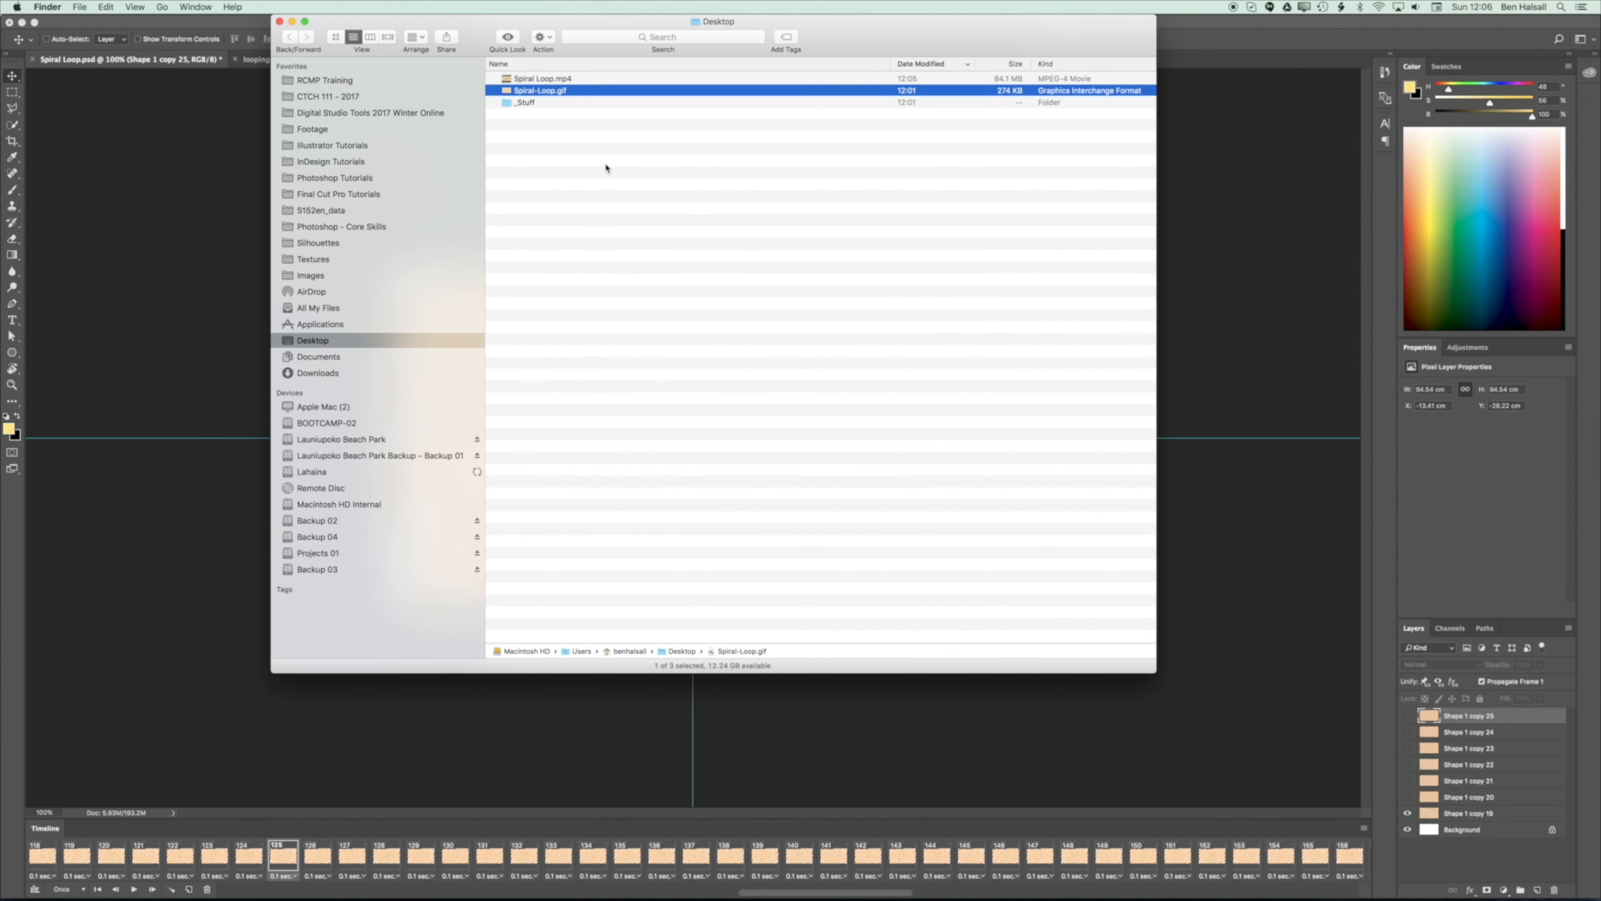